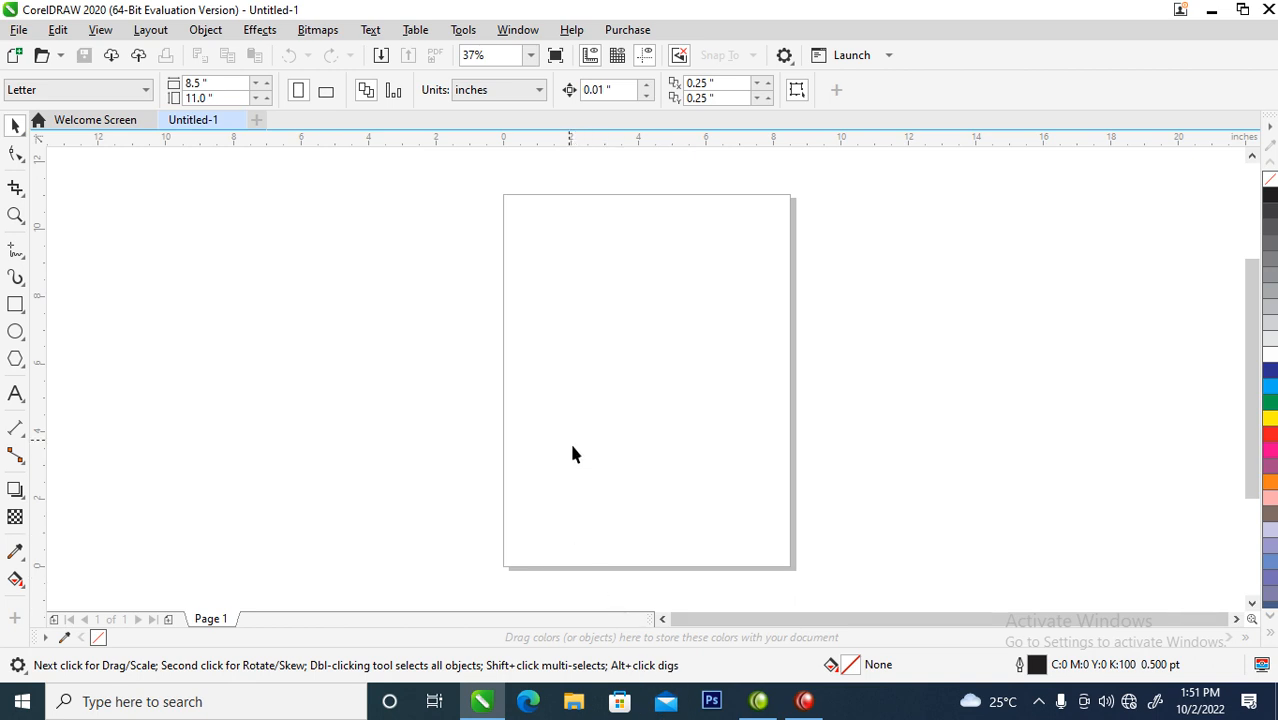
# - Set the page size to A4
pyautogui.click(132, 91)
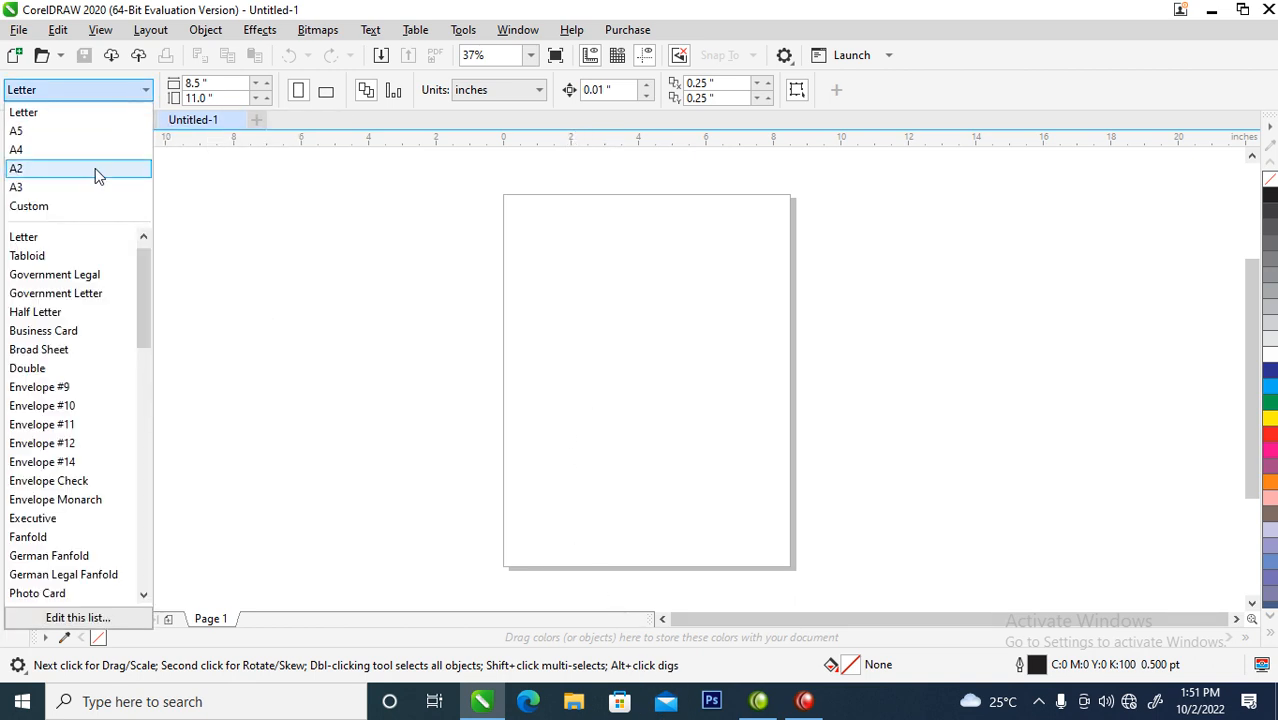
pyautogui.click(27, 152)
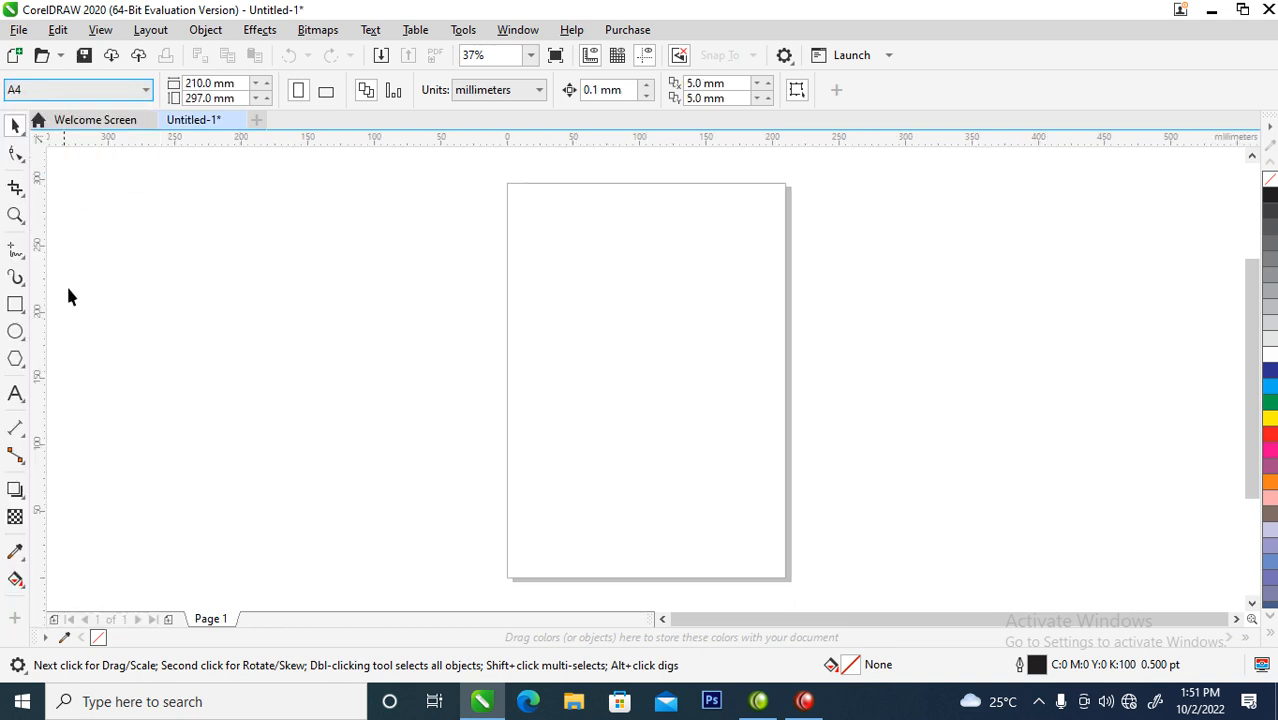
# - Use the Bézier tool to draw the left side and lower edge of a Nigeria-shaped outline on the upper half of the page
pyautogui.click(16, 258)
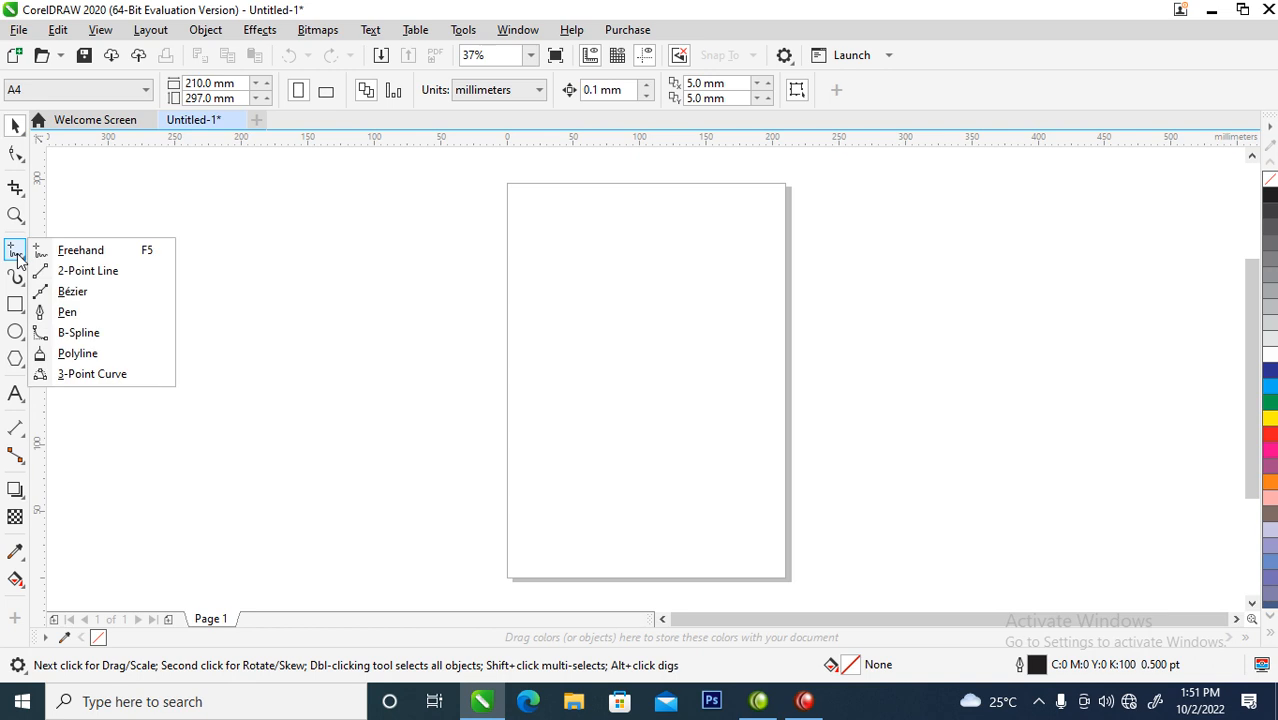
pyautogui.click(68, 291)
pyautogui.press('F2')
pyautogui.moveTo(448, 191); pyautogui.dragTo(861, 465)
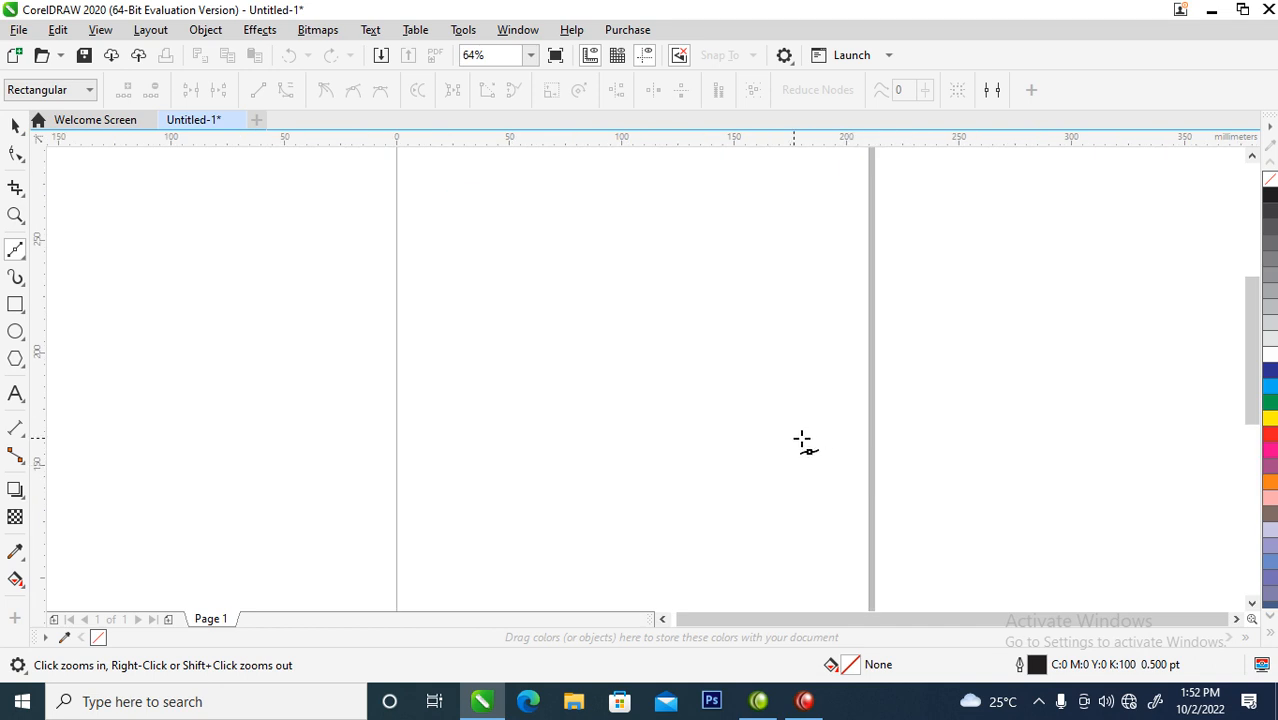
pyautogui.click(587, 257)
pyautogui.moveTo(552, 242)
pyautogui.mouseDown()
pyautogui.moveTo(516, 297)
pyautogui.moveTo(529, 347)
pyautogui.moveTo(496, 389)
pyautogui.moveTo(509, 463)
pyautogui.moveTo(555, 442)
pyautogui.mouseUp()
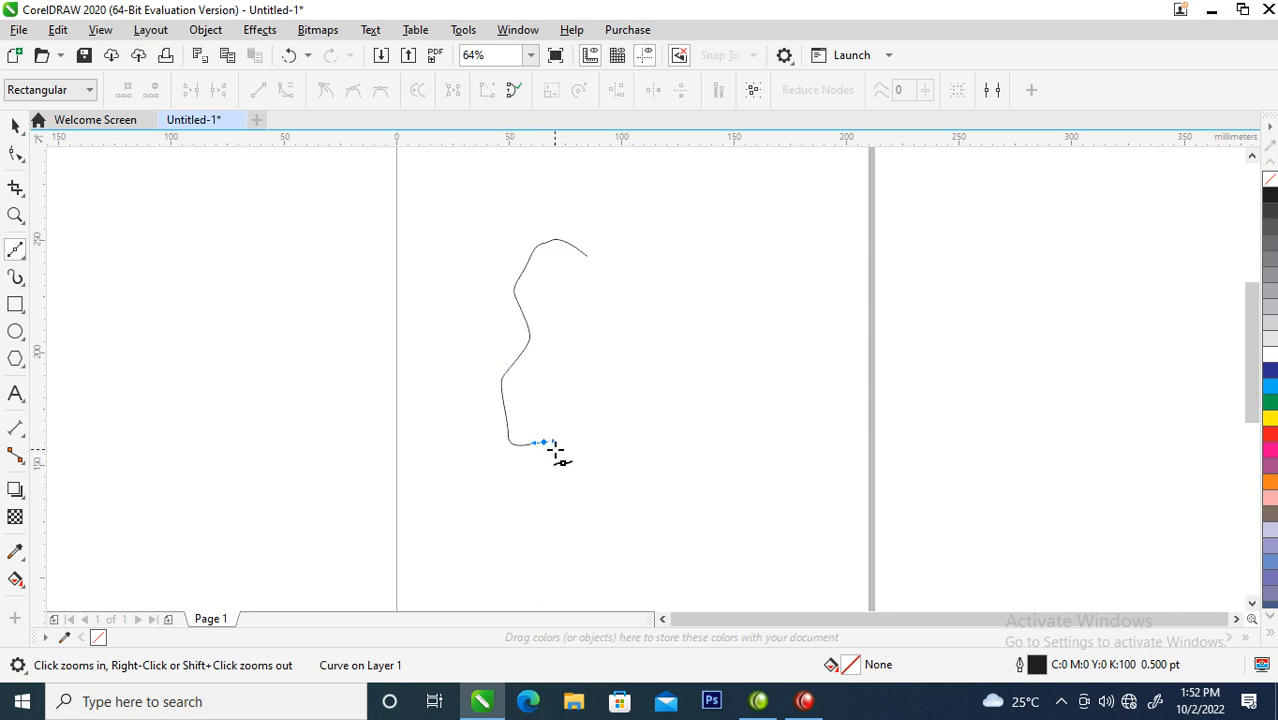
pyautogui.moveTo(588, 462); pyautogui.dragTo(612, 498)
pyautogui.click(600, 492)
pyautogui.moveTo(655, 495); pyautogui.dragTo(662, 491)
pyautogui.click(672, 491)
pyautogui.moveTo(678, 448); pyautogui.dragTo(746, 404)
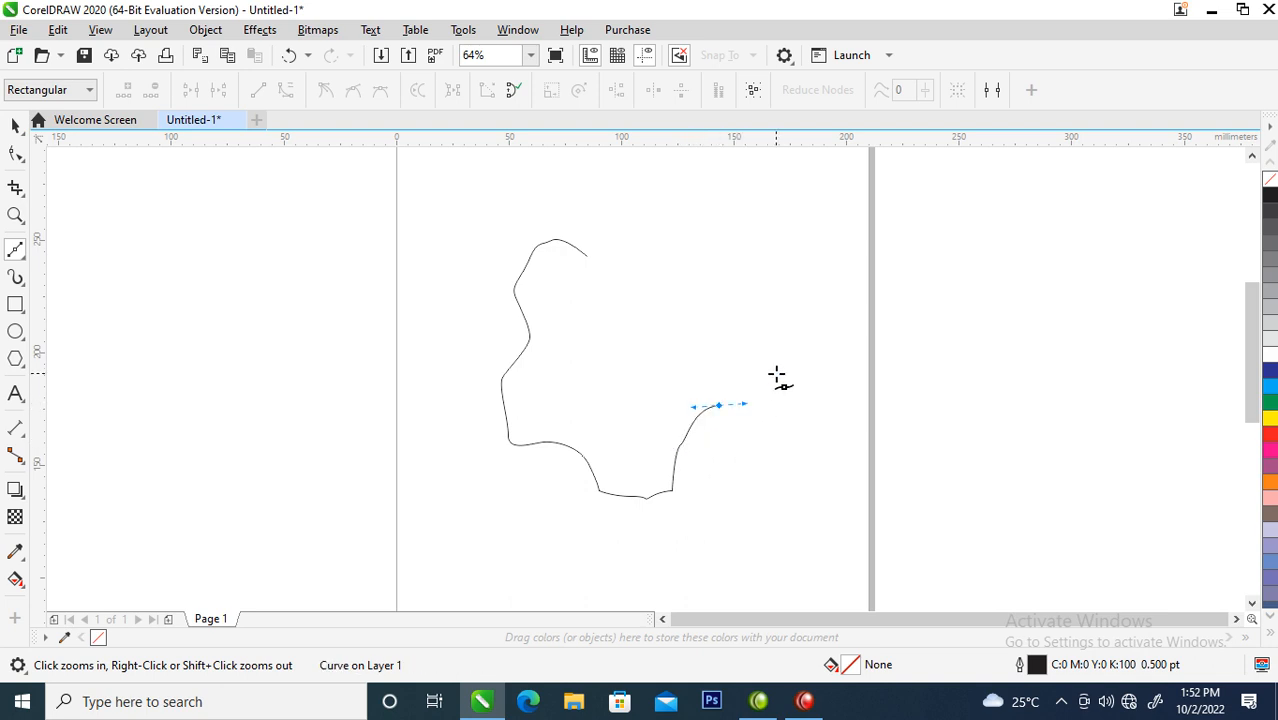
# - Continue the Bézier curve up the right side and along the top, closing the map outline at about 131 by 126 mm
pyautogui.click(770, 359)
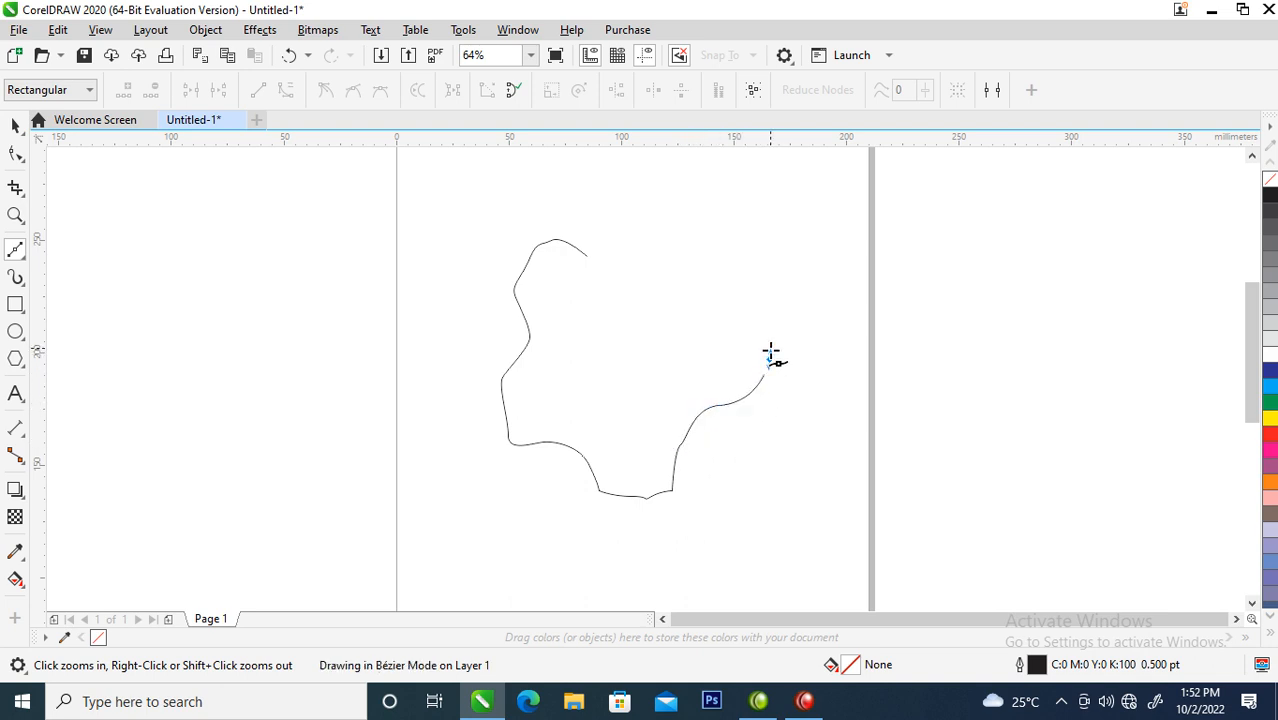
pyautogui.click(781, 321)
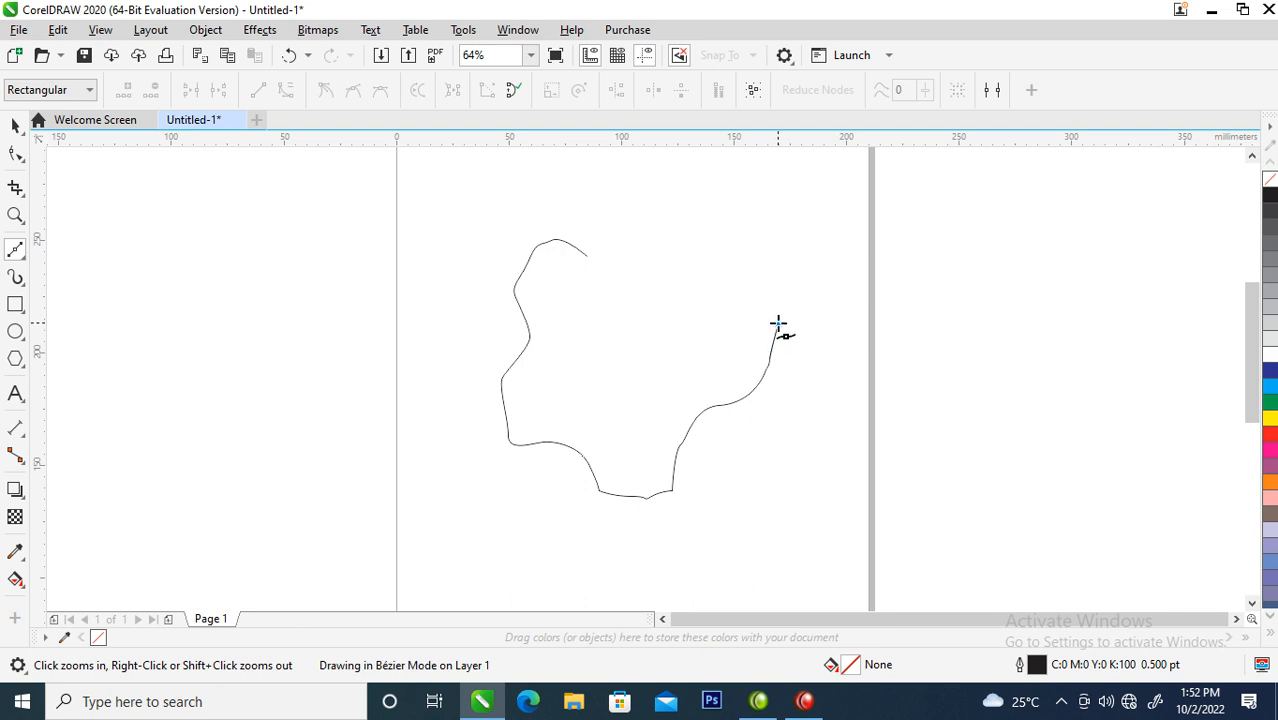
pyautogui.click(796, 264)
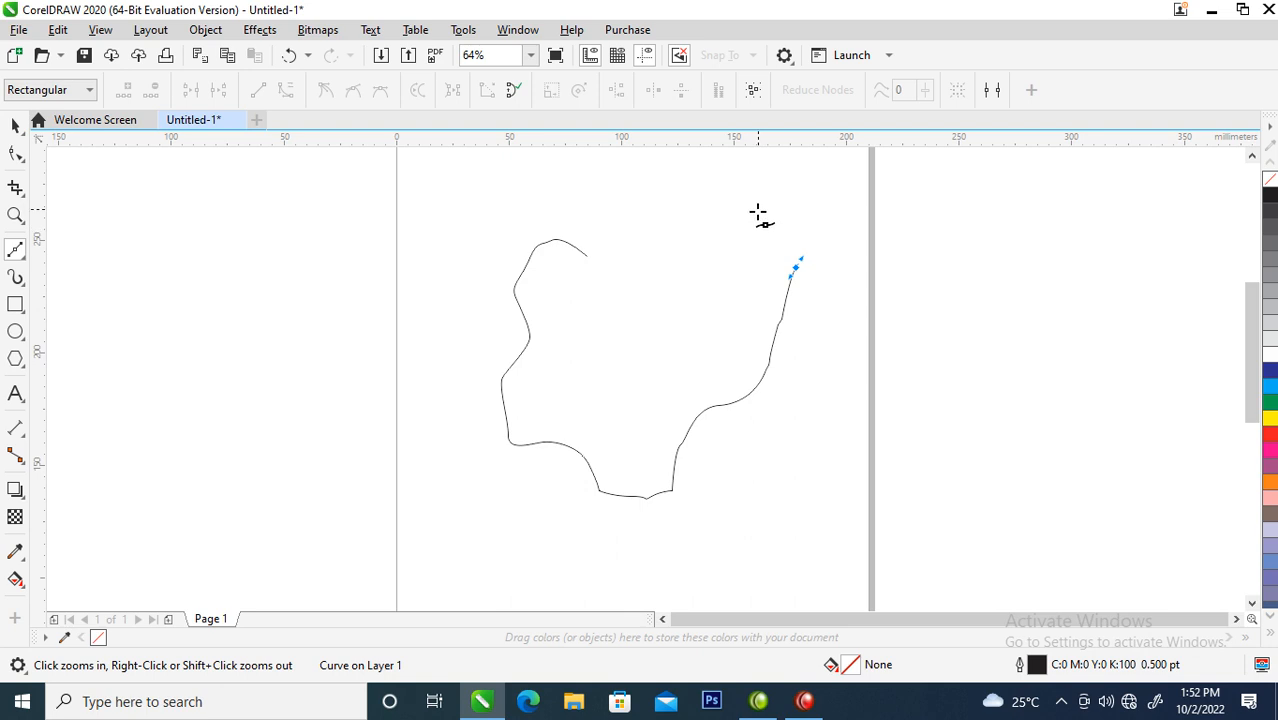
pyautogui.moveTo(795, 262)
pyautogui.mouseDown()
pyautogui.moveTo(770, 217)
pyautogui.moveTo(730, 245)
pyautogui.moveTo(660, 238)
pyautogui.mouseUp()
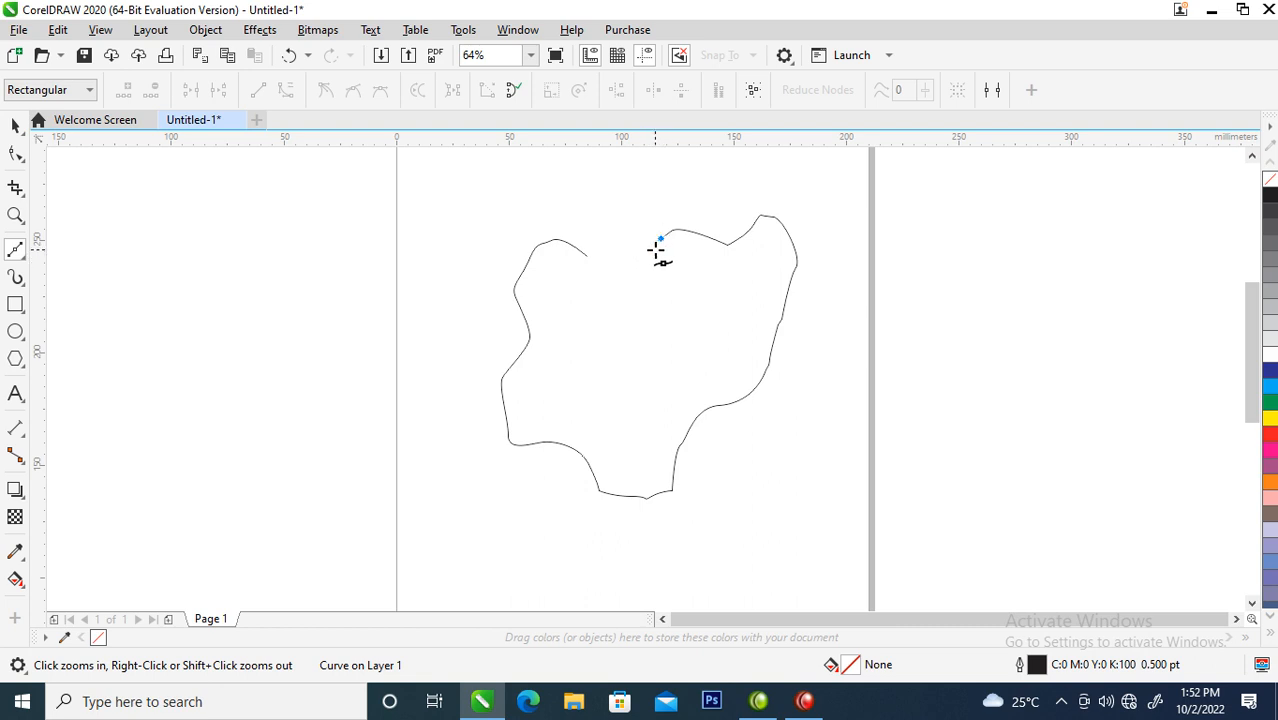
pyautogui.moveTo(657, 254); pyautogui.dragTo(587, 256)
pyautogui.click(587, 256)
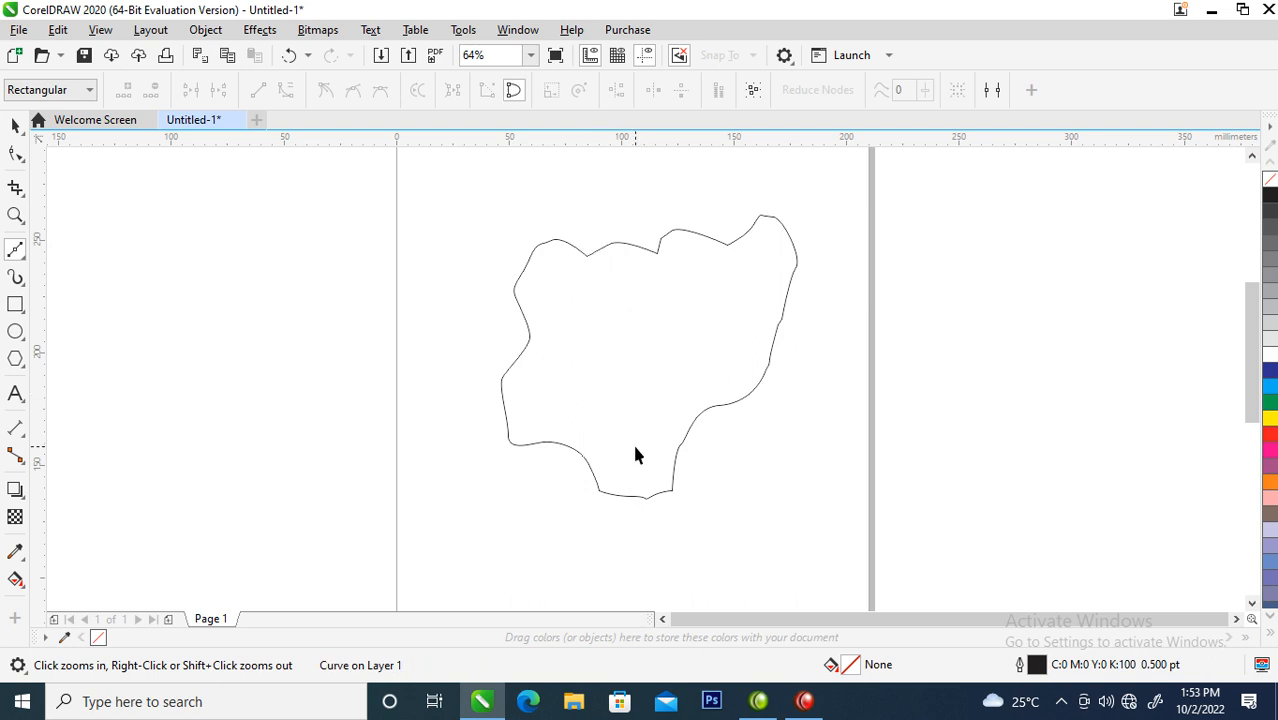
# - Fill the closed map shape with black
pyautogui.press('space')
pyautogui.press('F2')
pyautogui.moveTo(449, 214); pyautogui.dragTo(831, 358)
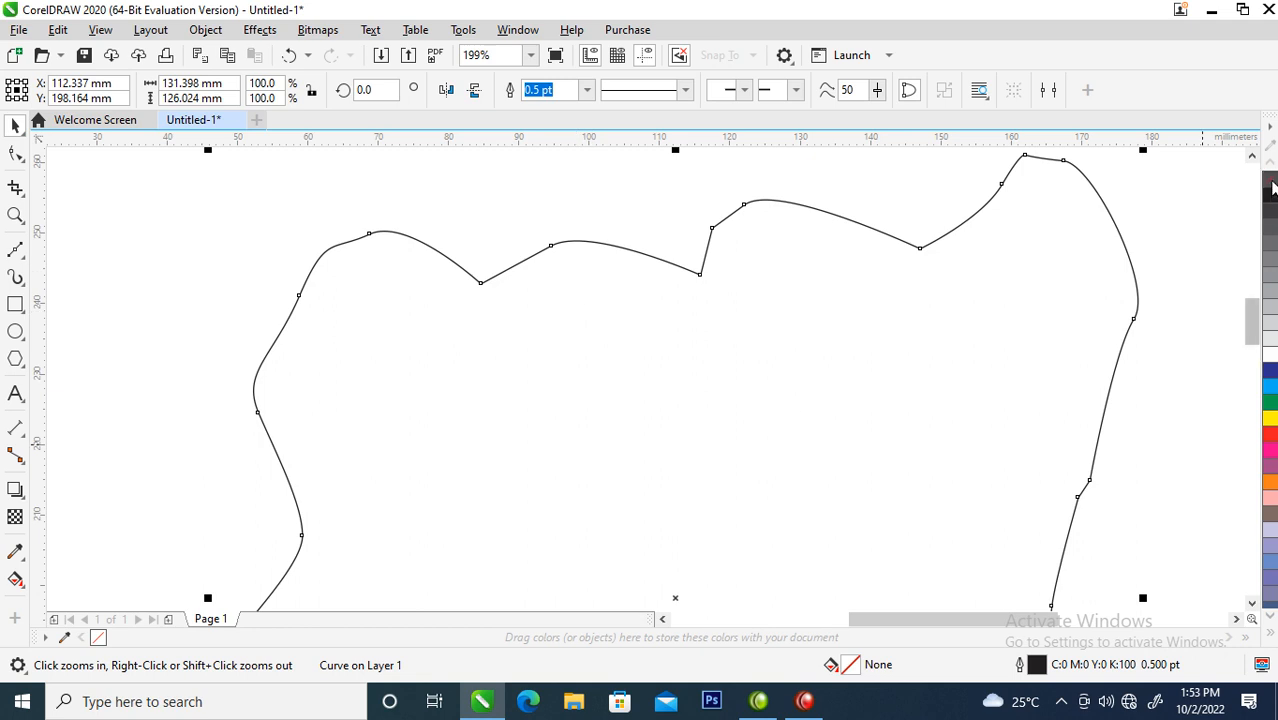
pyautogui.click(1270, 196)
pyautogui.scroll(-6, 726, 383)
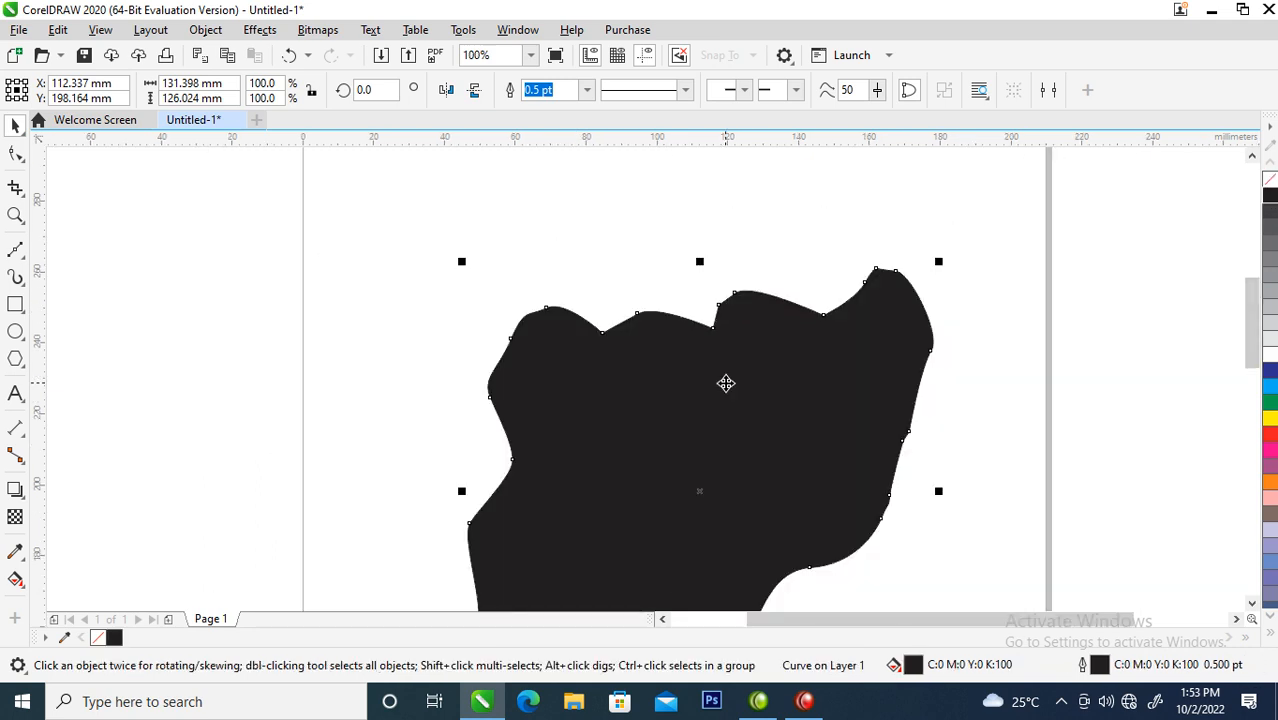
# - Give the map shape a green fill without an outline and move it slightly toward the page's upper left
pyautogui.press('F2')
pyautogui.moveTo(590, 316); pyautogui.dragTo(827, 491)
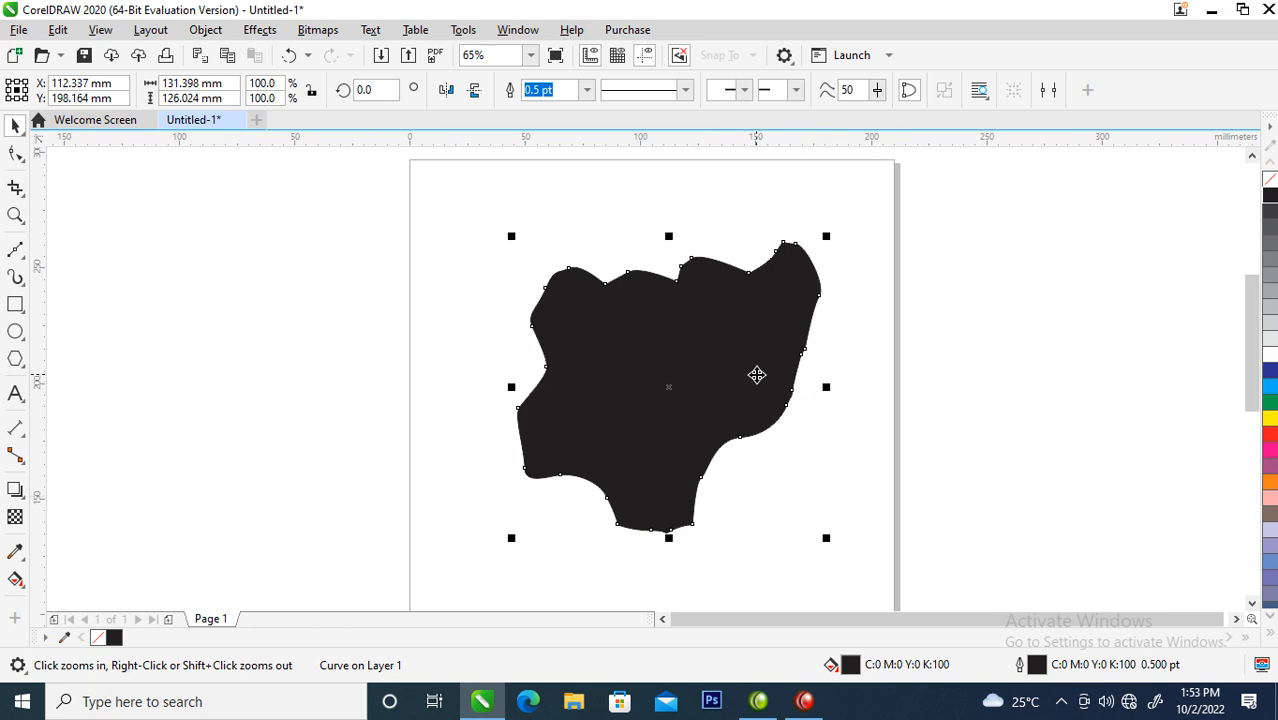
pyautogui.click(1268, 404)
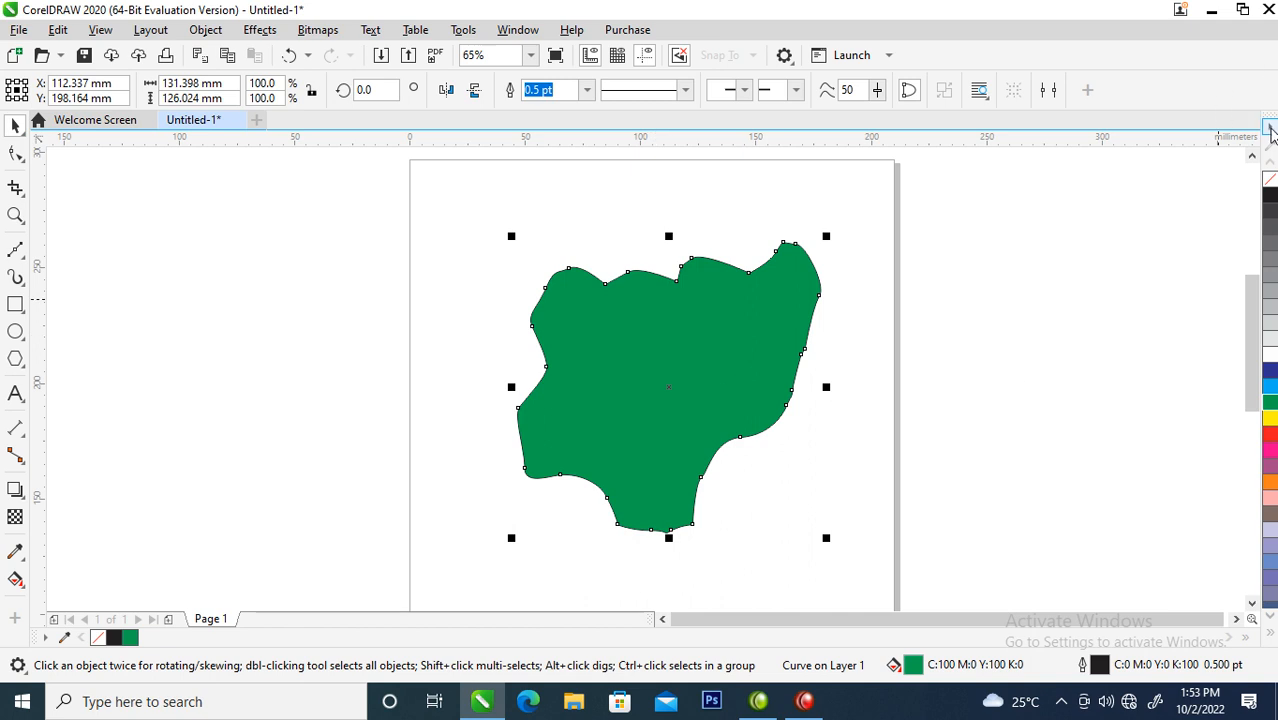
pyautogui.rightClick(1268, 178)
pyautogui.moveTo(768, 372); pyautogui.dragTo(727, 371)
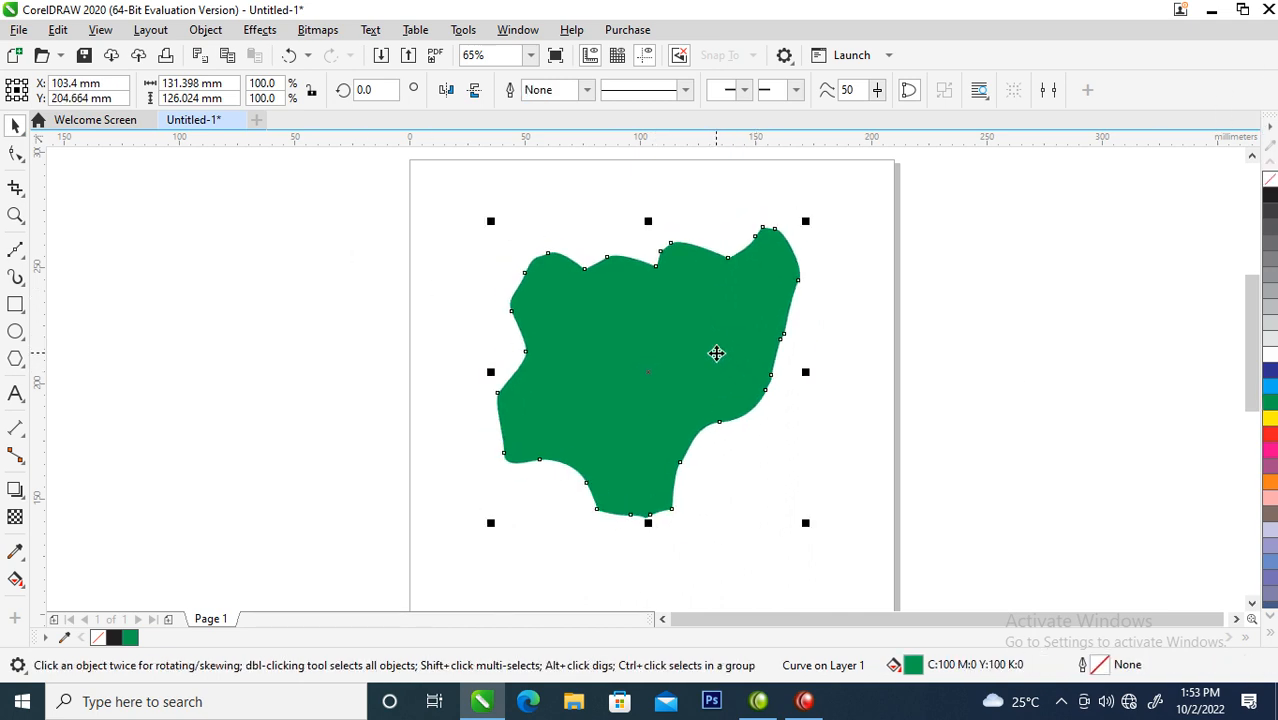
# - Switch to File Explorer and import the golden-twisted-fabric-with-shallow-depth-field image from Downloads into the drawing, left of the page
pyautogui.scroll(-2, 717, 353)
pyautogui.press('F2')
pyautogui.moveTo(574, 260)
pyautogui.mouseDown()
pyautogui.moveTo(738, 430)
pyautogui.moveTo(880, 507)
pyautogui.mouseUp()
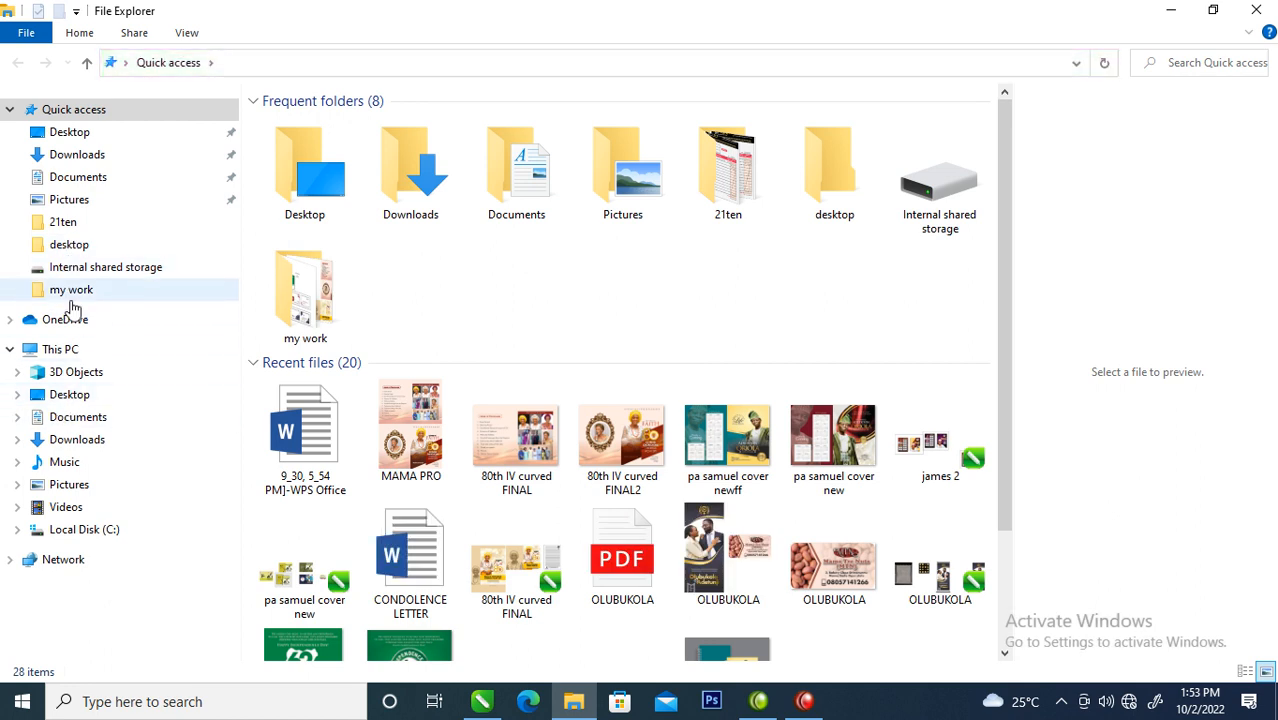
pyautogui.click(80, 156)
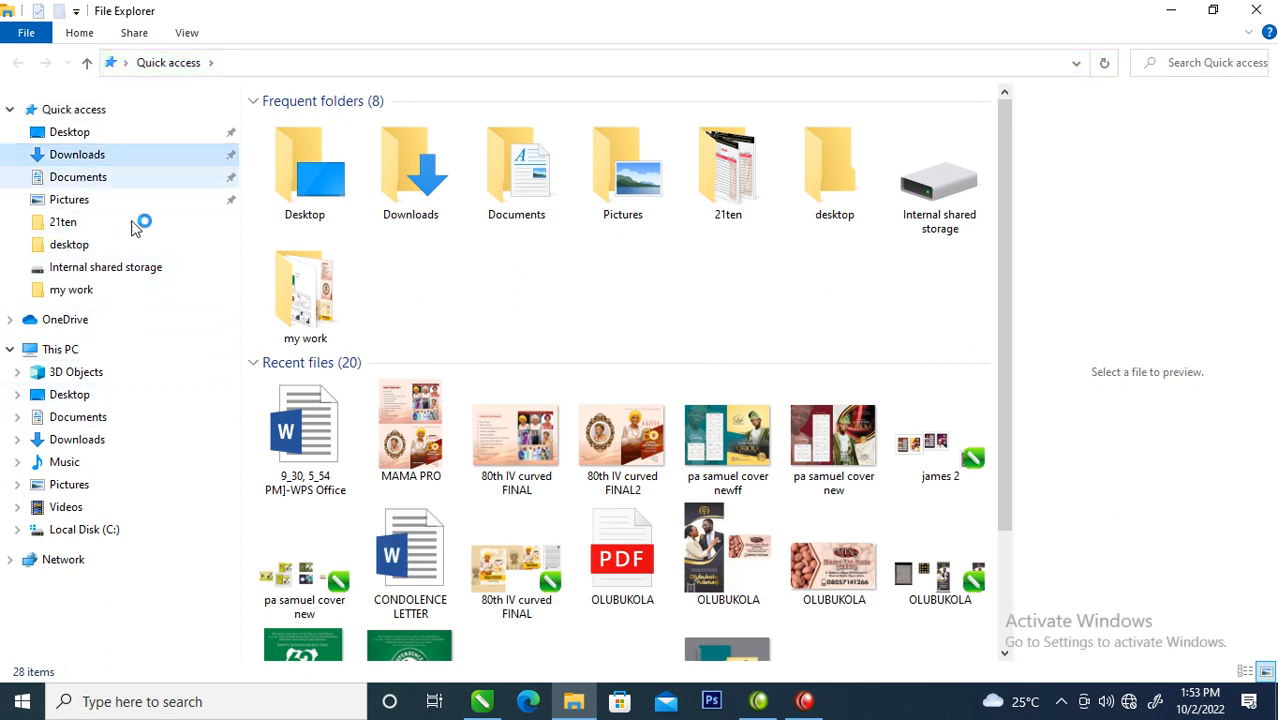
pyautogui.moveTo(1009, 135); pyautogui.dragTo(999, 468)
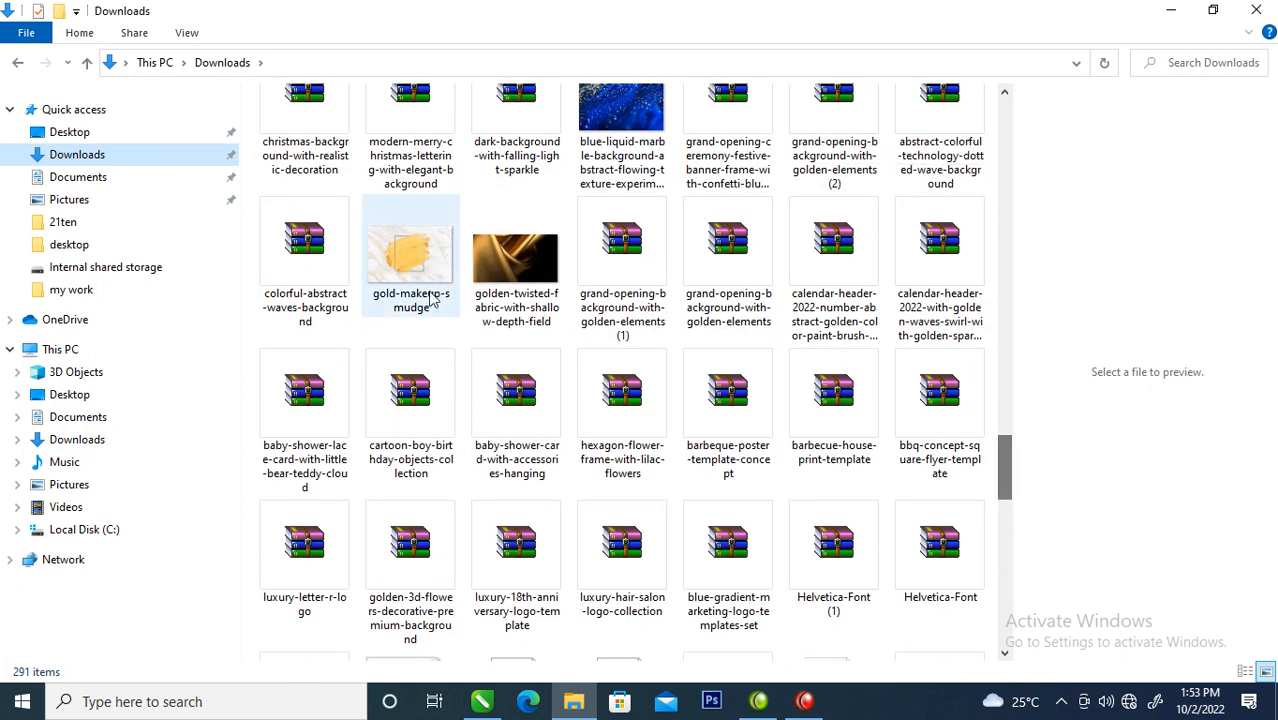
pyautogui.moveTo(511, 256); pyautogui.dragTo(367, 402)
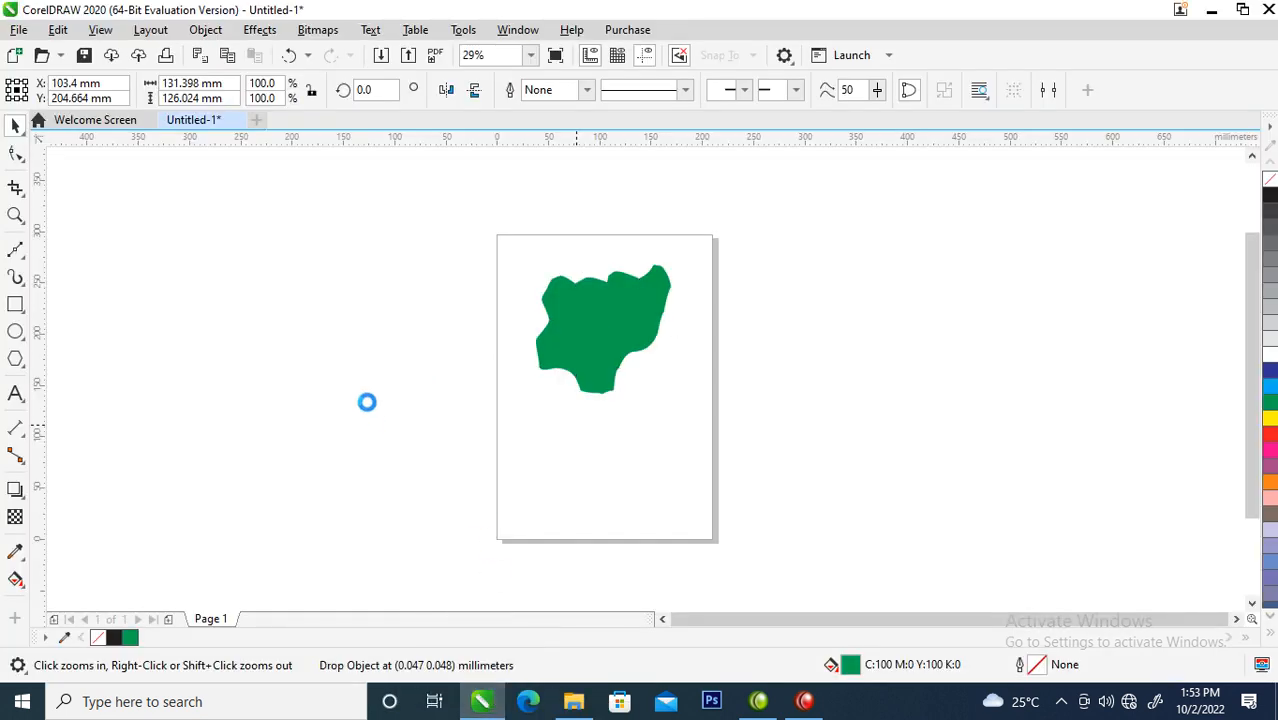
pyautogui.moveTo(367, 410); pyautogui.dragTo(365, 411)
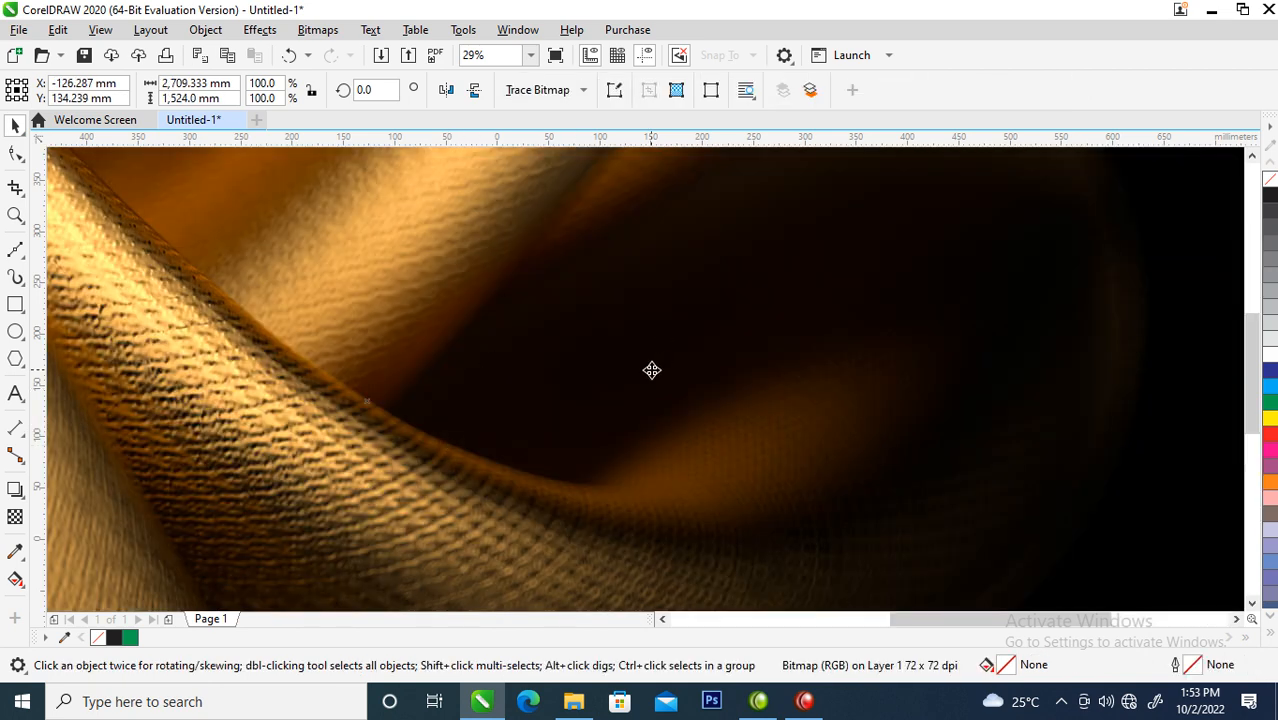
# - Scale the fabric image down proportionally to about 234 by 132 mm
pyautogui.press('F4')
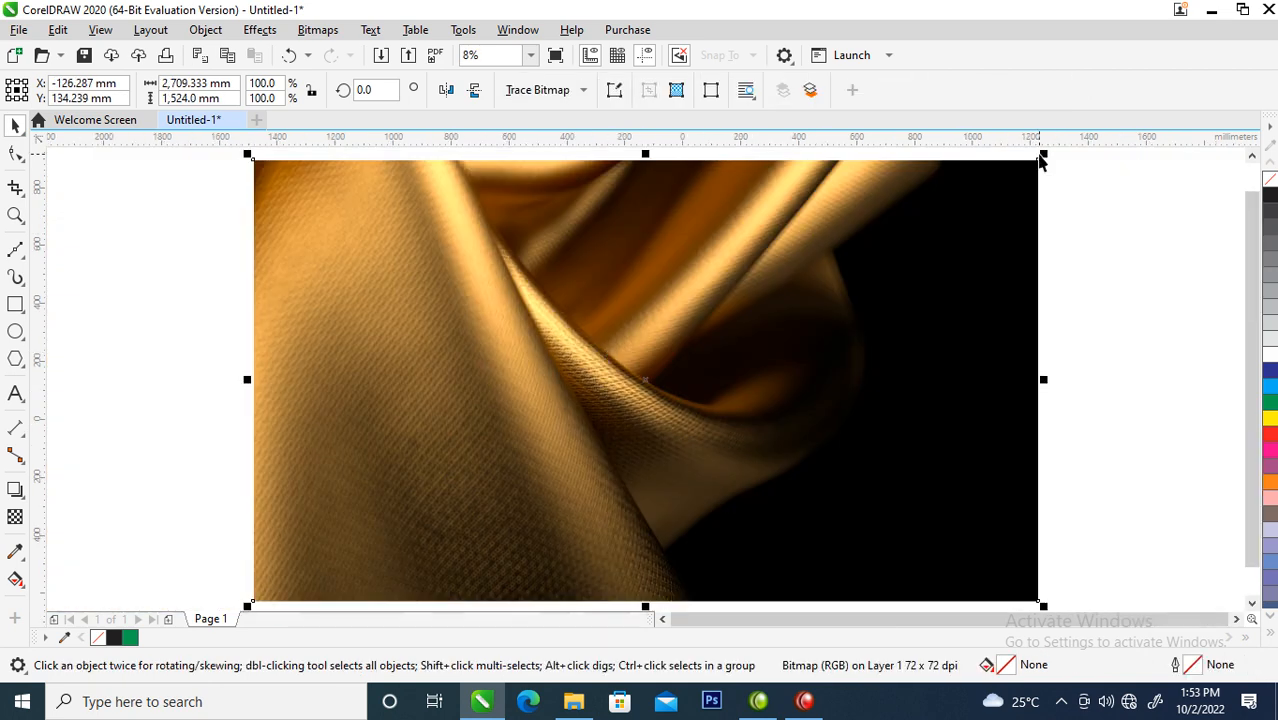
pyautogui.moveTo(1047, 150); pyautogui.dragTo(725, 362)
pyautogui.press('z')
pyautogui.moveTo(563, 326); pyautogui.dragTo(842, 434)
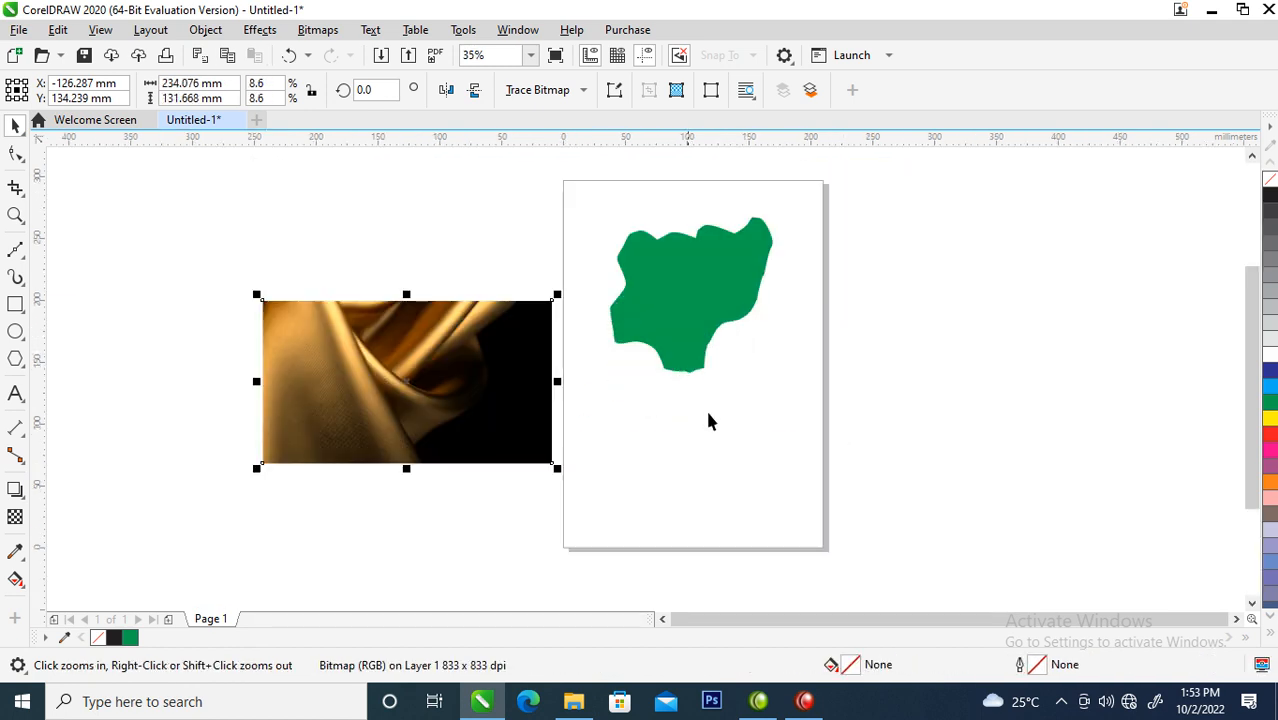
# - Convert the fabric image to a Grayscale (8-bit) bitmap at 700 dpi with anti-aliasing and a transparent background
pyautogui.click(318, 30)
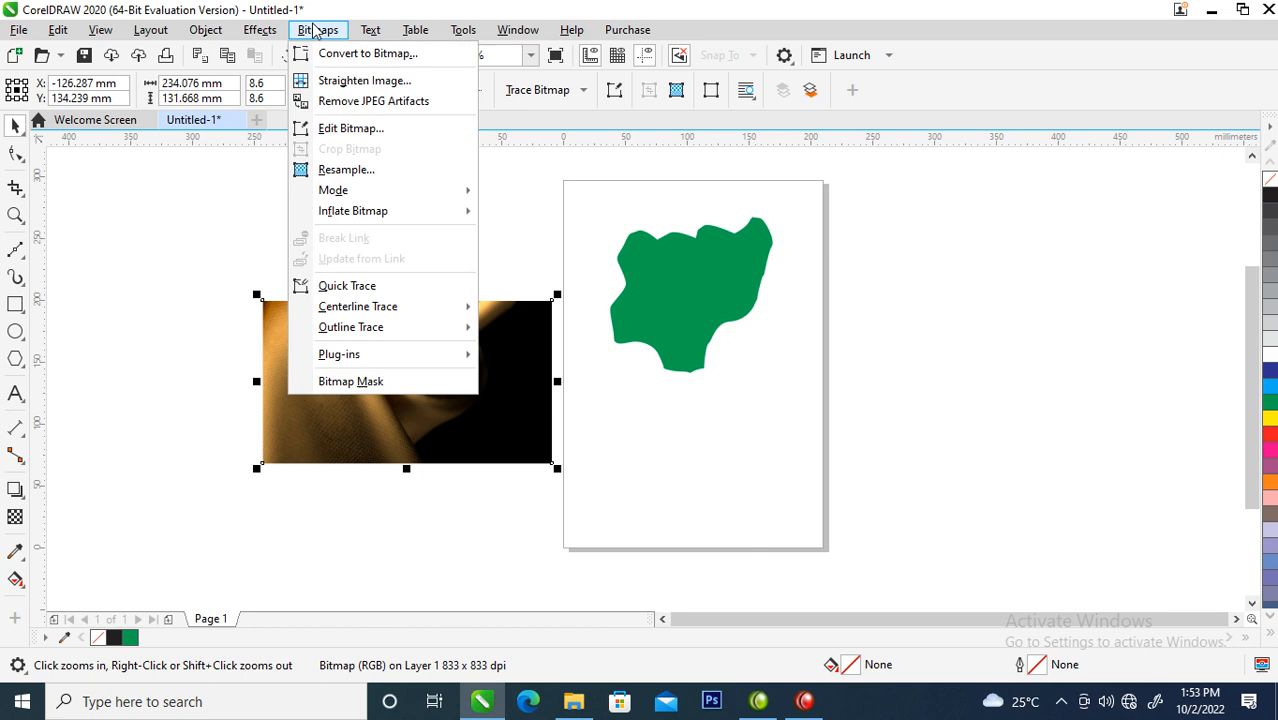
pyautogui.click(360, 55)
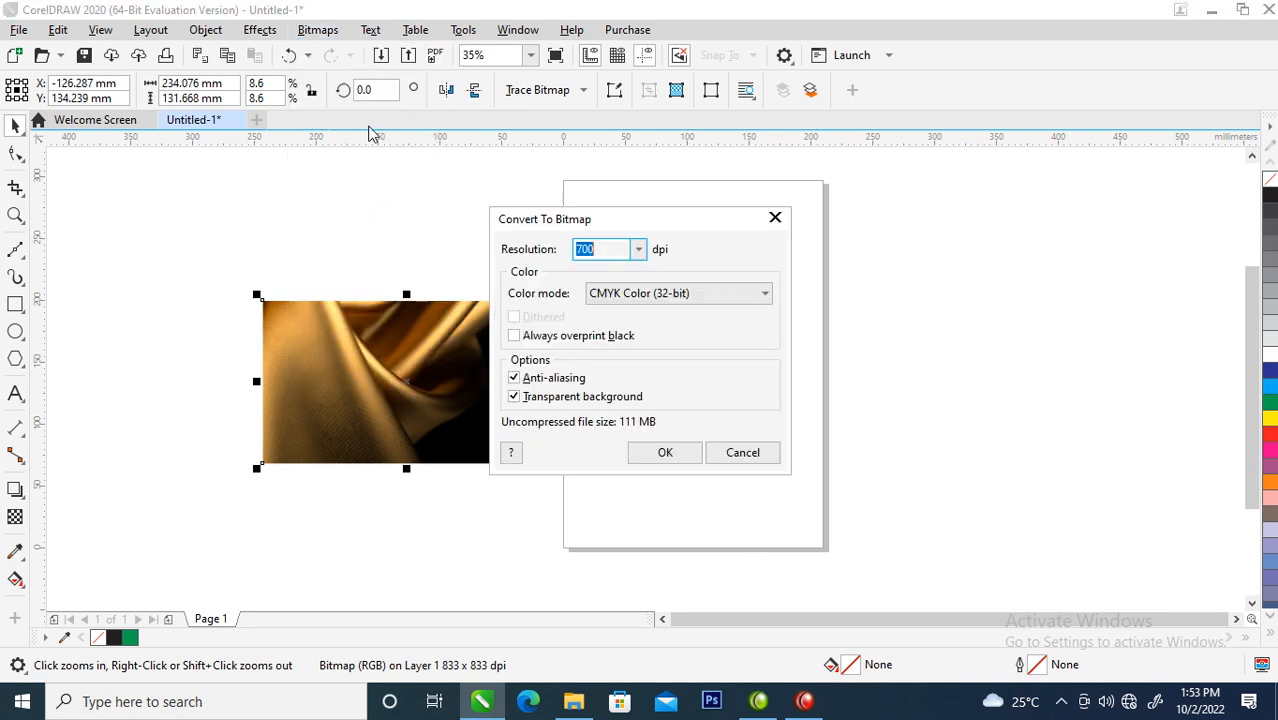
pyautogui.click(769, 299)
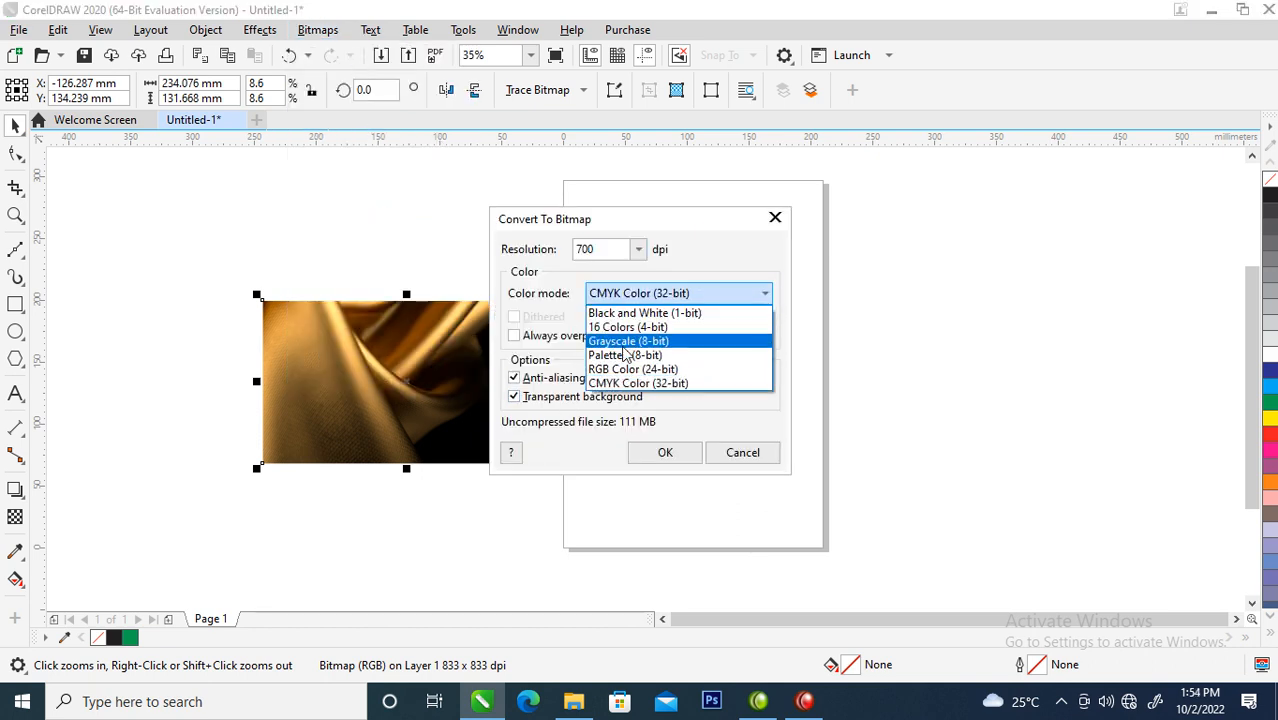
pyautogui.click(628, 342)
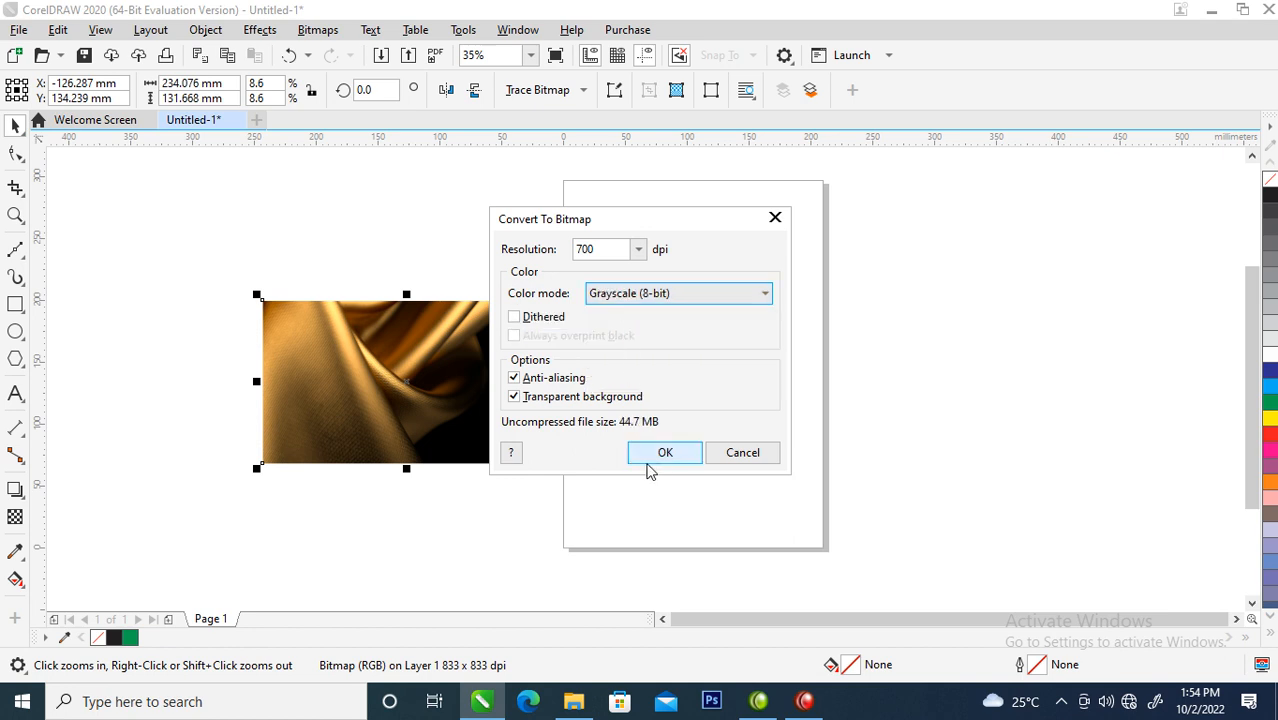
pyautogui.click(655, 458)
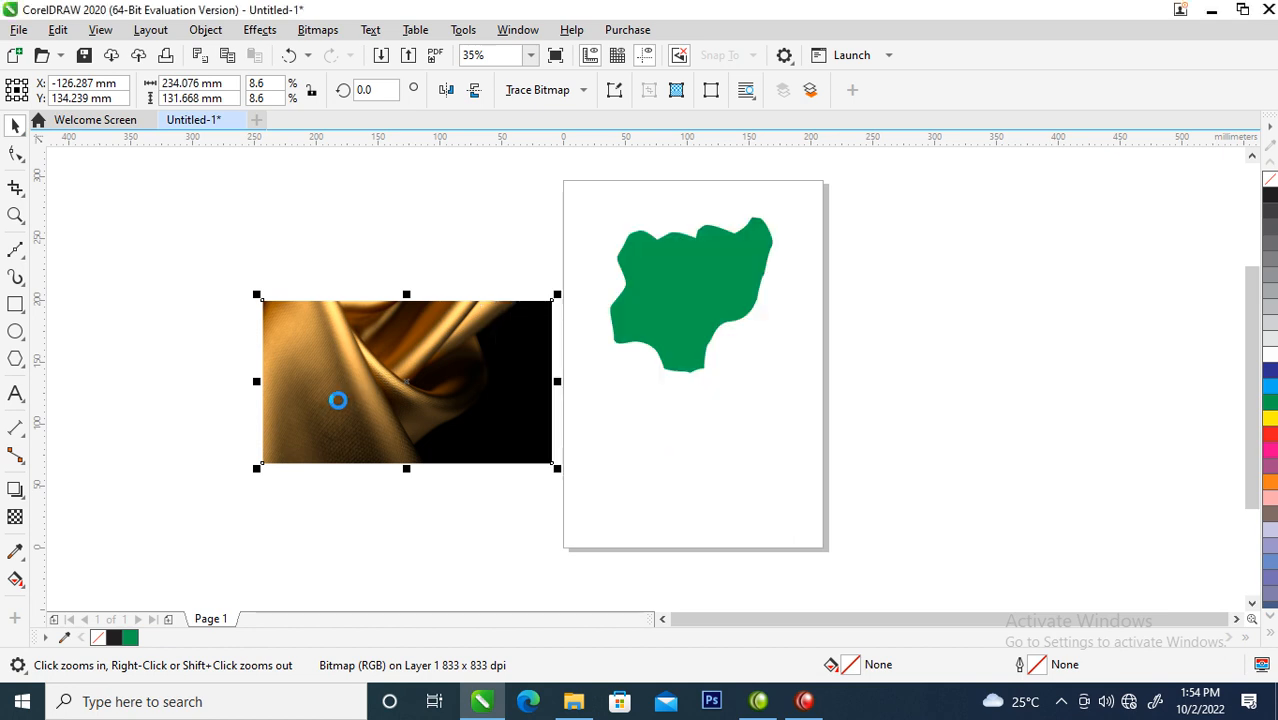
# - Draw a rectangle about 233 by 132 mm covering the grayscale fabric image and fill it with green
pyautogui.click(14, 305)
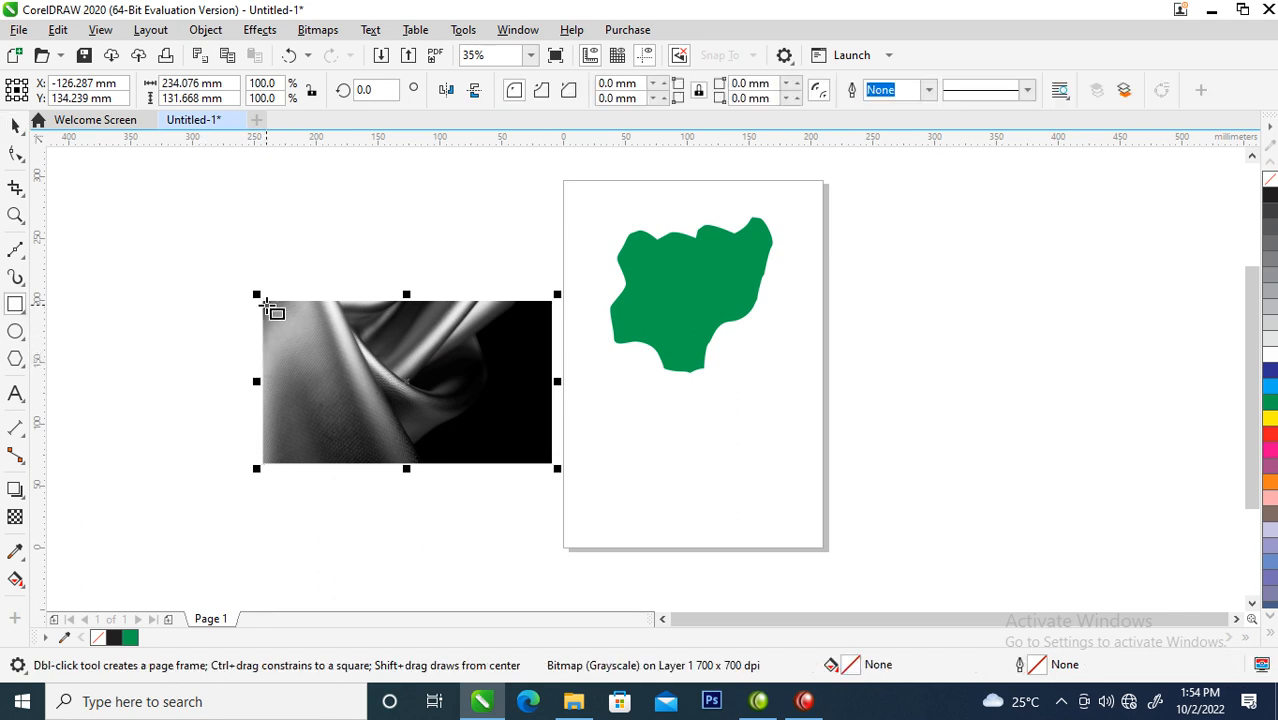
pyautogui.moveTo(260, 300); pyautogui.dragTo(553, 467)
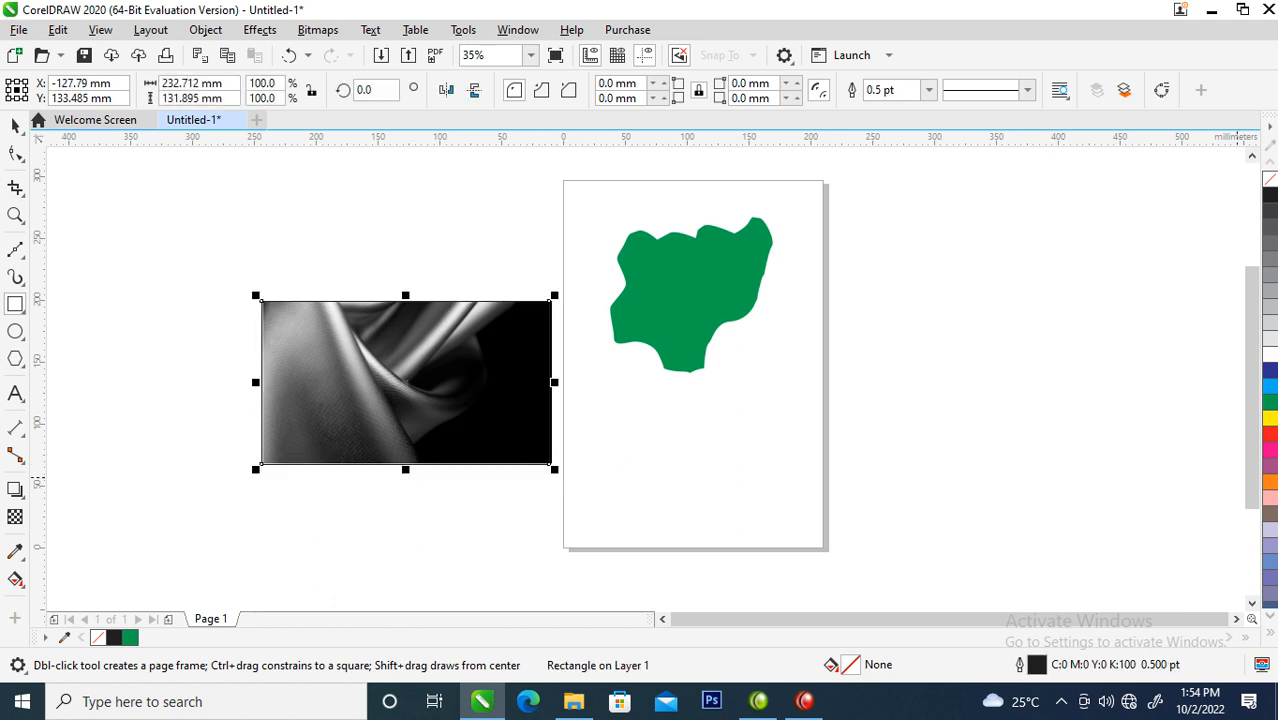
pyautogui.click(1270, 402)
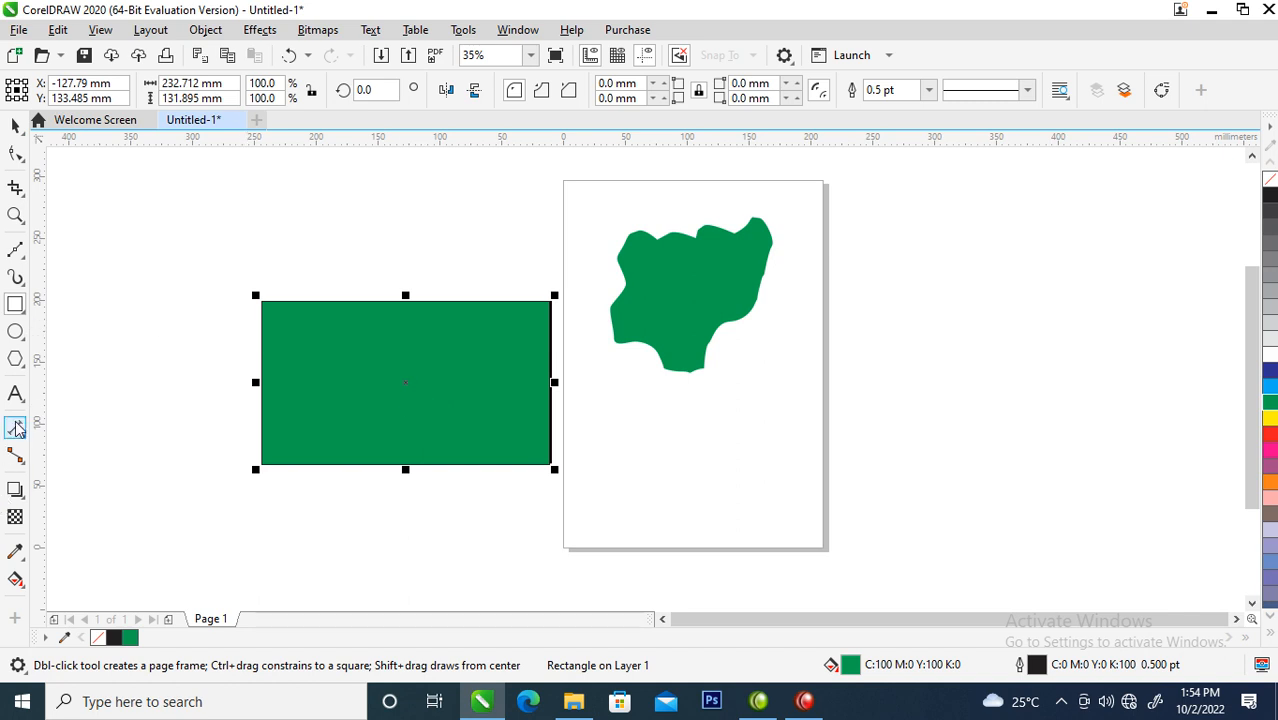
# - Apply a uniform transparency of 50 to the green rectangle with the Subtract merge mode
pyautogui.click(15, 517)
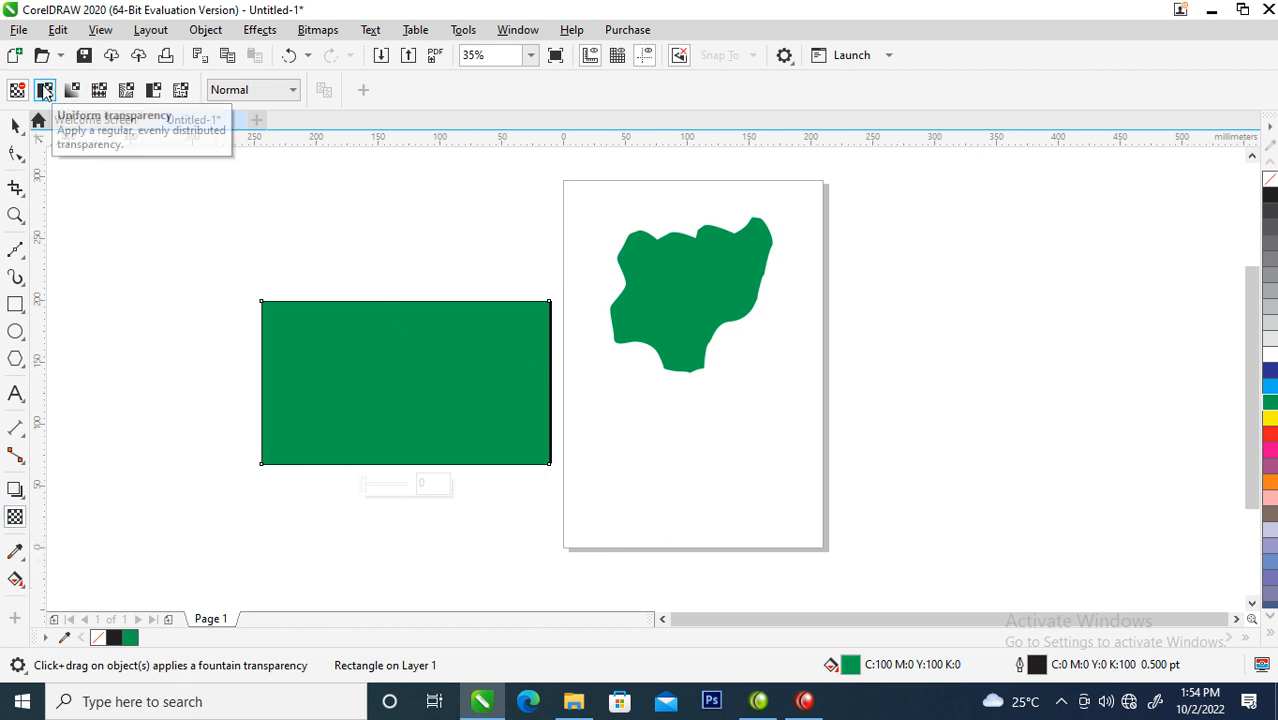
pyautogui.click(45, 90)
pyautogui.click(293, 90)
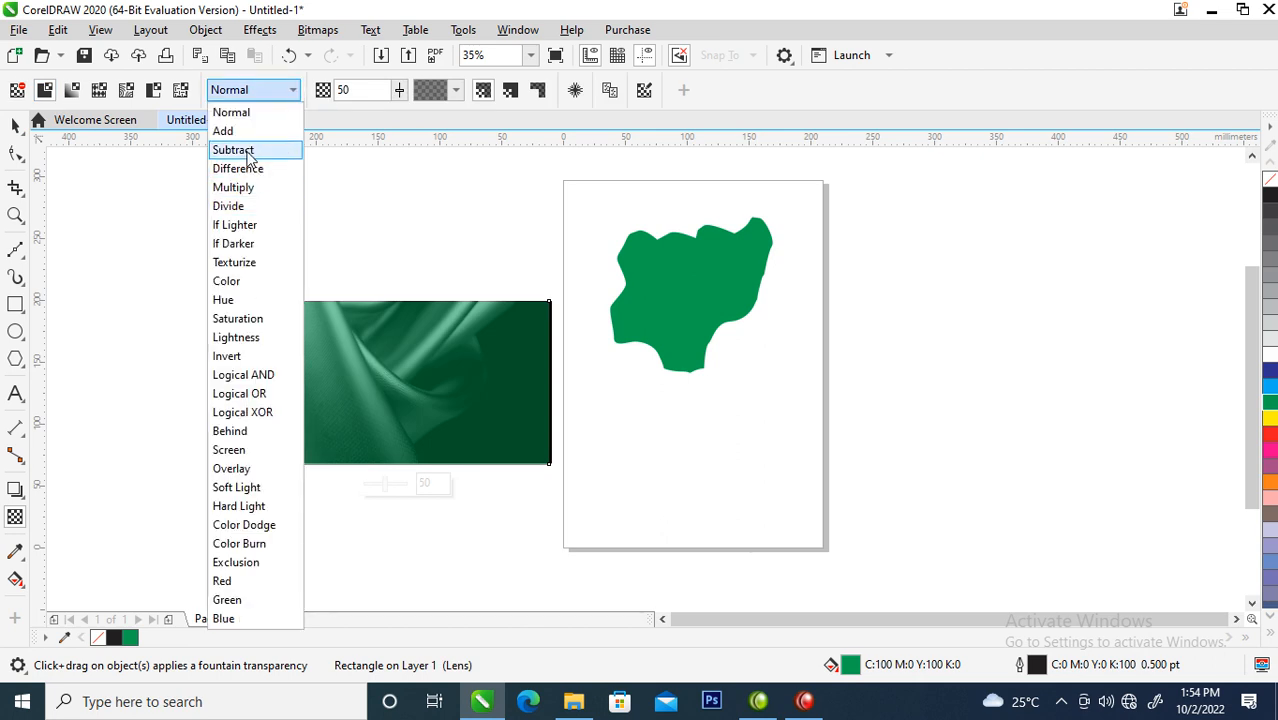
pyautogui.click(247, 153)
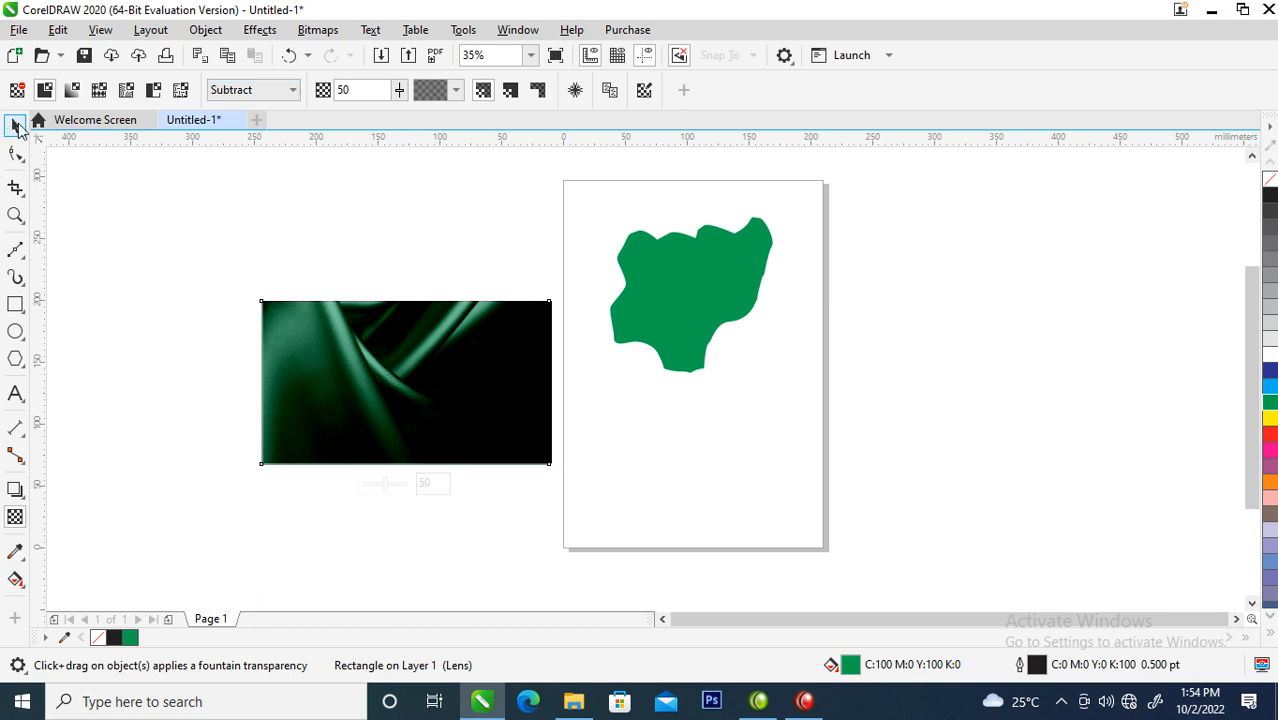
# - Move the transparent green rectangle about 32 mm to the right, leaving the fabric image in place
pyautogui.click(15, 125)
pyautogui.moveTo(352, 375); pyautogui.dragTo(390, 376)
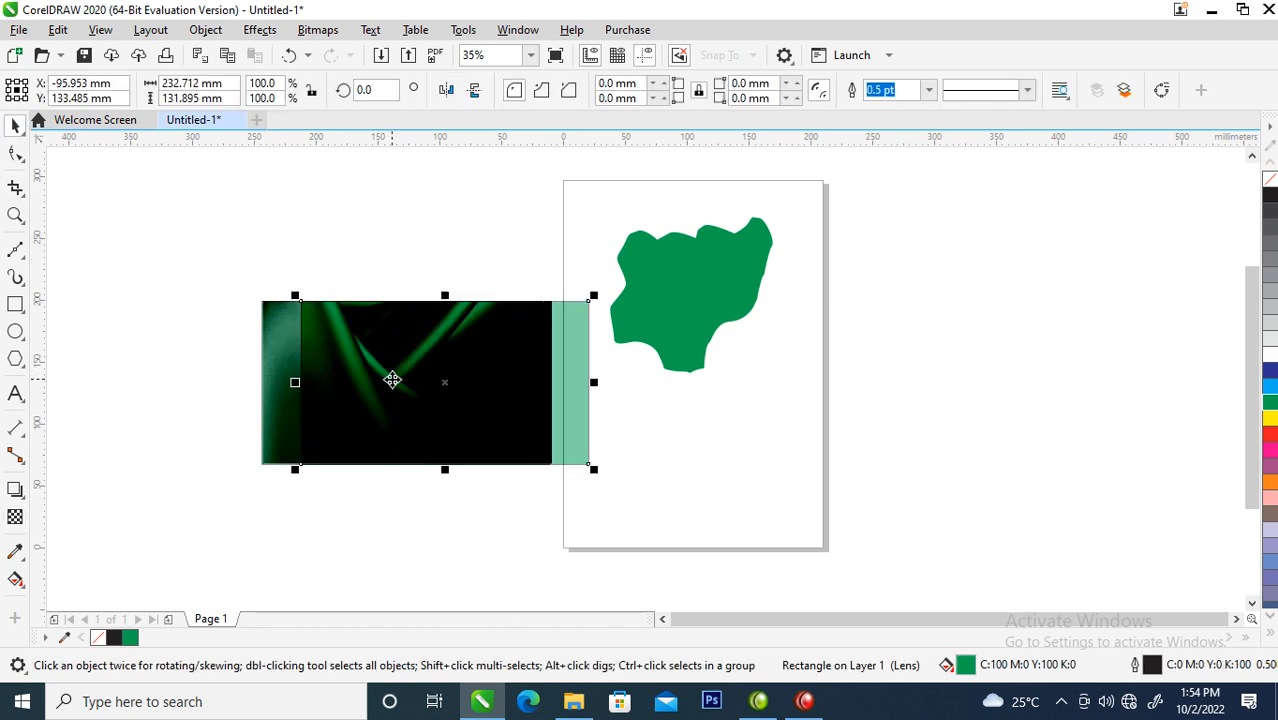
# - Centre the green rectangle over the fabric image and convert them together to a 700 dpi RGB Color (24-bit) bitmap
pyautogui.keyDown('shift'); pyautogui.click(275, 316); pyautogui.keyUp('shift')
pyautogui.press('c')
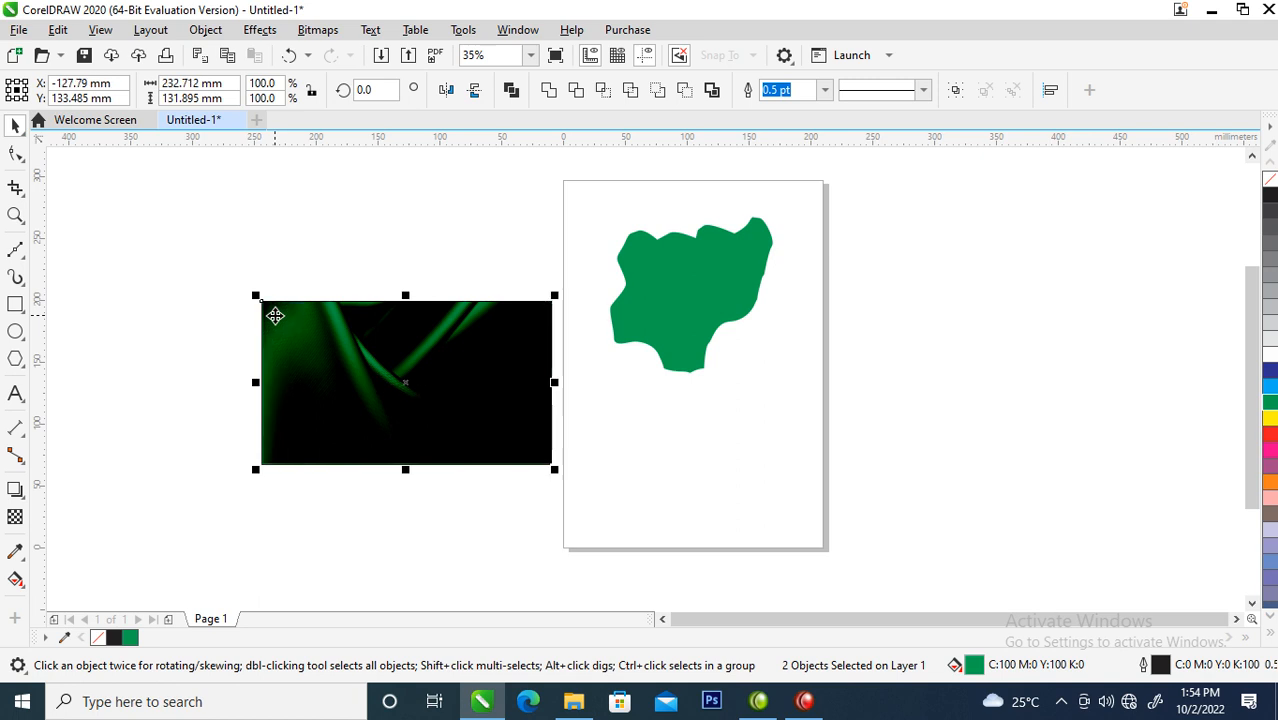
pyautogui.moveTo(180, 257); pyautogui.dragTo(645, 543)
pyautogui.hotkey('alt', 'b')
pyautogui.press('Return')
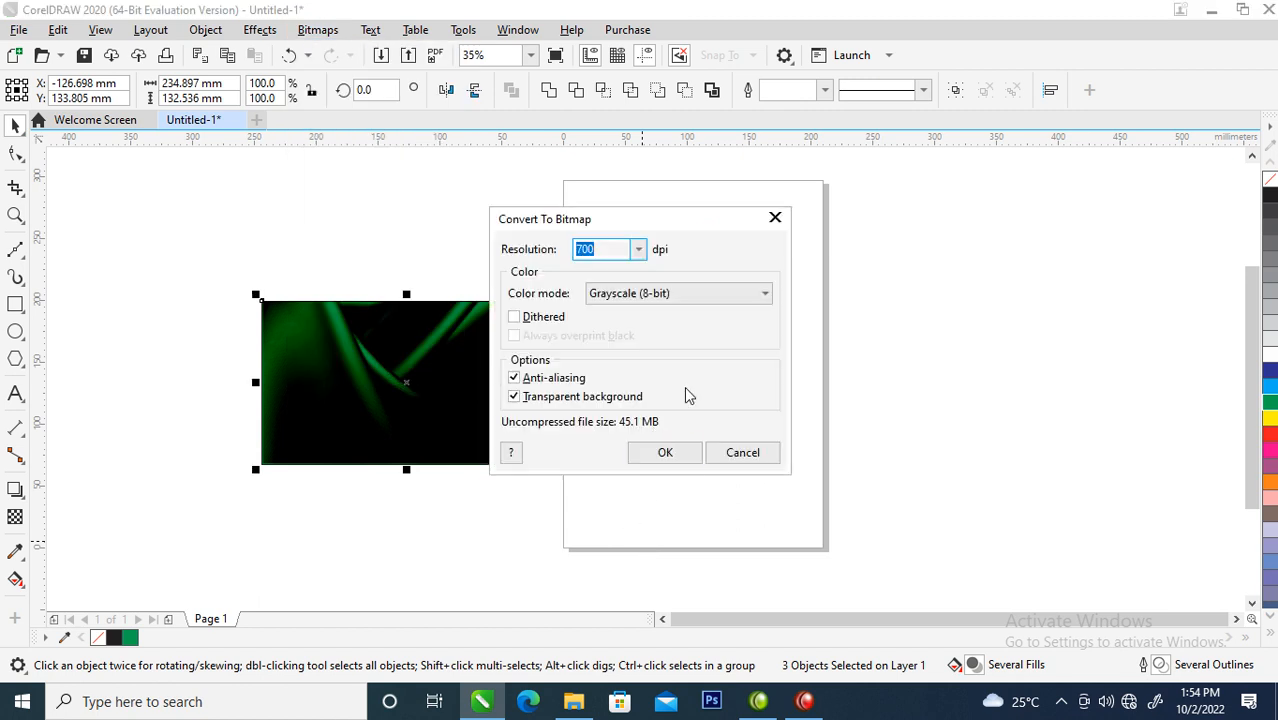
pyautogui.click(763, 293)
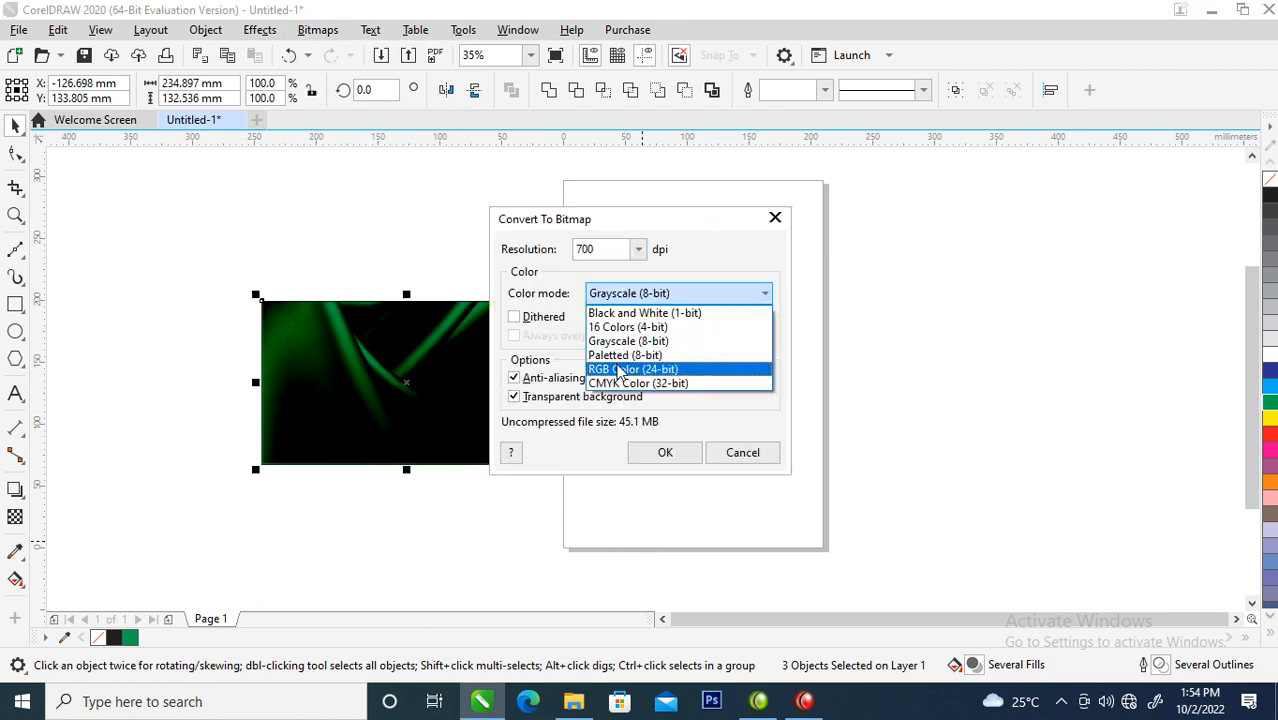
pyautogui.click(621, 370)
pyautogui.click(665, 451)
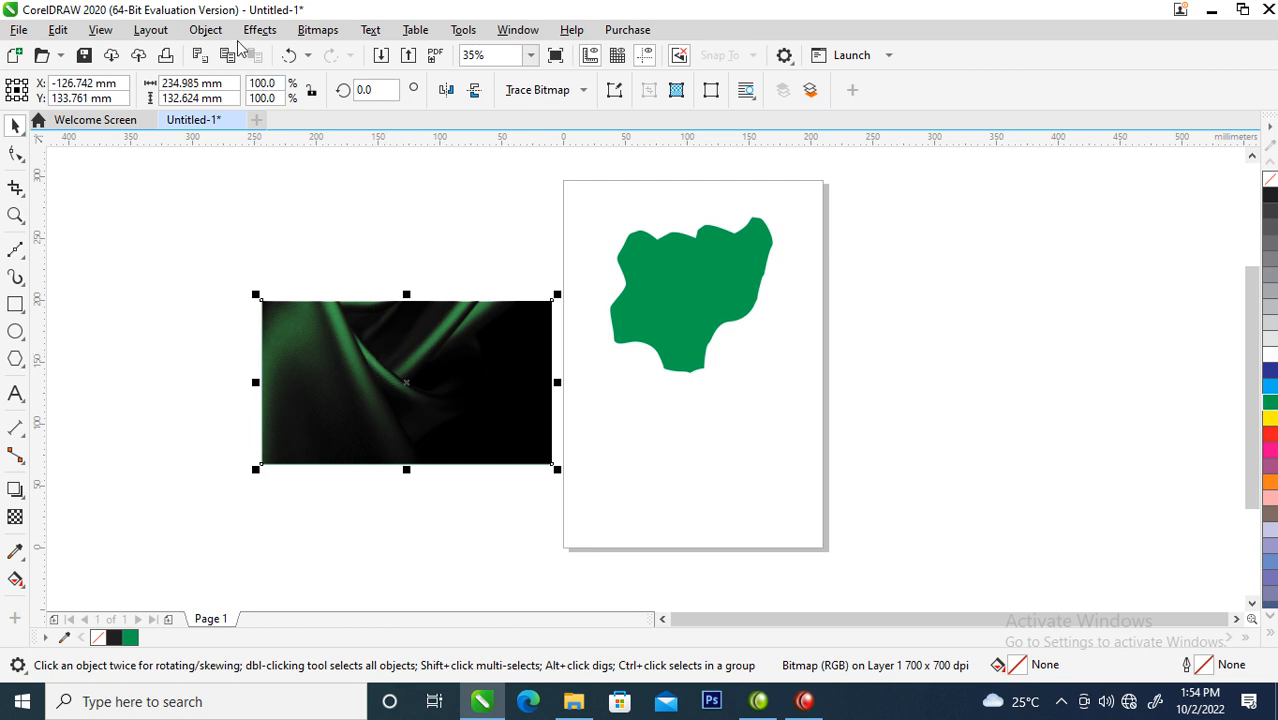
# - Place the green-tinted fabric bitmap inside the Nigeria map shape with PowerClip
pyautogui.click(205, 30)
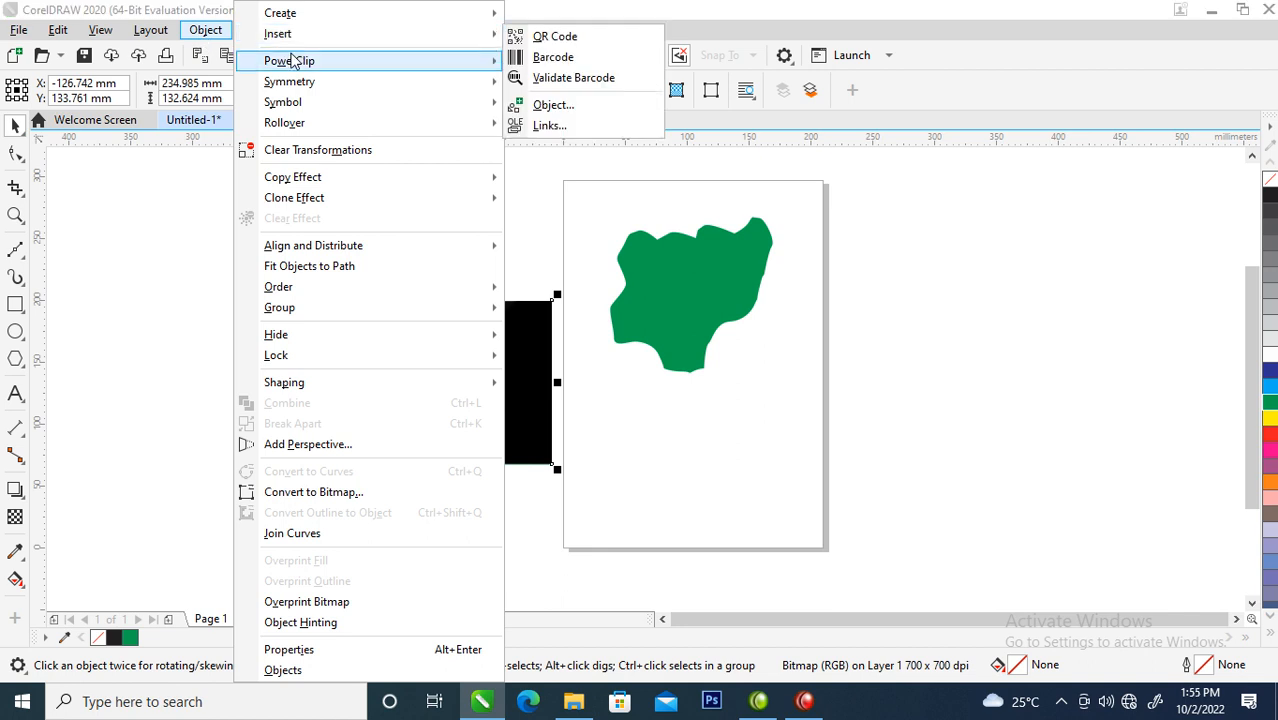
pyautogui.moveTo(296, 64)
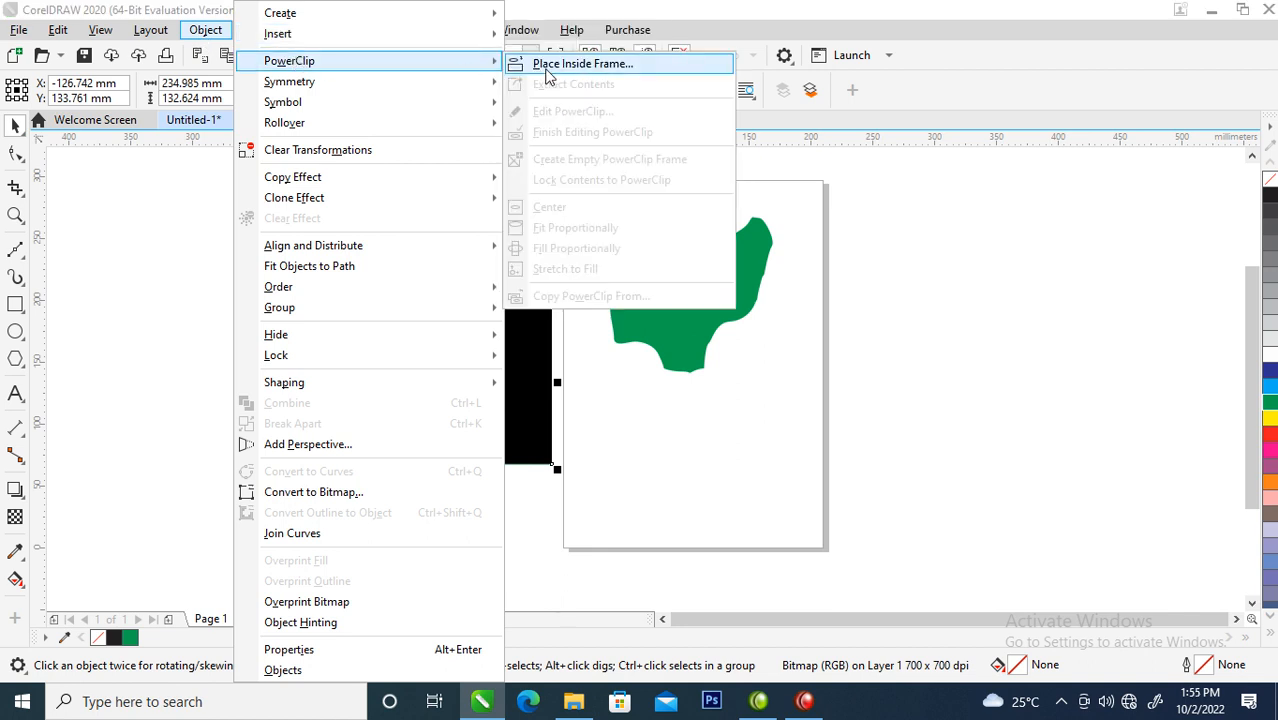
pyautogui.click(585, 64)
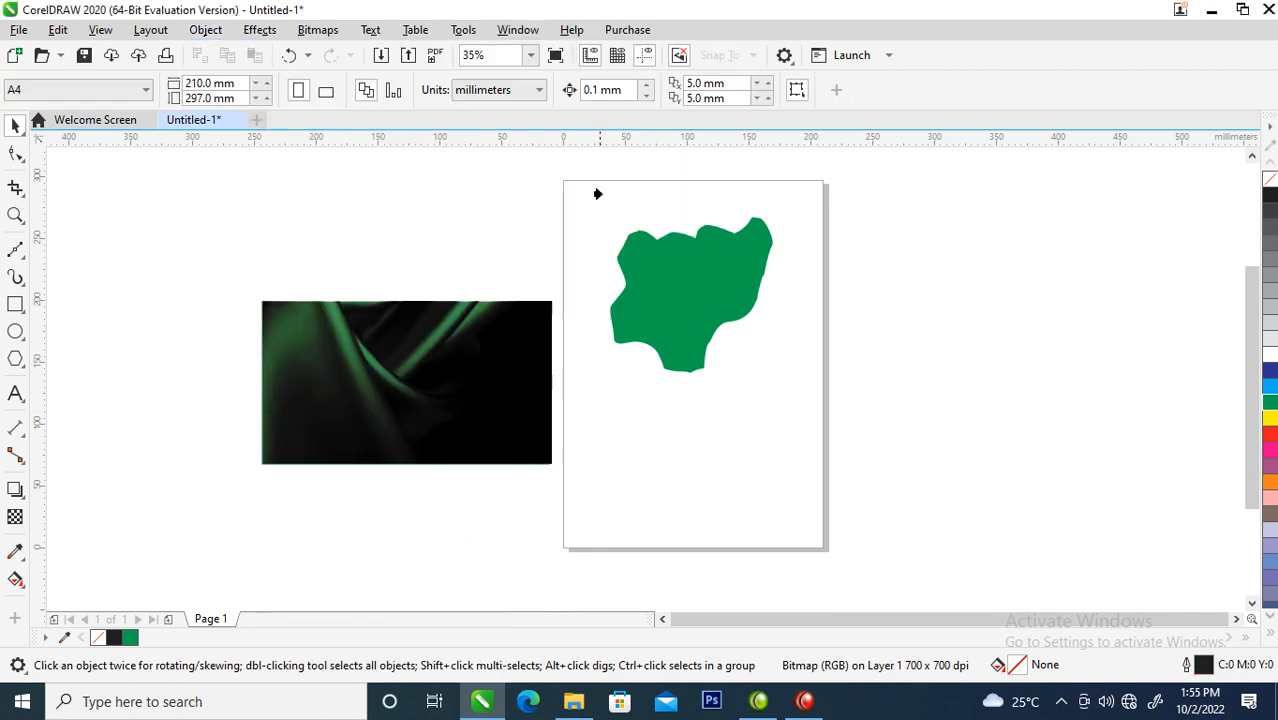
pyautogui.click(653, 274)
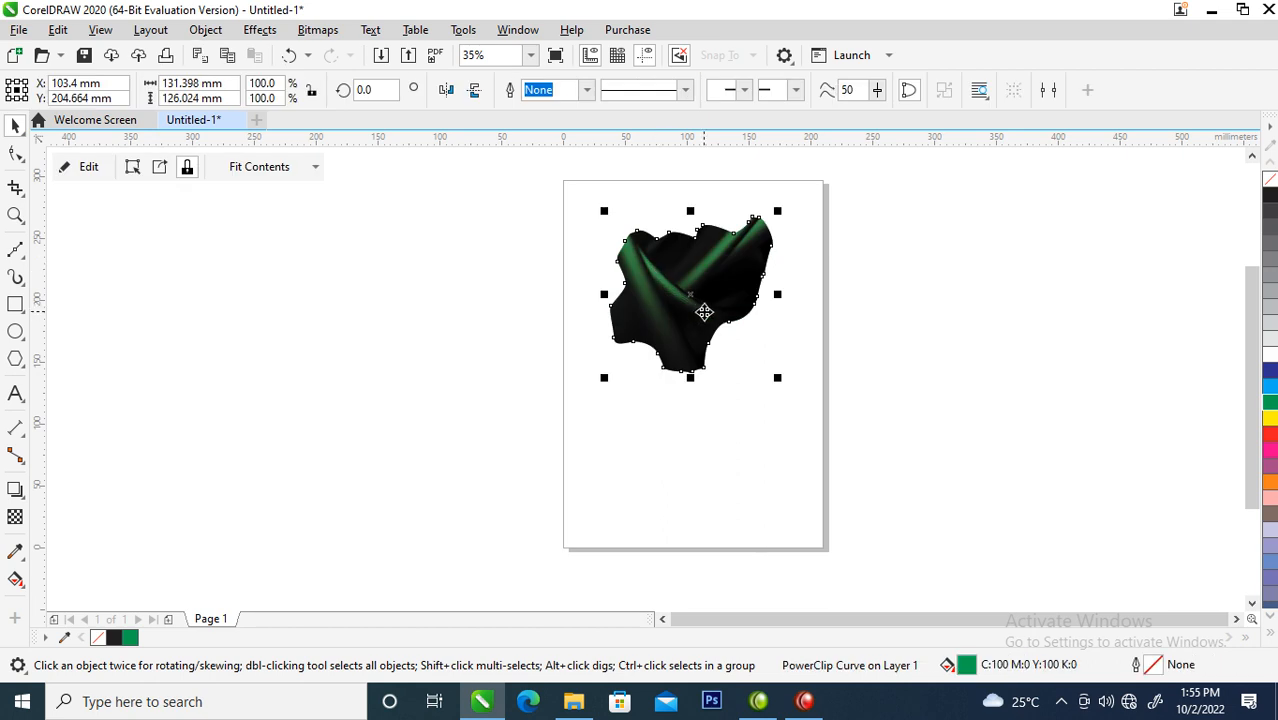
# - Move the fabric bitmap inside the map about 26 mm to the right and 3 mm down
pyautogui.keyDown('alt'); pyautogui.click(669, 265); pyautogui.keyUp('alt')
pyautogui.moveTo(675, 286); pyautogui.dragTo(707, 289)
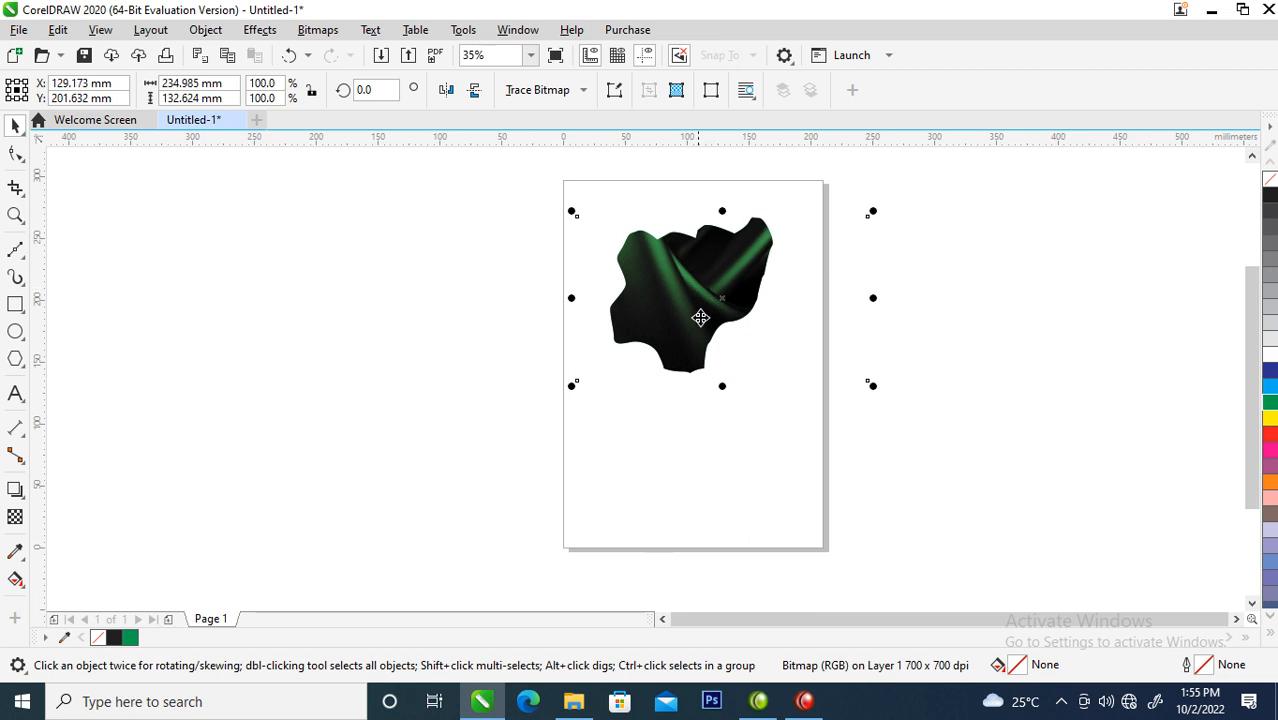
pyautogui.press('z')
pyautogui.moveTo(514, 194); pyautogui.dragTo(982, 431)
pyautogui.click(652, 455)
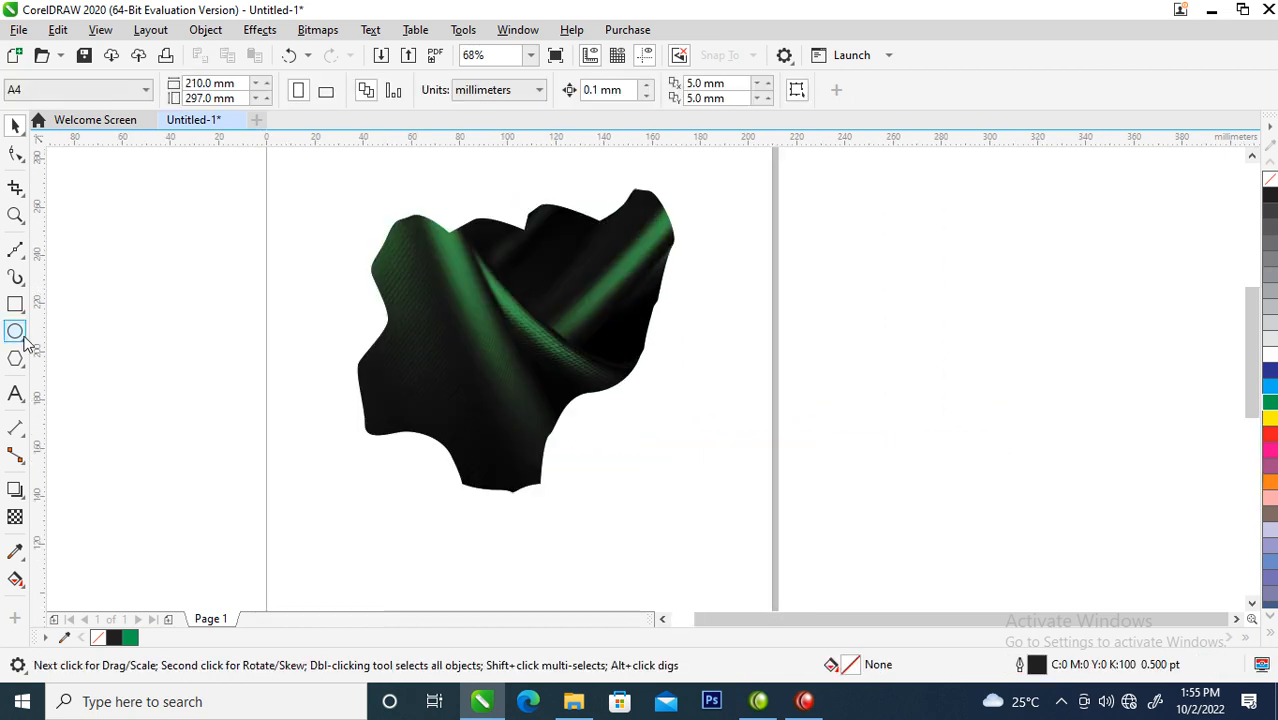
# - Add the artistic text 62 over the map and enlarge it to about 72 by 52 mm
pyautogui.click(16, 395)
pyautogui.click(455, 290)
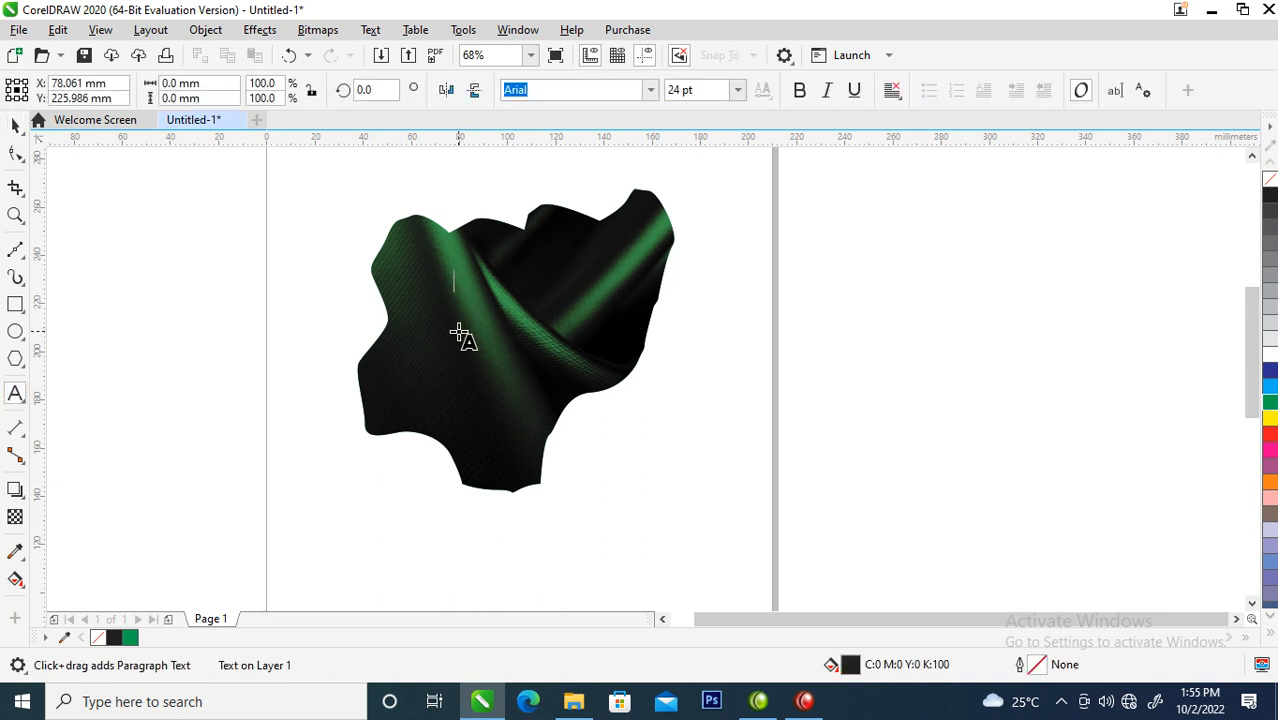
pyautogui.write('8')
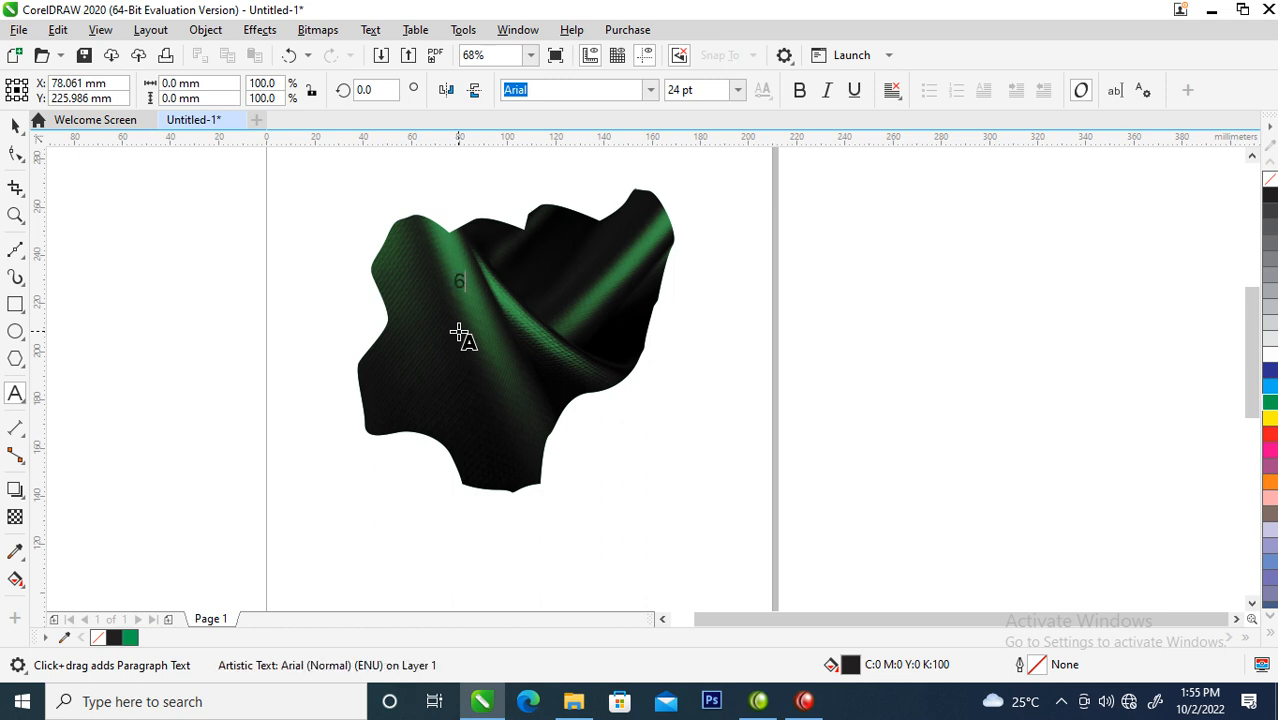
pyautogui.write('2')
pyautogui.hotkey('ctrl', 'space')
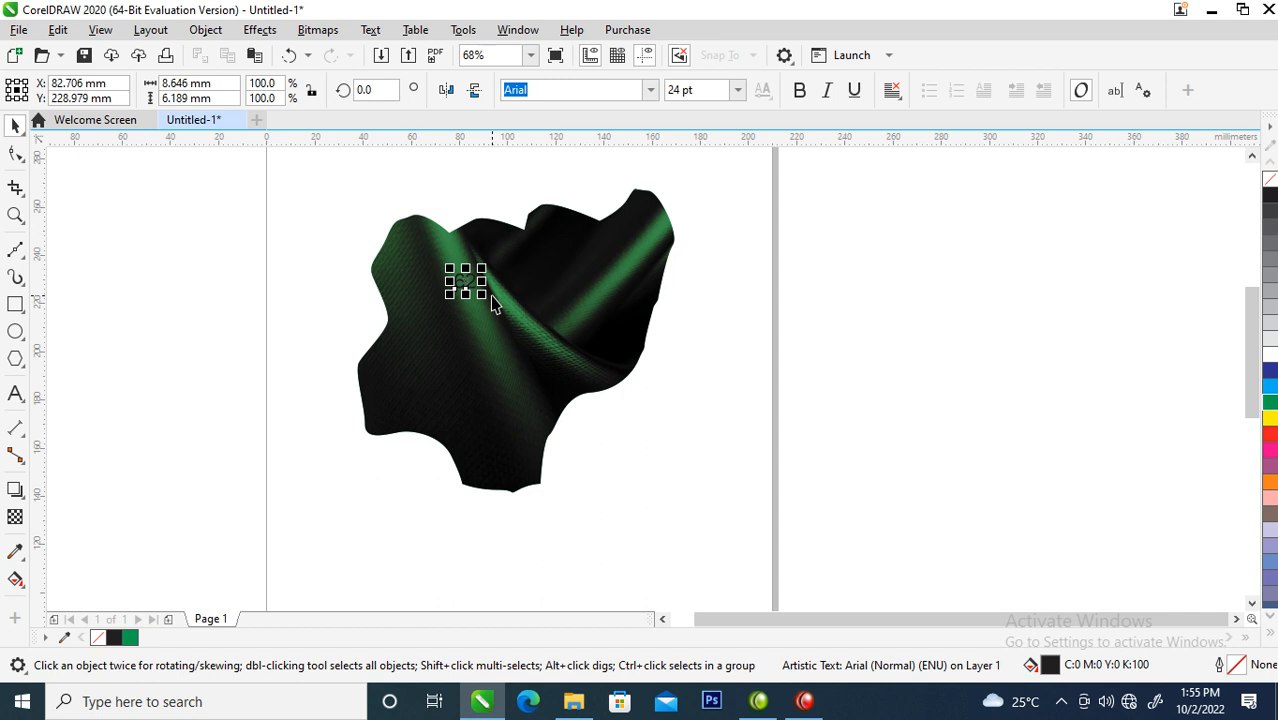
pyautogui.moveTo(482, 294); pyautogui.dragTo(636, 406)
# - Format the 62 in bold FuturaTEE with a white fill and move it about 16 mm left over the map
pyautogui.click(650, 90)
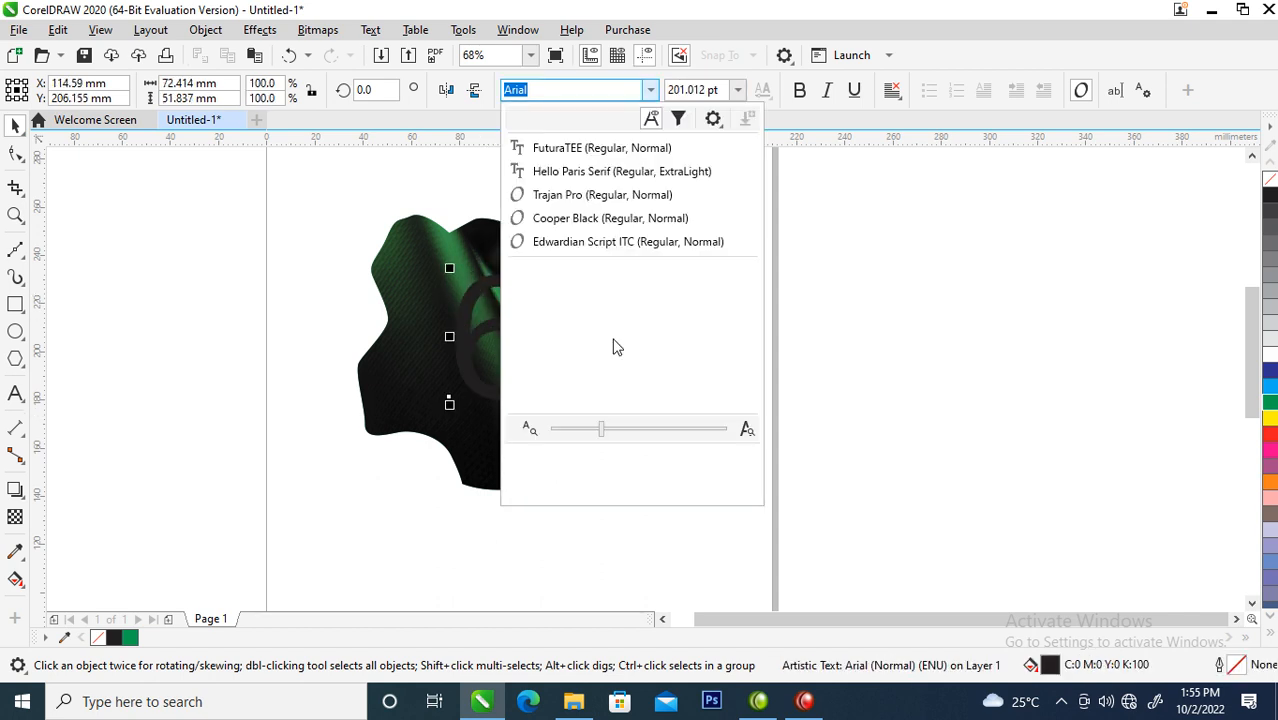
pyautogui.scroll(-1, 615, 345)
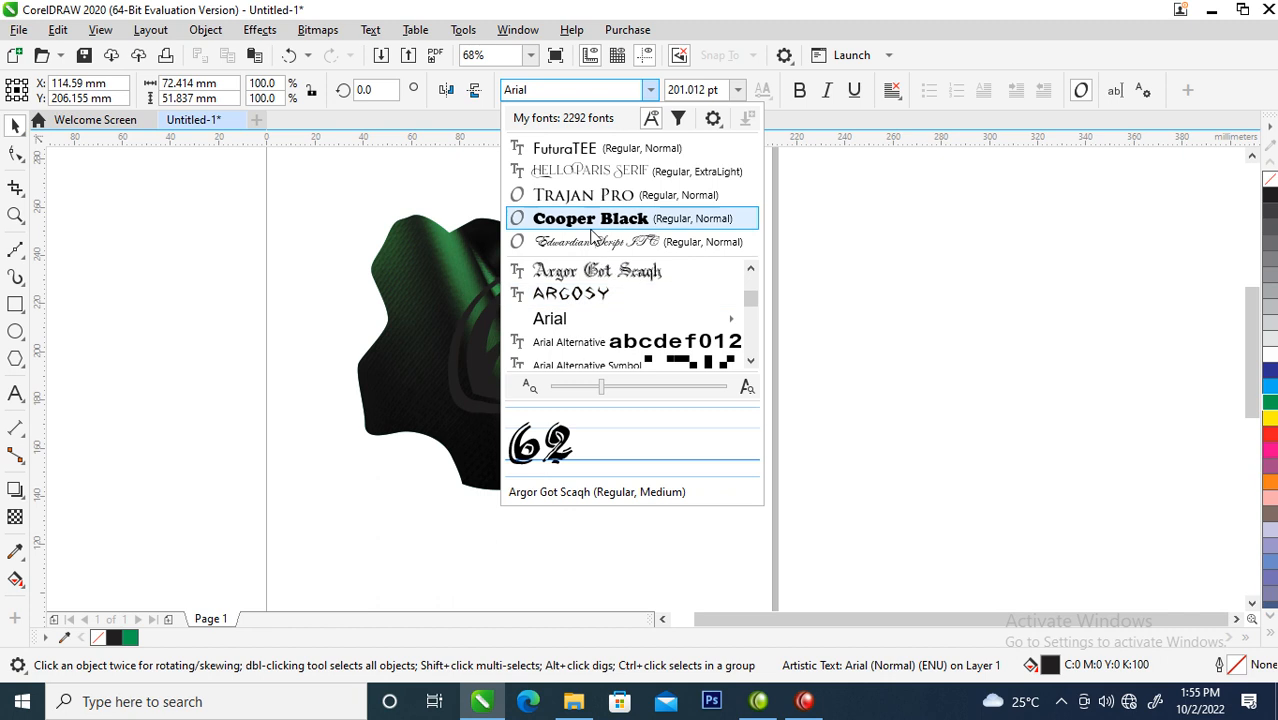
pyautogui.click(588, 150)
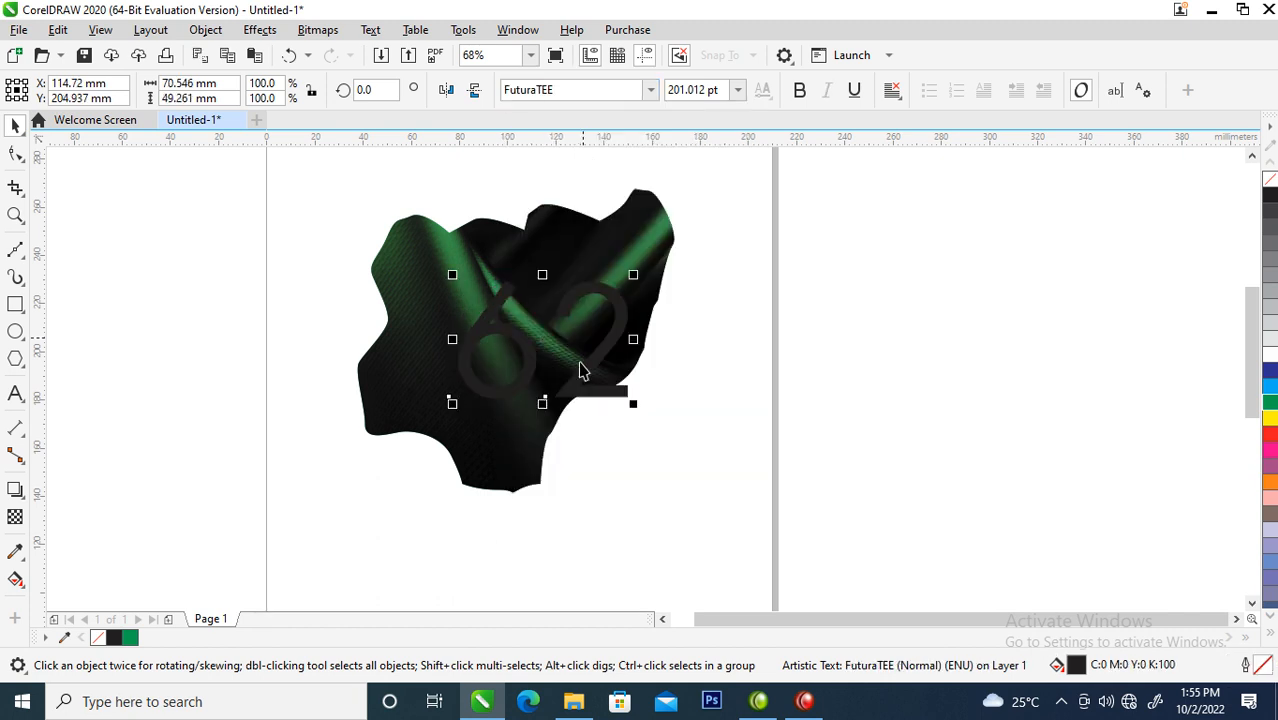
pyautogui.click(799, 90)
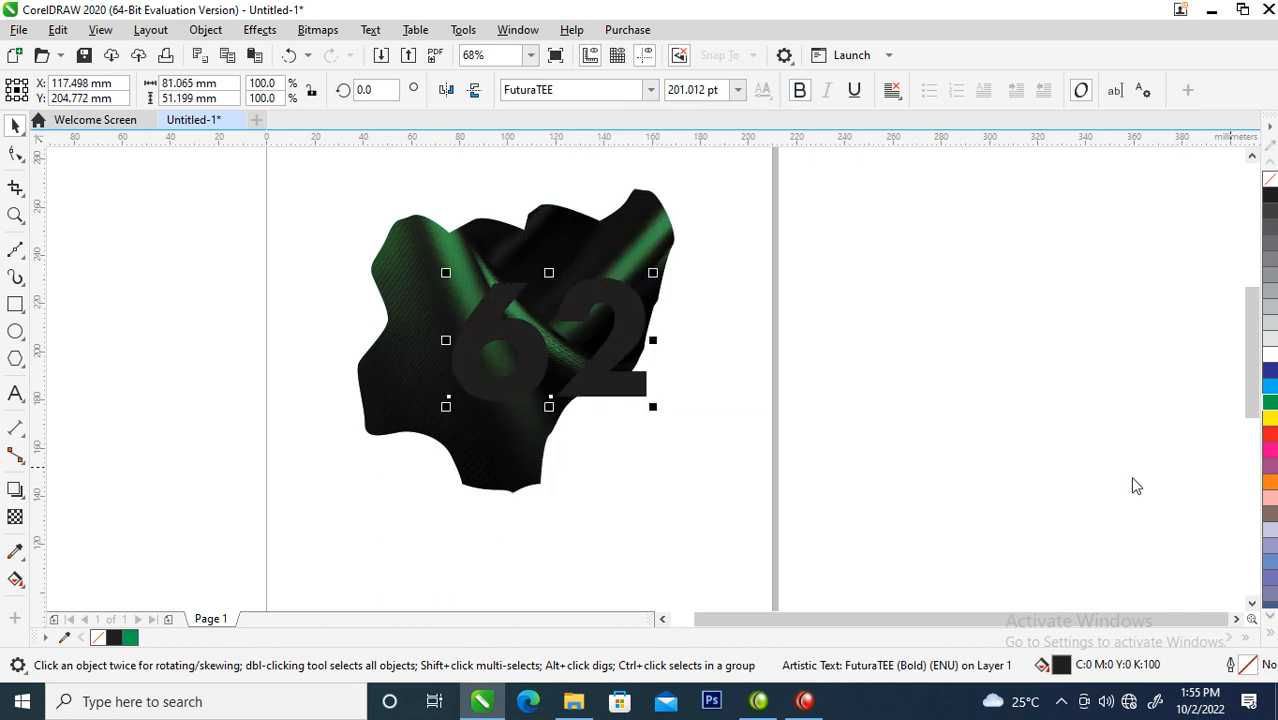
pyautogui.click(1268, 350)
pyautogui.moveTo(638, 335); pyautogui.dragTo(599, 330)
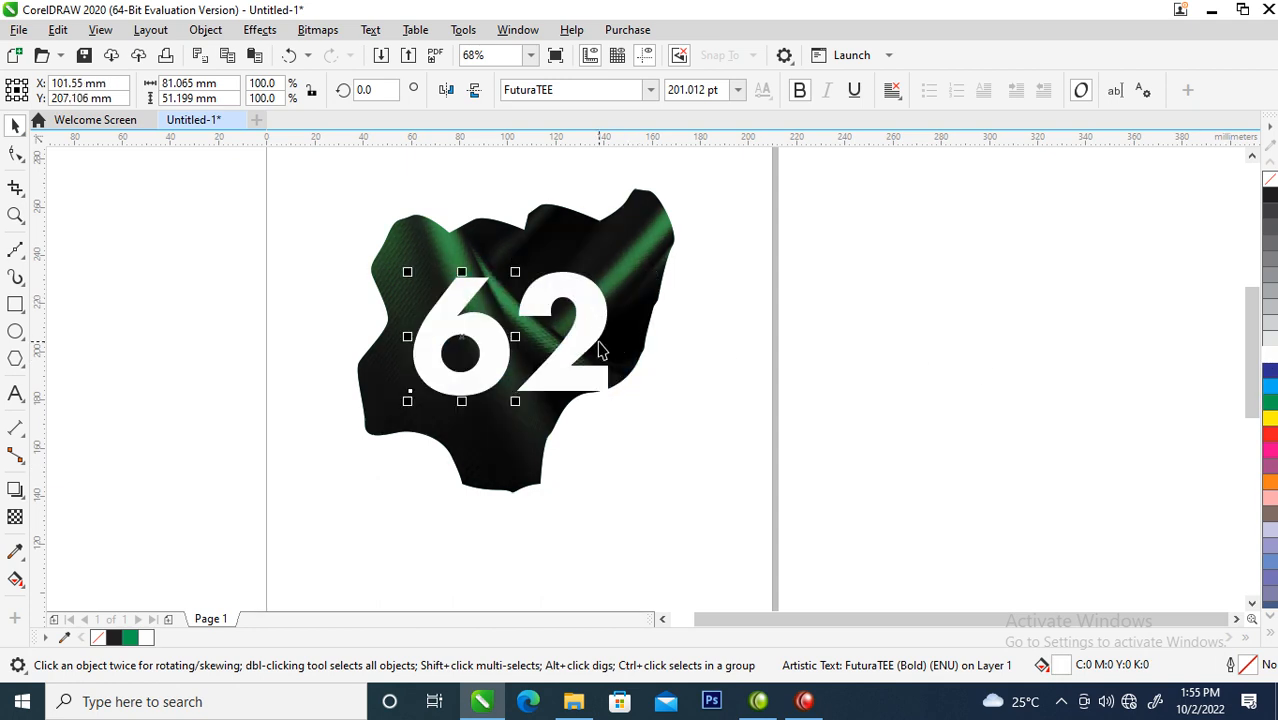
# - Break the 62 apart, shift the 2 to overlap the lower edge of the 6, and convert both digits to curves
pyautogui.moveTo(590, 338); pyautogui.dragTo(575, 346)
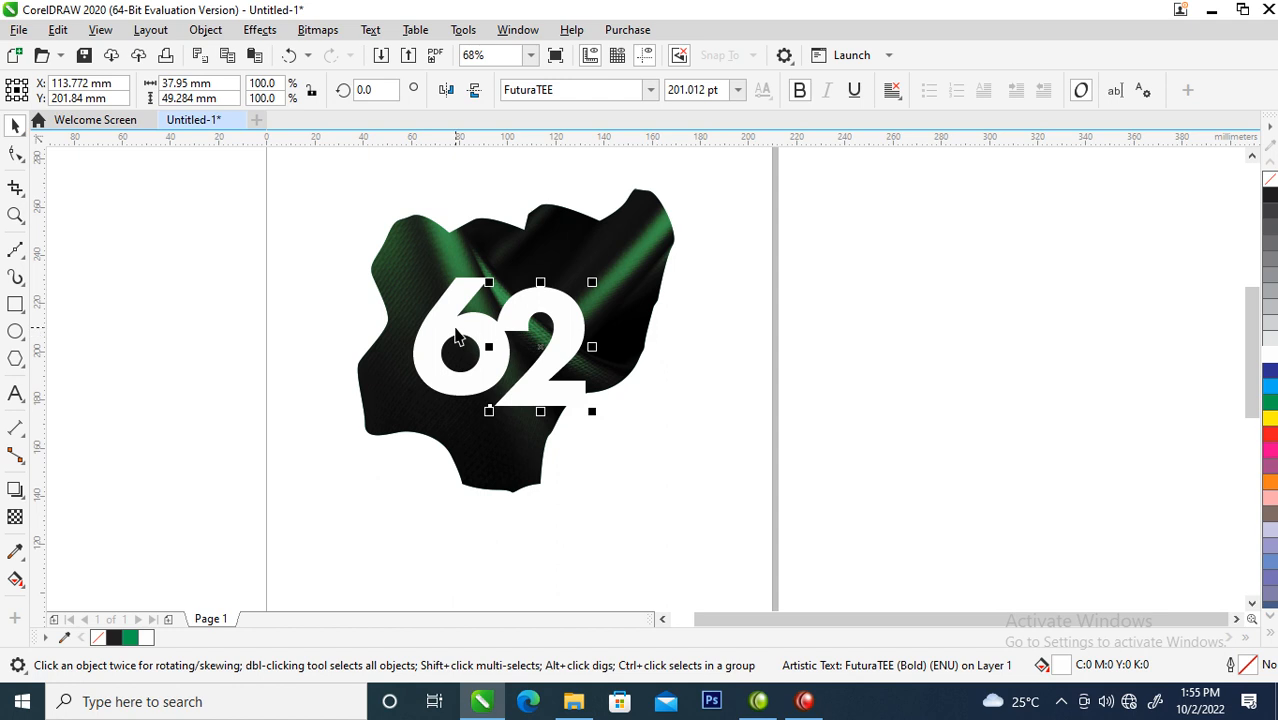
pyautogui.keyDown('shift'); pyautogui.click(456, 330); pyautogui.keyUp('shift')
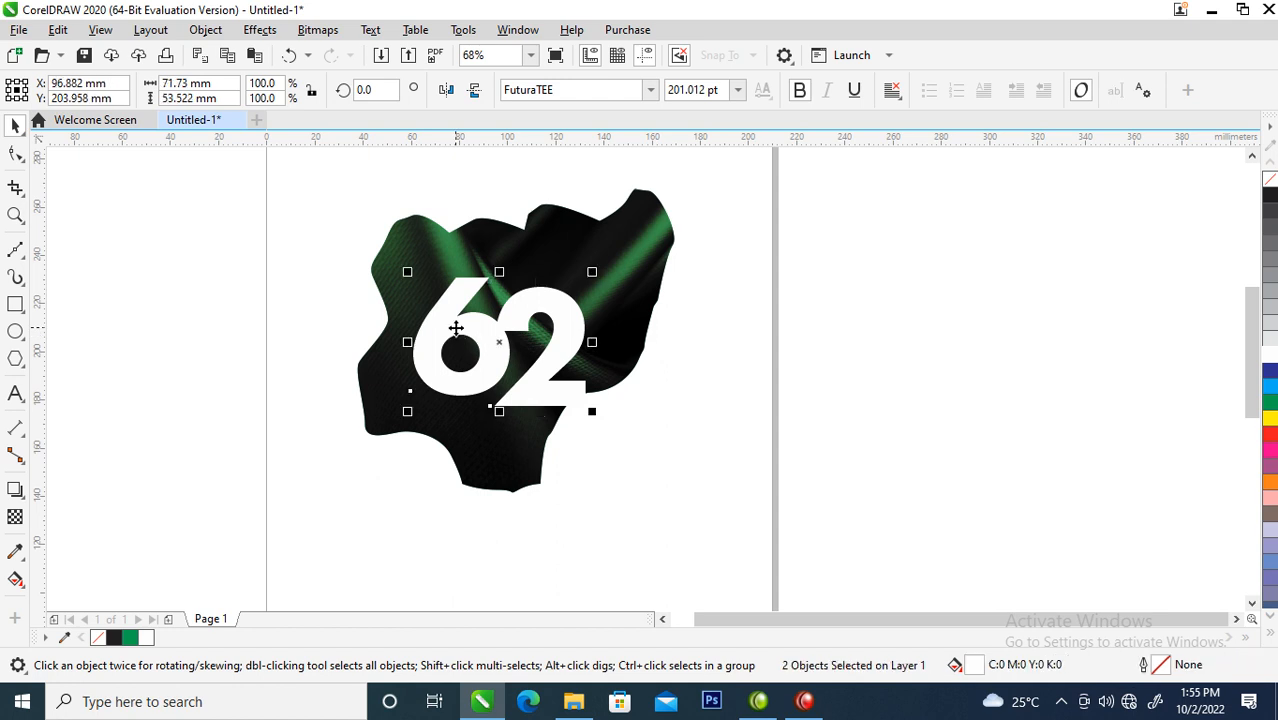
pyautogui.rightClick(456, 330)
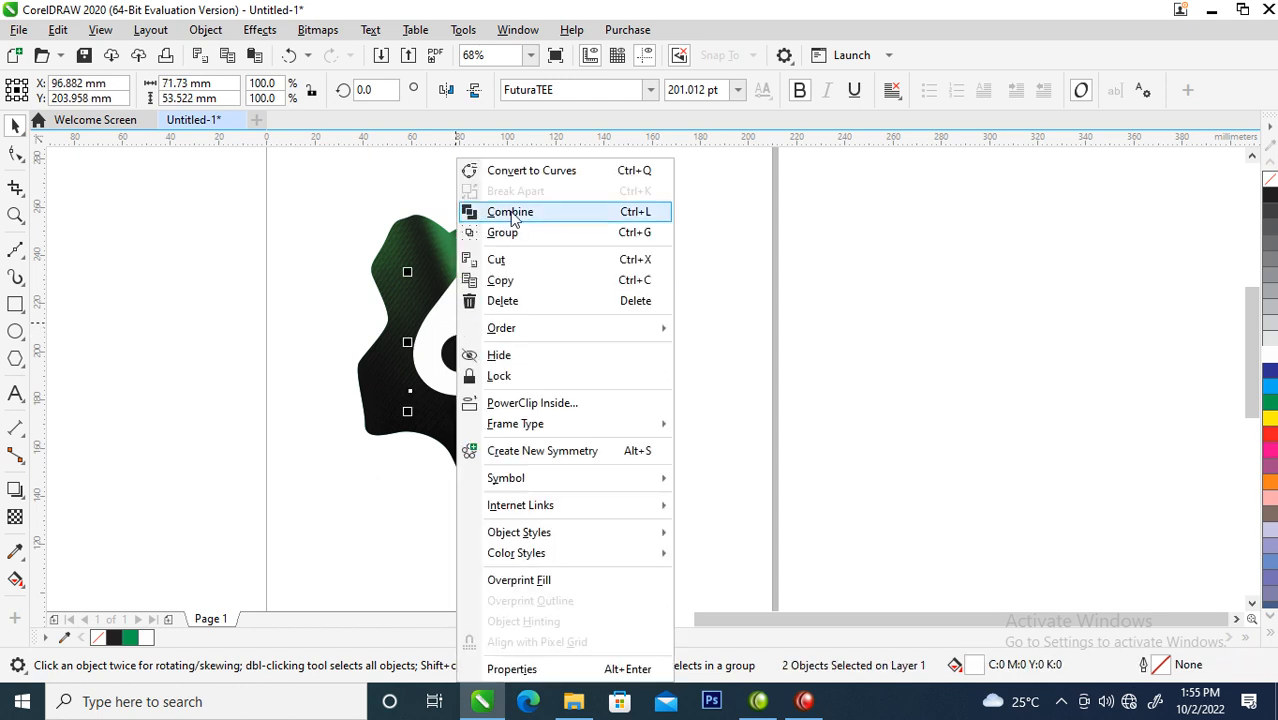
pyautogui.click(527, 172)
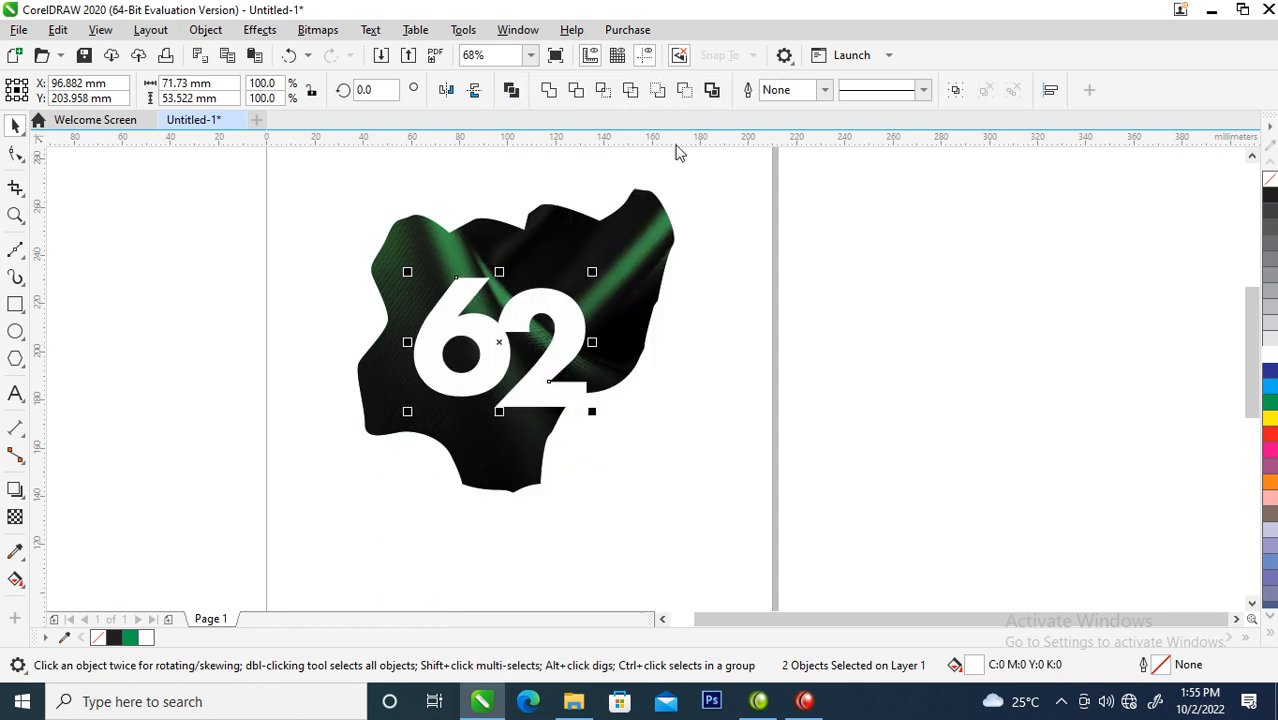
# - Weld the two digits into one shape and enlarge it to about 94 by 70 mm across the map's middle
pyautogui.click(549, 91)
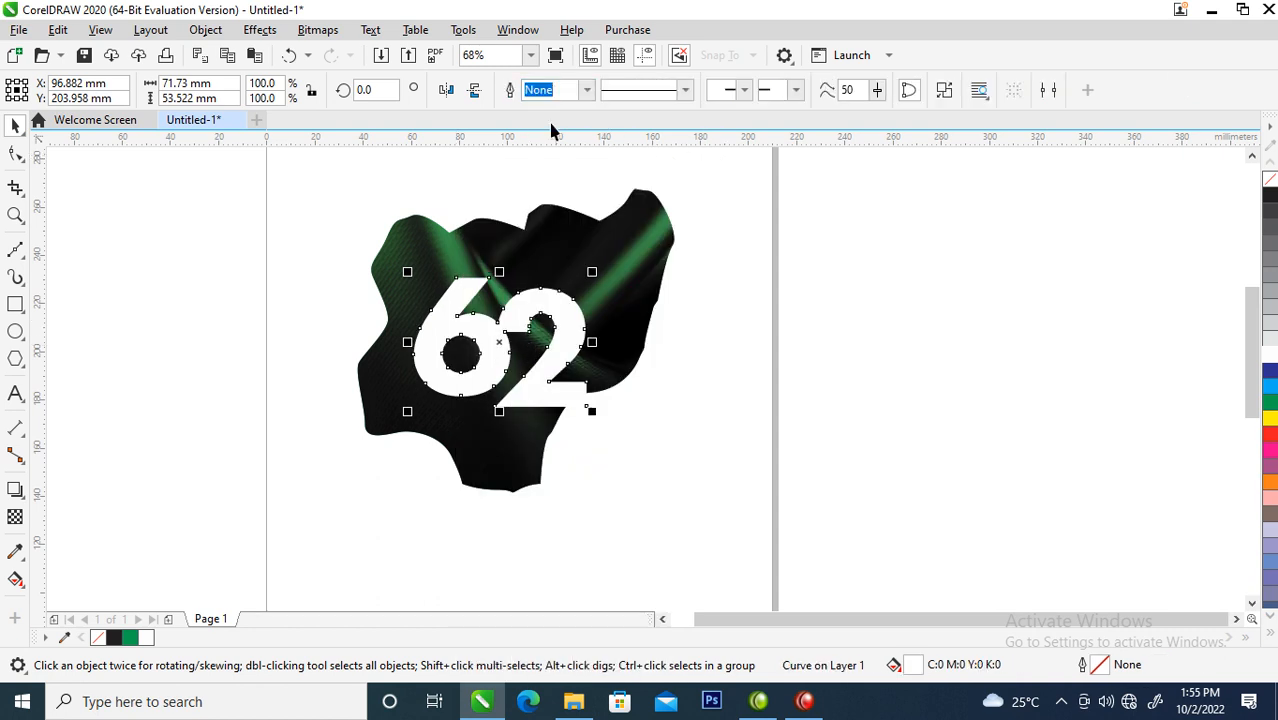
pyautogui.moveTo(592, 271); pyautogui.dragTo(622, 248)
pyautogui.moveTo(579, 305); pyautogui.dragTo(594, 320)
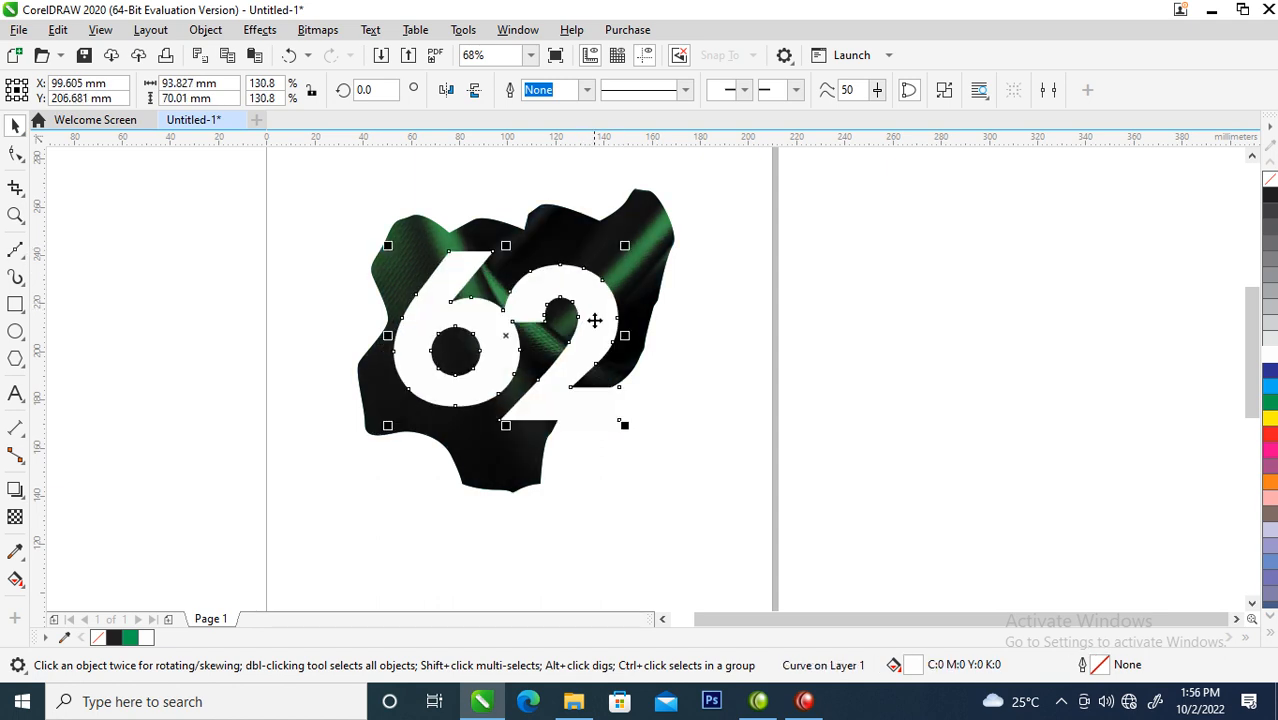
# - Trim the fabric-filled map with the 62 shape and delete the leftover white digits
pyautogui.keyDown('shift'); pyautogui.click(573, 237); pyautogui.keyUp('shift')
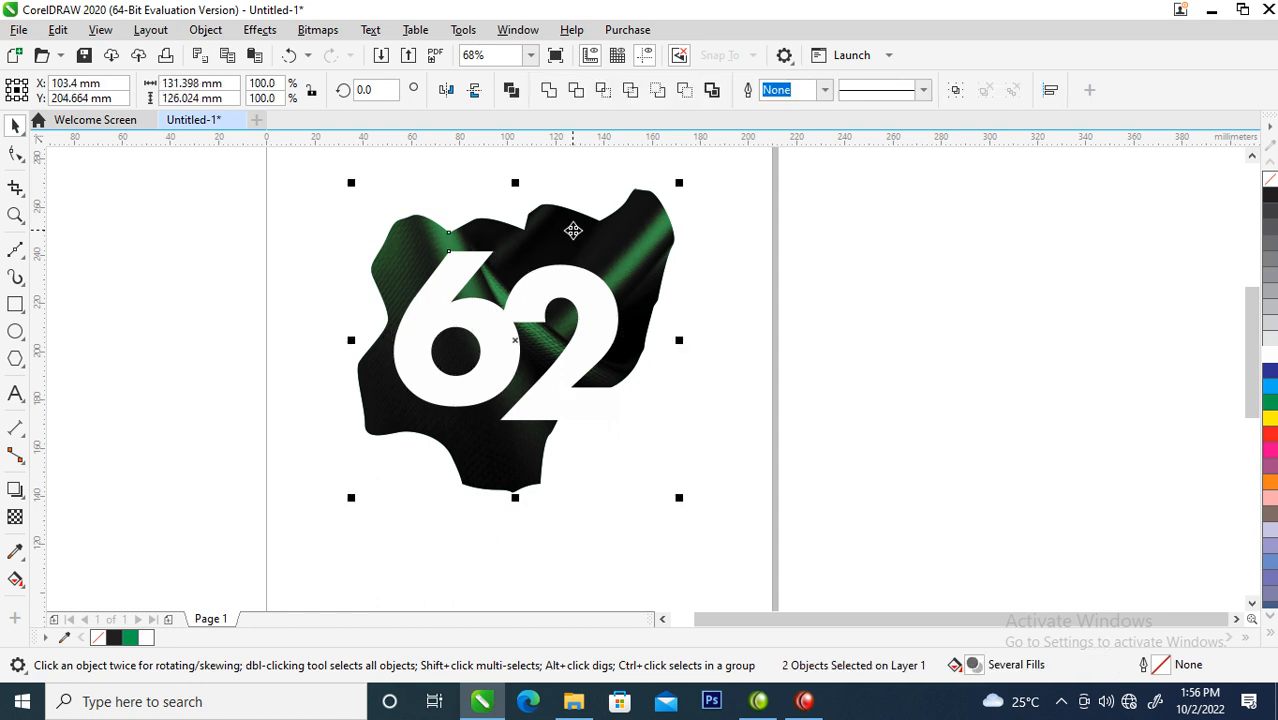
pyautogui.click(576, 100)
pyautogui.click(580, 295)
pyautogui.moveTo(580, 295); pyautogui.dragTo(853, 297)
pyautogui.press('Delete')
# - Add a drop shadow to the trimmed map, offset about 1.7 mm right and 3.2 mm down
pyautogui.click(499, 262)
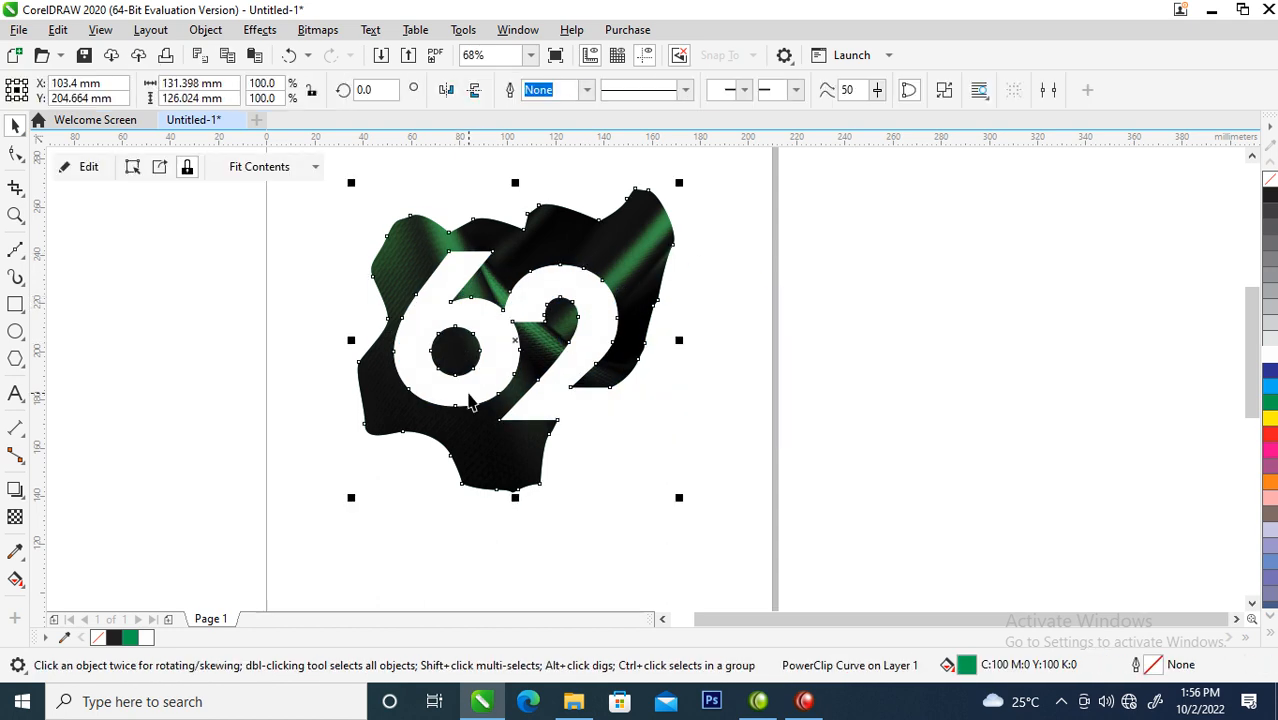
pyautogui.click(16, 489)
pyautogui.moveTo(510, 320); pyautogui.dragTo(602, 499)
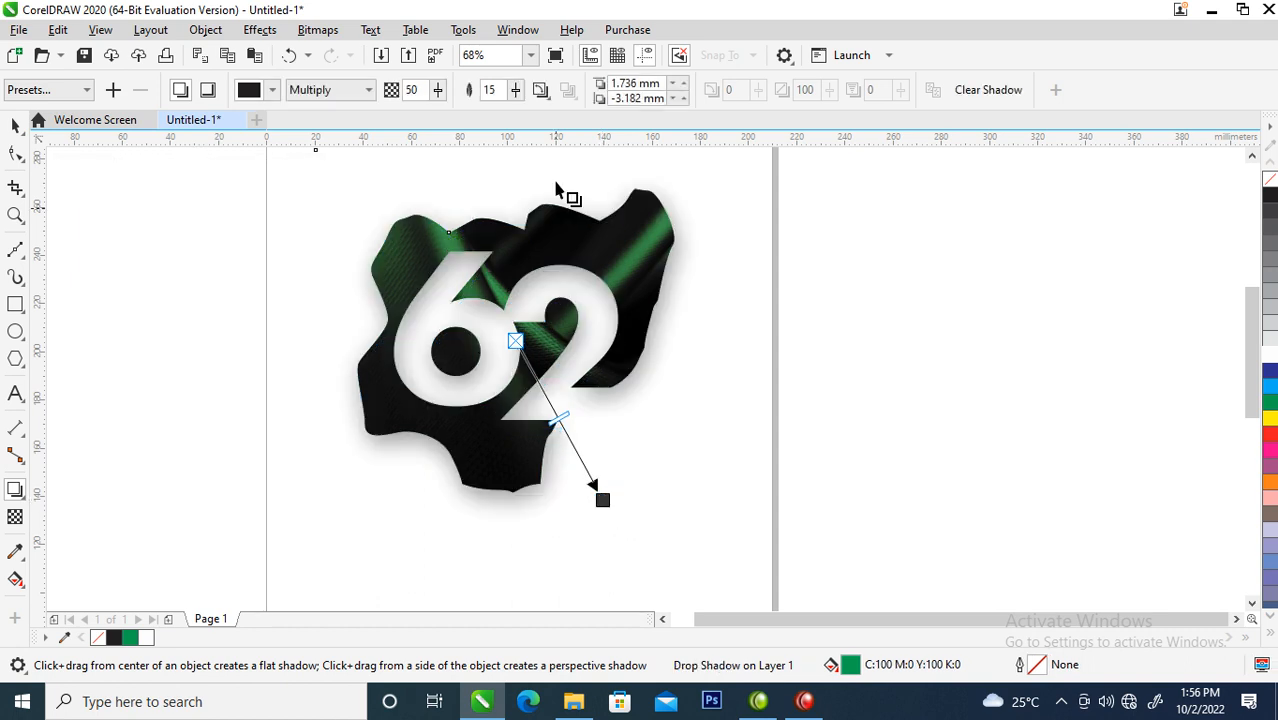
# - Set the drop shadow's opacity to 90 and its feathering to 5
pyautogui.doubleClick(417, 89)
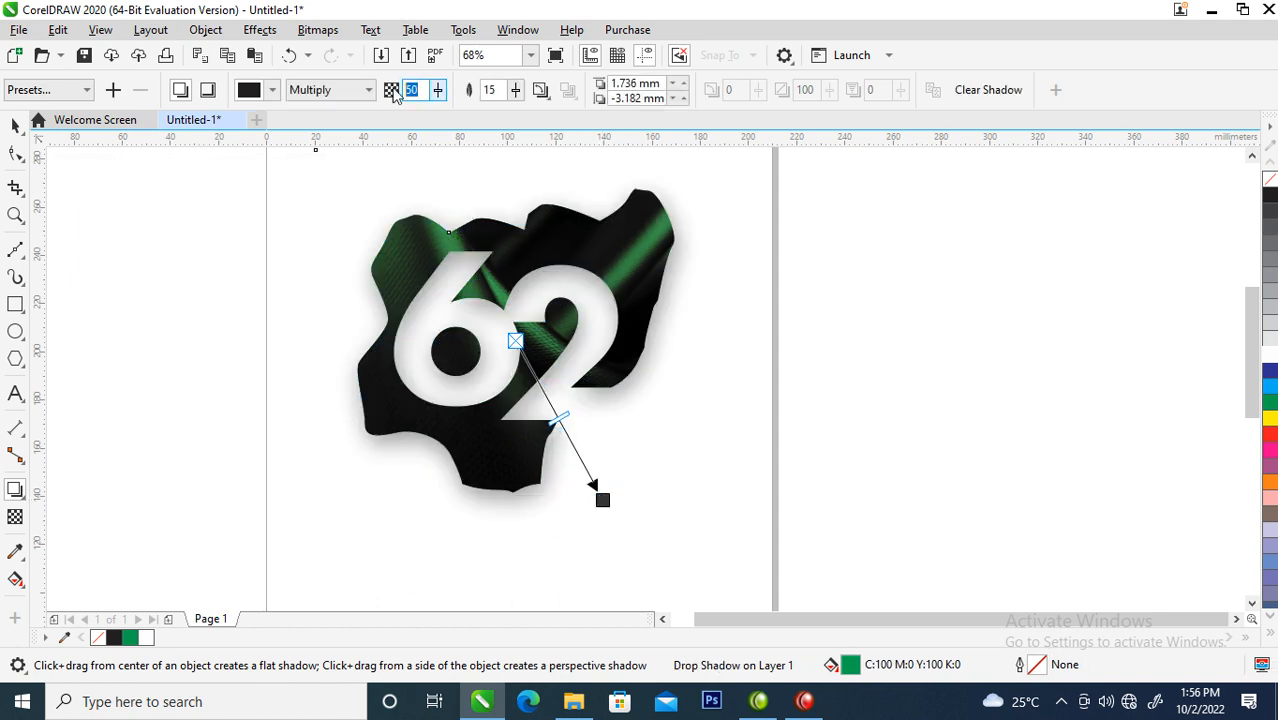
pyautogui.write('90')
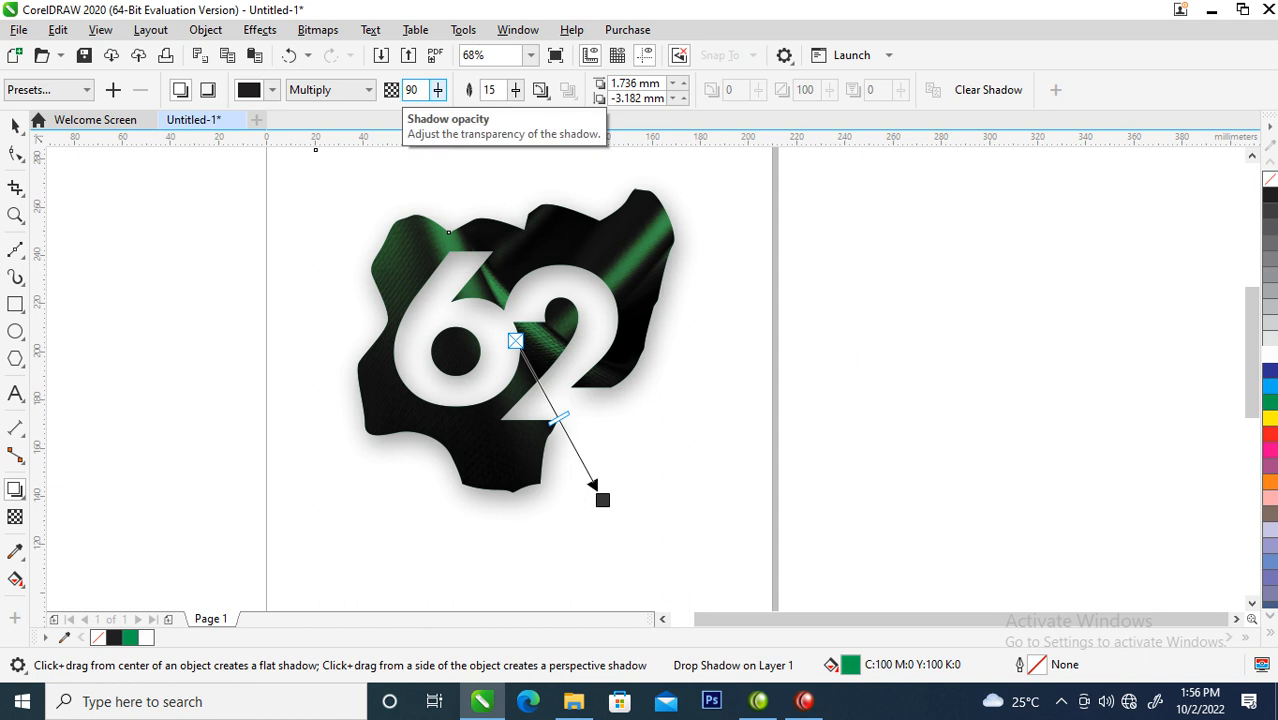
pyautogui.press('Return')
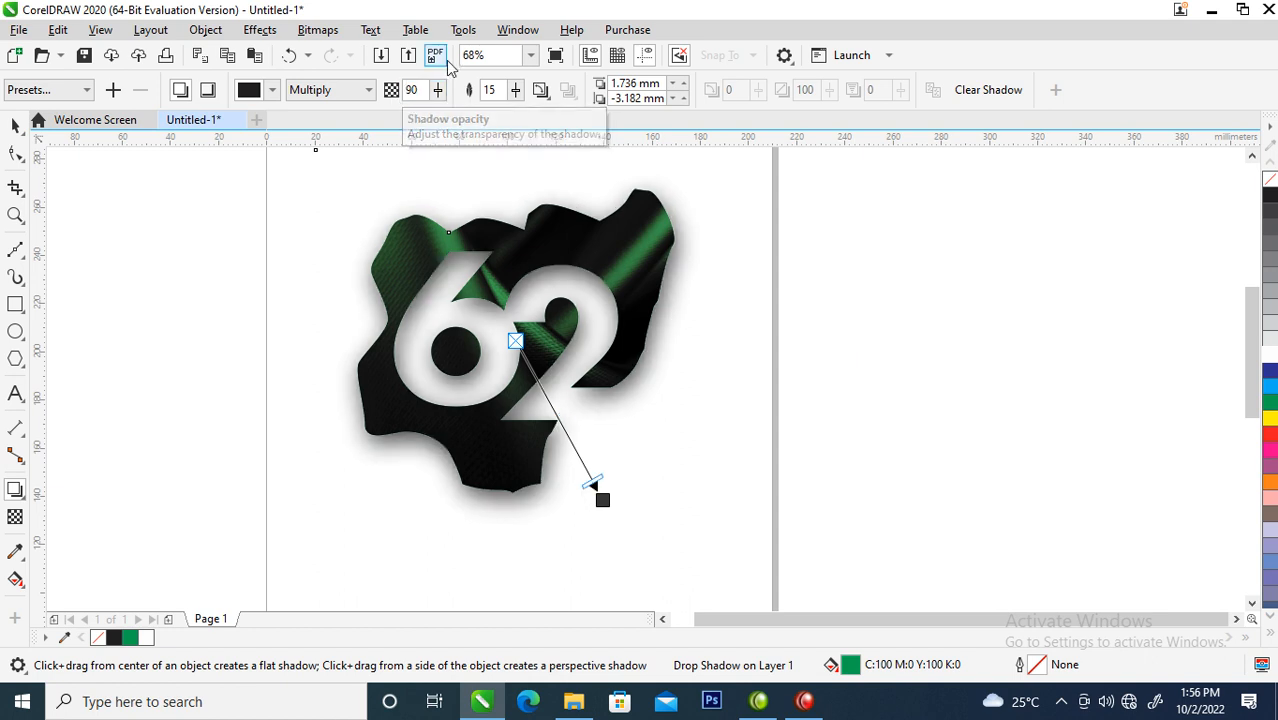
pyautogui.doubleClick(490, 90)
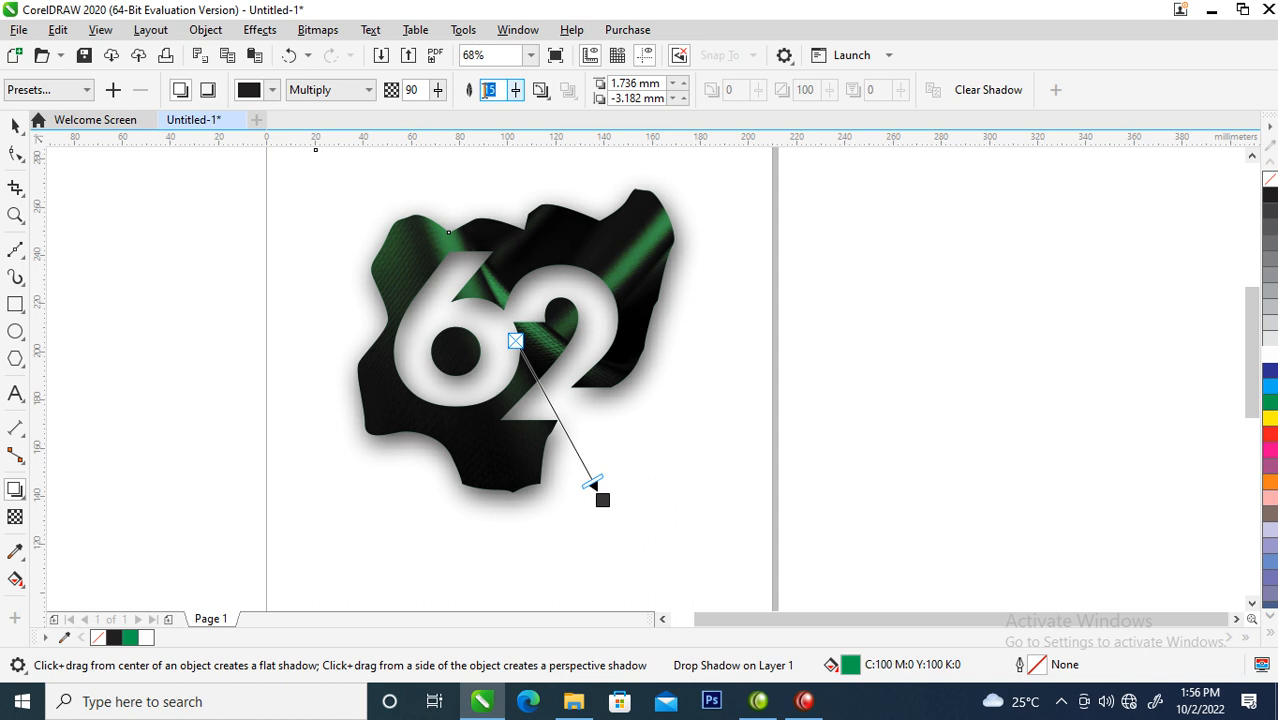
pyautogui.write('5')
pyautogui.press('Return')
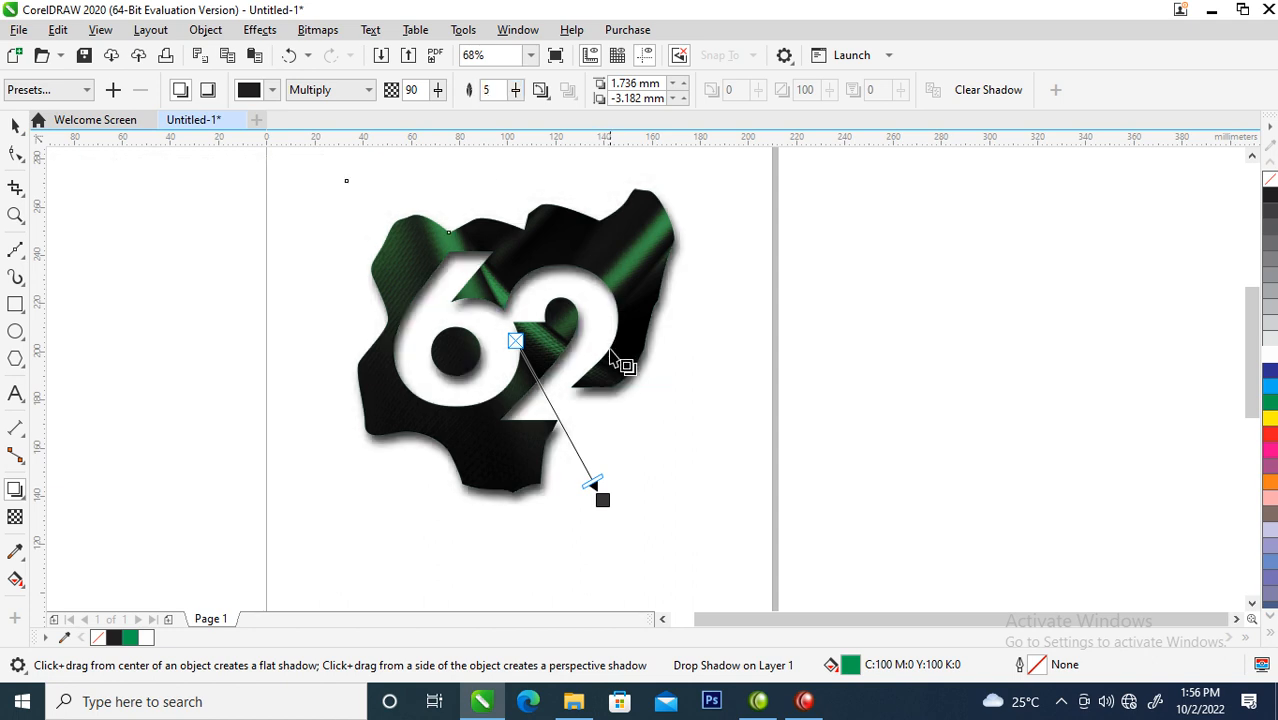
# - Break the drop shadow apart from the map and group the two objects
pyautogui.click(205, 29)
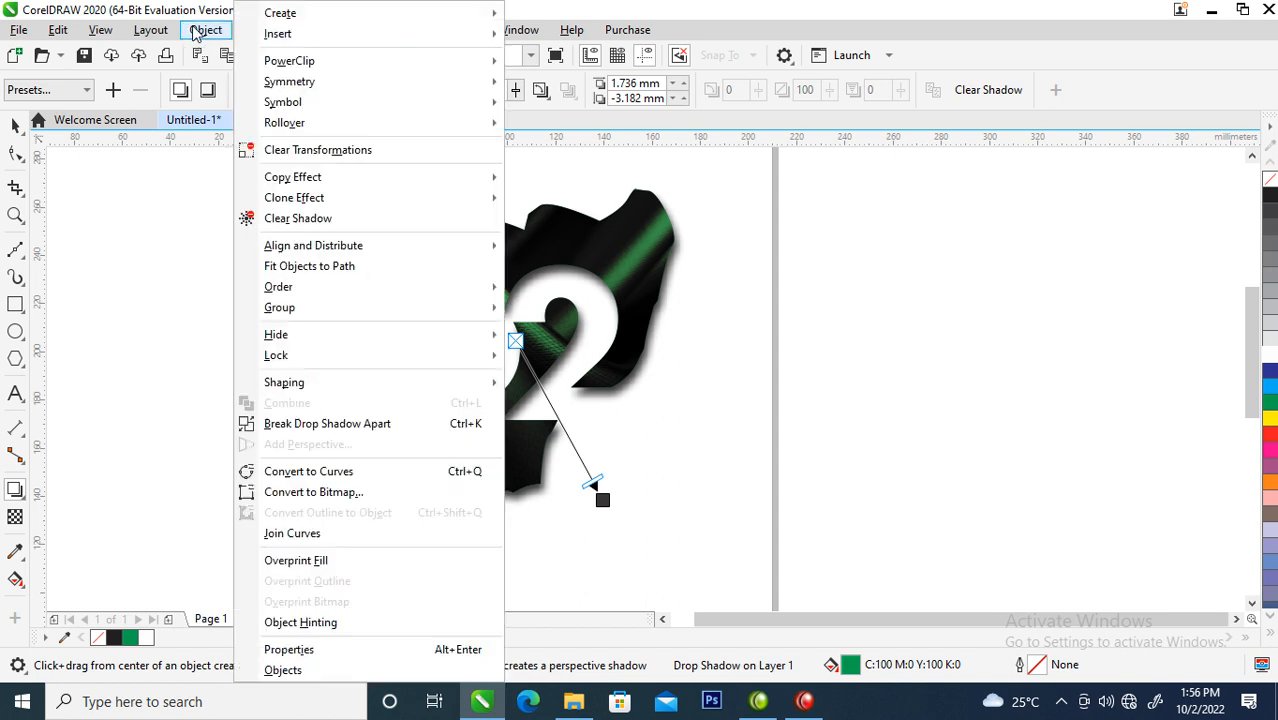
pyautogui.click(310, 423)
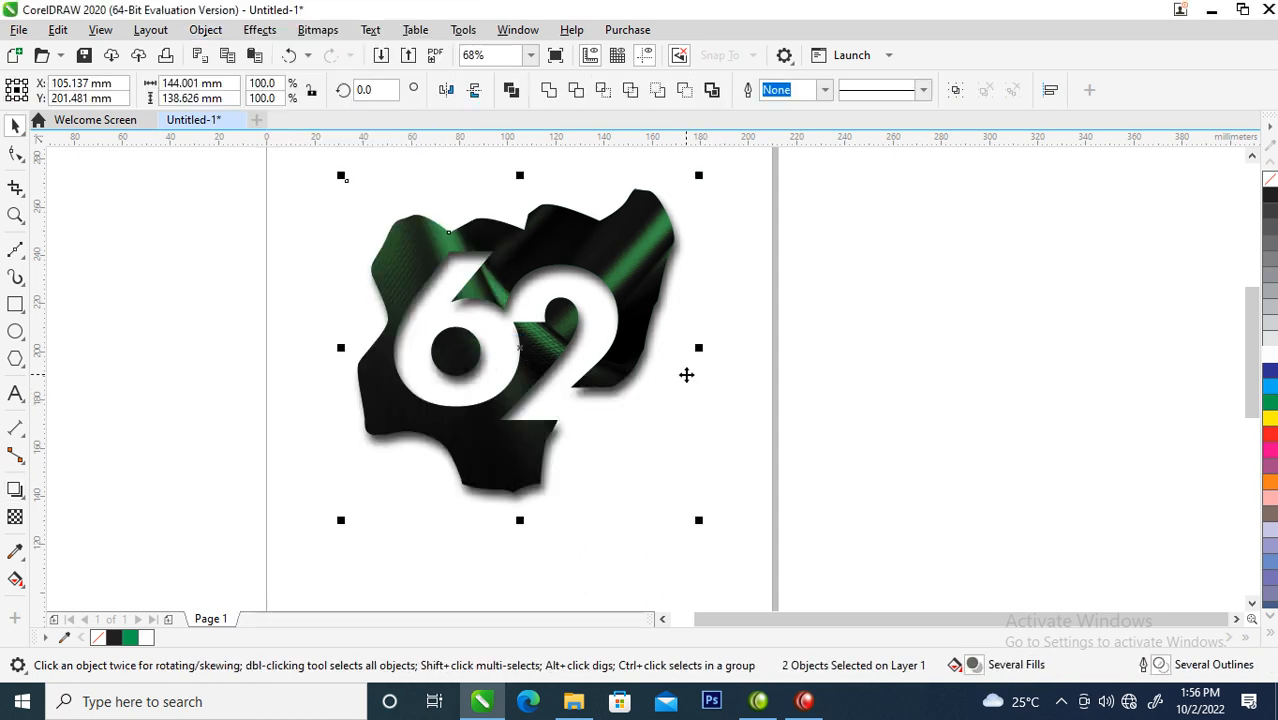
pyautogui.hotkey('ctrl', 'g')
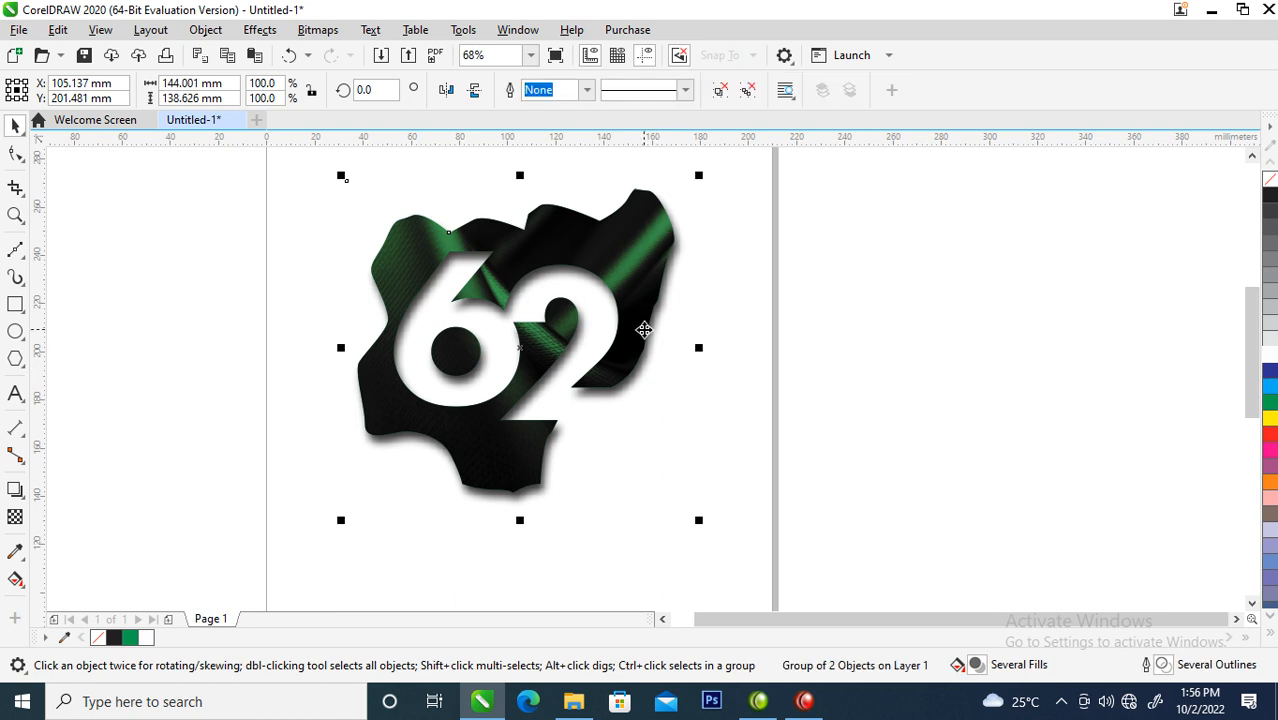
# - Move the grouped map with its shadow about 10 mm up the page
pyautogui.scroll(-2, 644, 325)
pyautogui.moveTo(644, 322); pyautogui.dragTo(642, 311)
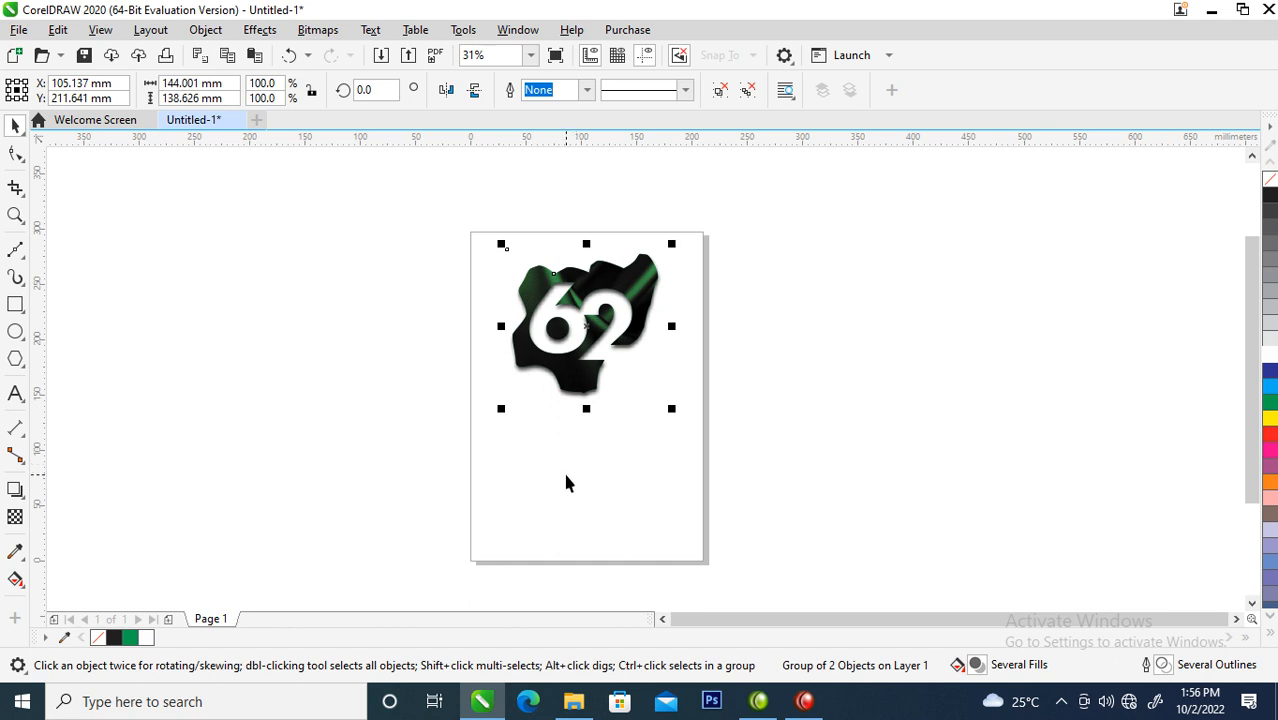
# - Add artistic text below the map reading HAPPY, INDE, PEN, CE and DAY on five separate lines
pyautogui.click(15, 393)
pyautogui.click(527, 452)
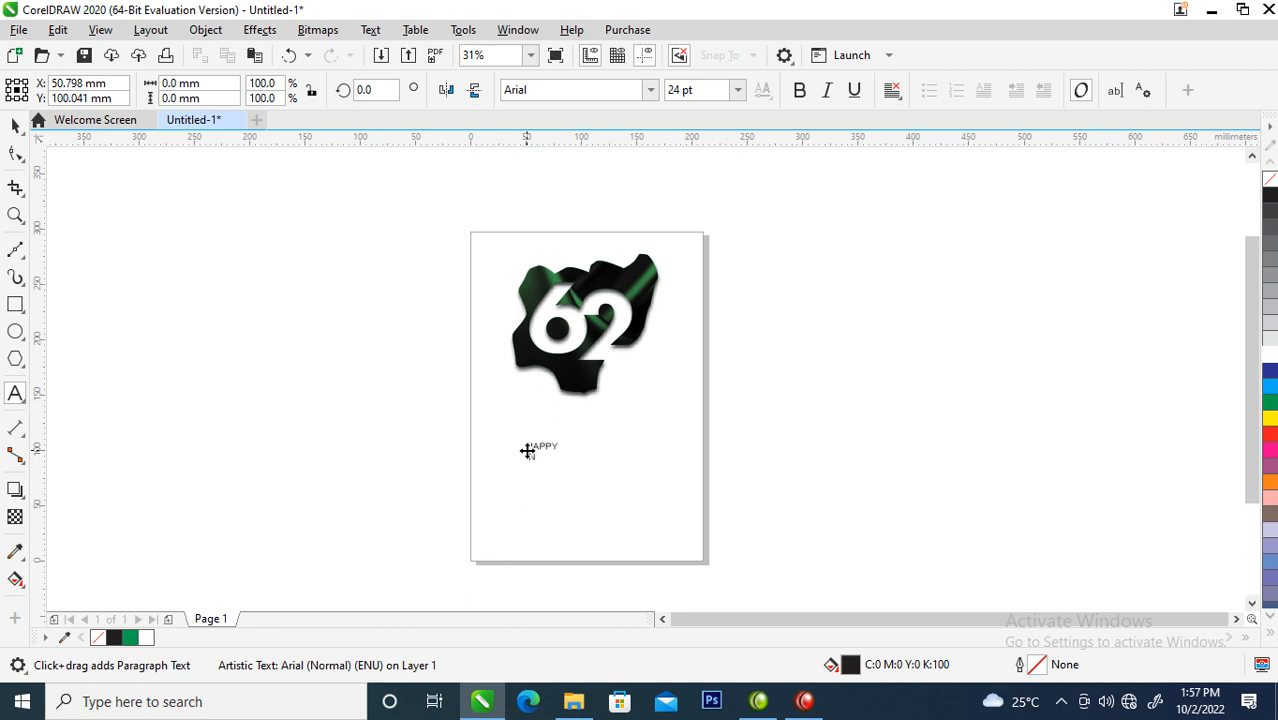
pyautogui.click(528, 451)
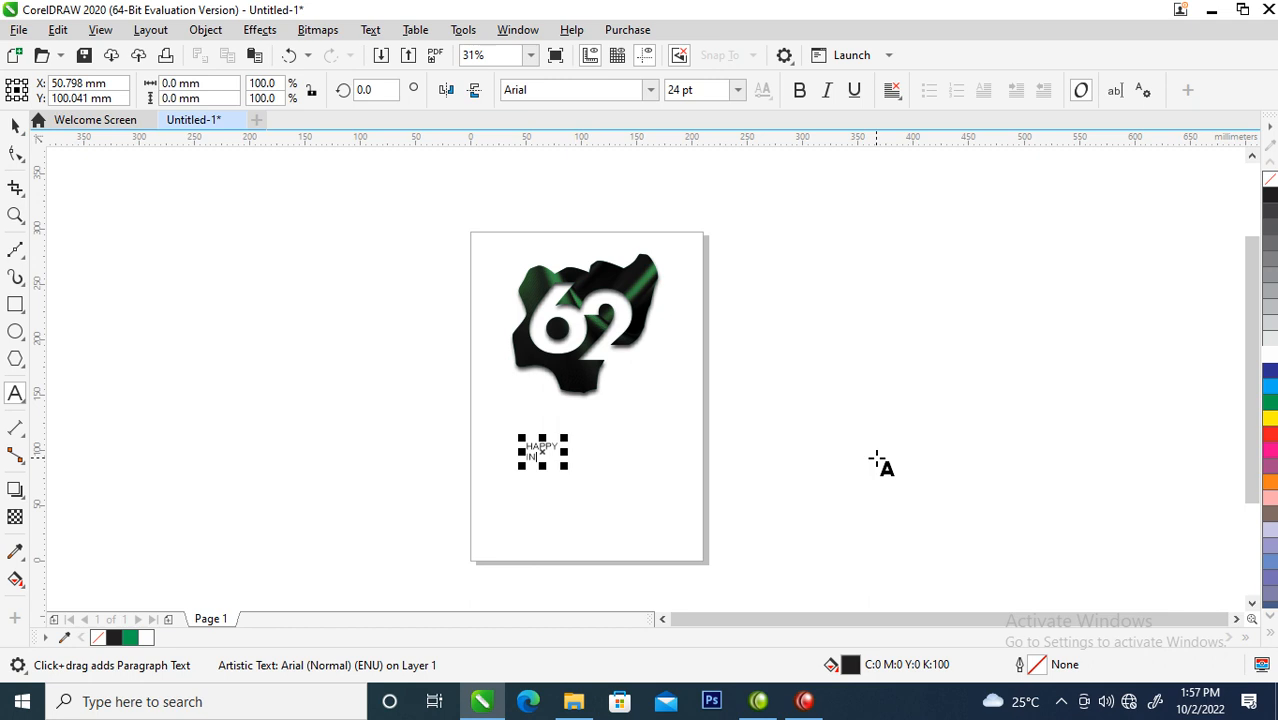
pyautogui.write('D')
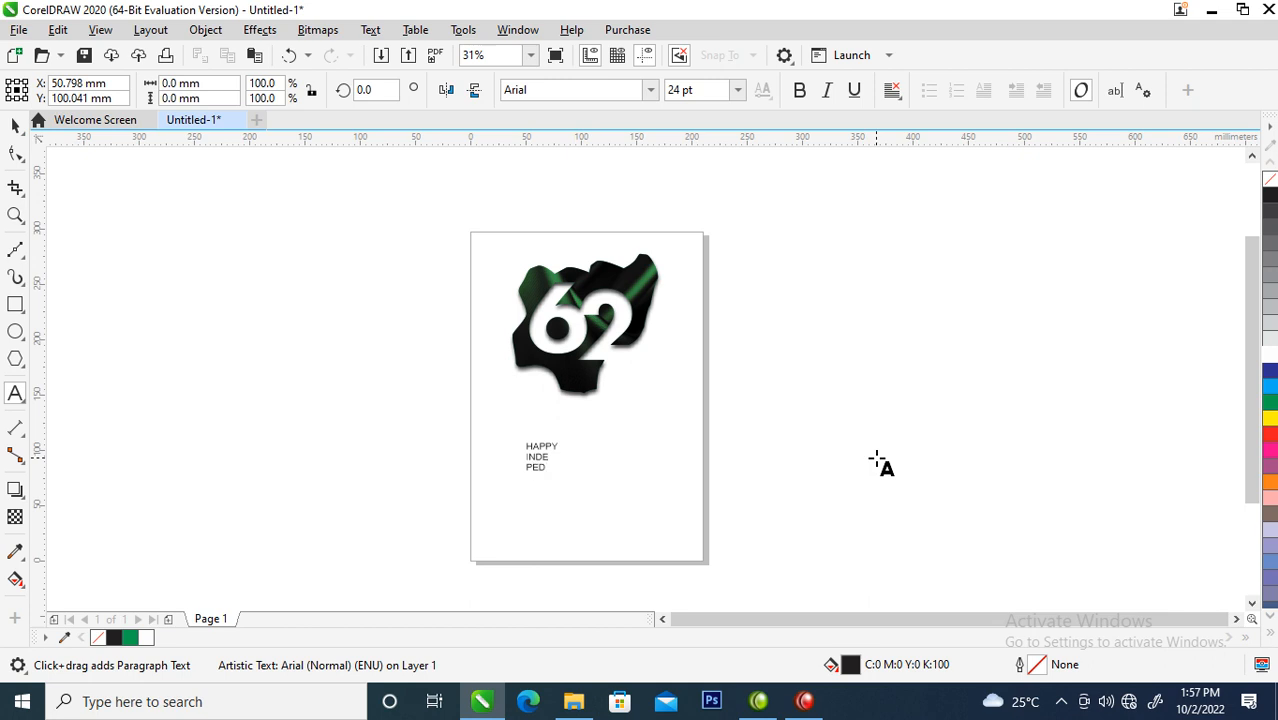
pyautogui.press('BackSpace')
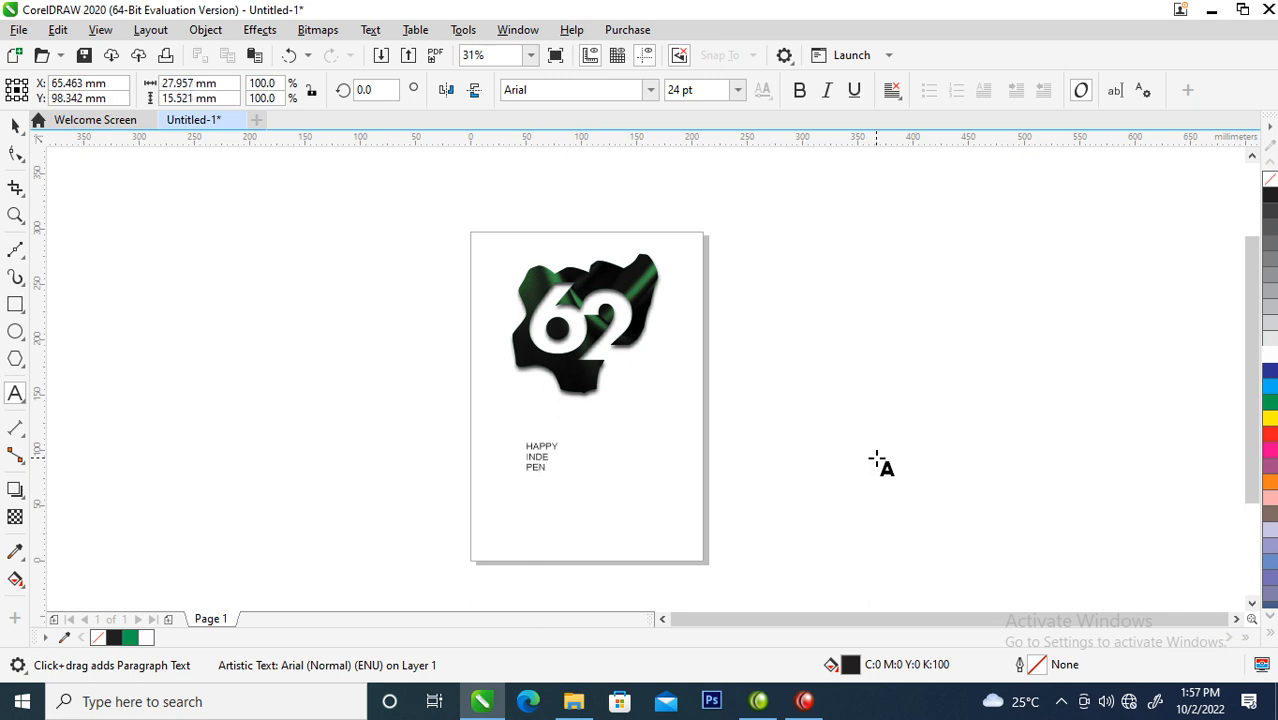
pyautogui.write('NC')
pyautogui.hotkey('ctrl', 'space')
# - Move the five-line text up and right beneath the map and set its font to FuturaTEE
pyautogui.press('z')
pyautogui.moveTo(439, 317); pyautogui.dragTo(719, 536)
pyautogui.press('space')
pyautogui.moveTo(576, 400); pyautogui.dragTo(635, 329)
pyautogui.click(648, 92)
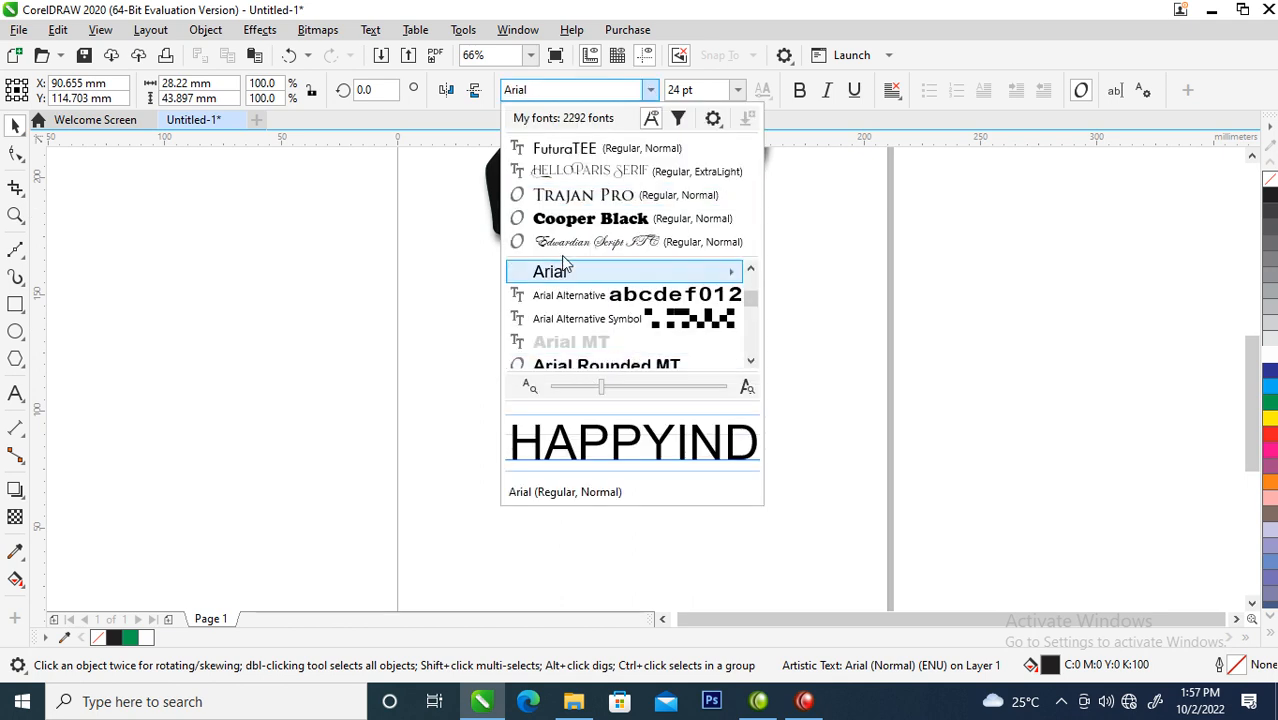
pyautogui.press('Escape')
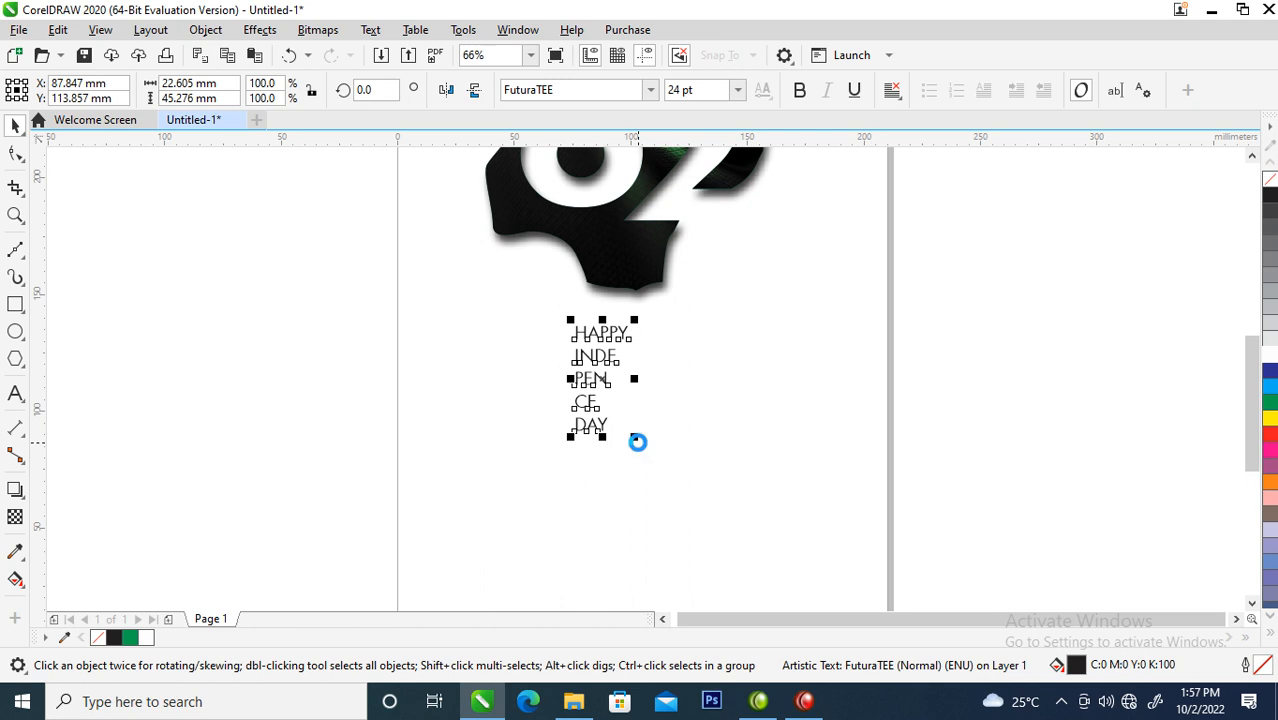
# - Break the text apart into separate lines and make INDE, PEN and CE bold
pyautogui.press('z')
pyautogui.moveTo(545, 305); pyautogui.dragTo(751, 518)
pyautogui.press('Escape')
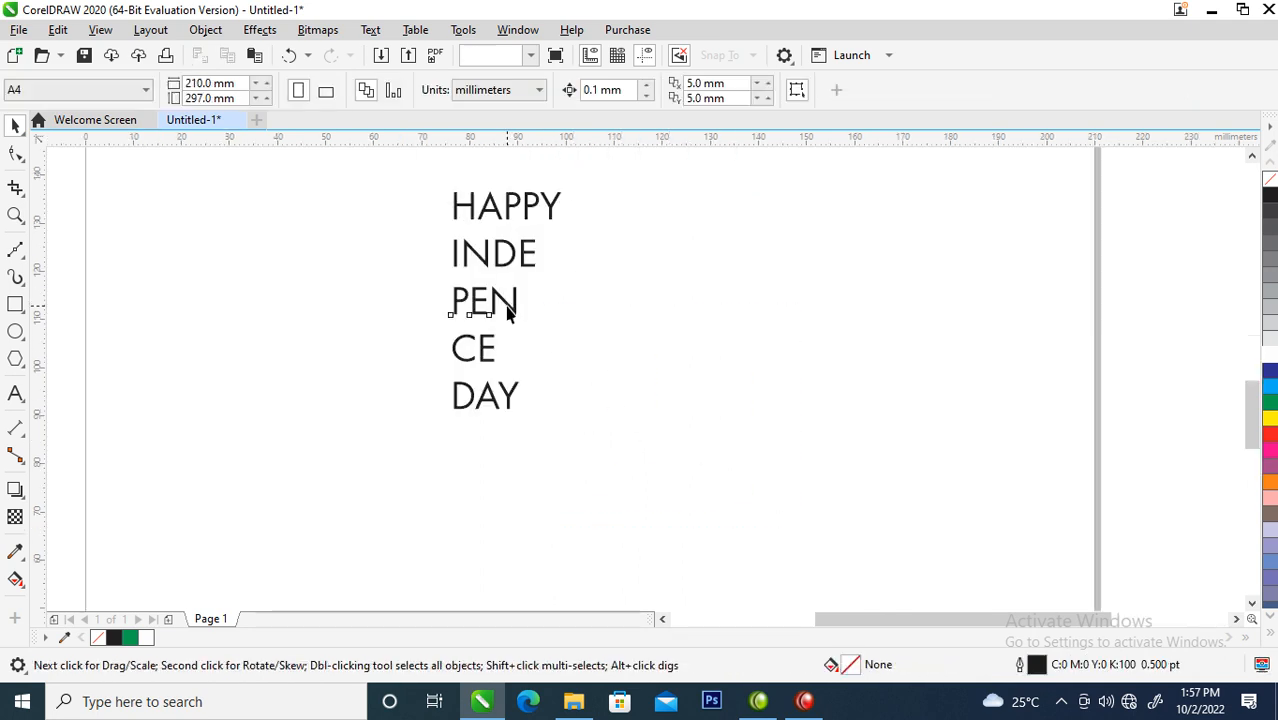
pyautogui.click(508, 312)
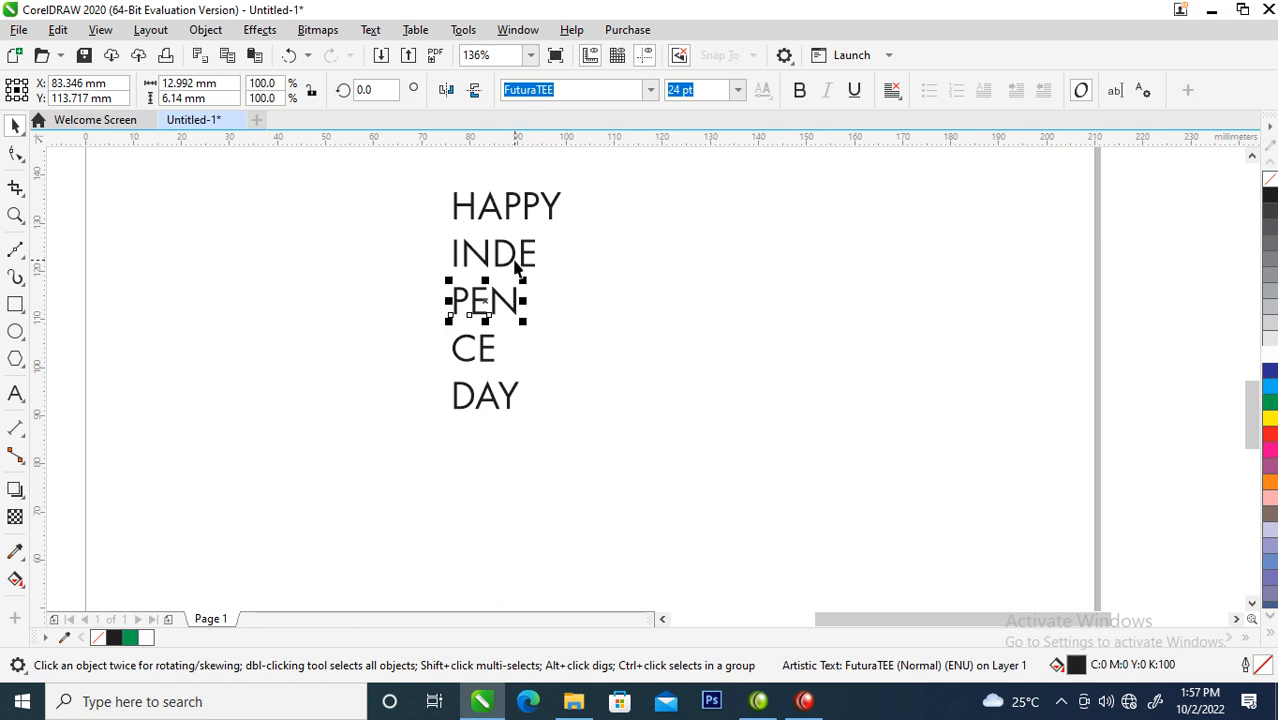
pyautogui.keyDown('shift'); pyautogui.click(515, 258); pyautogui.keyUp('shift')
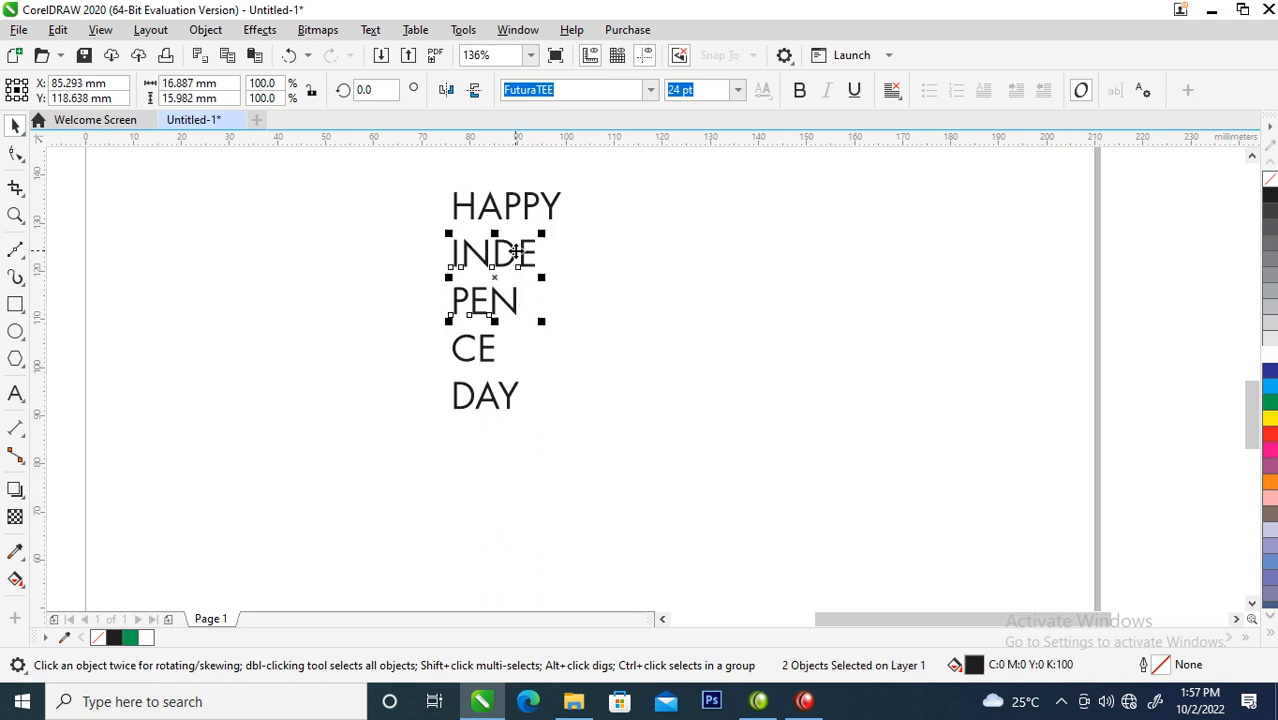
pyautogui.keyDown('shift'); pyautogui.click(484, 355); pyautogui.keyUp('shift')
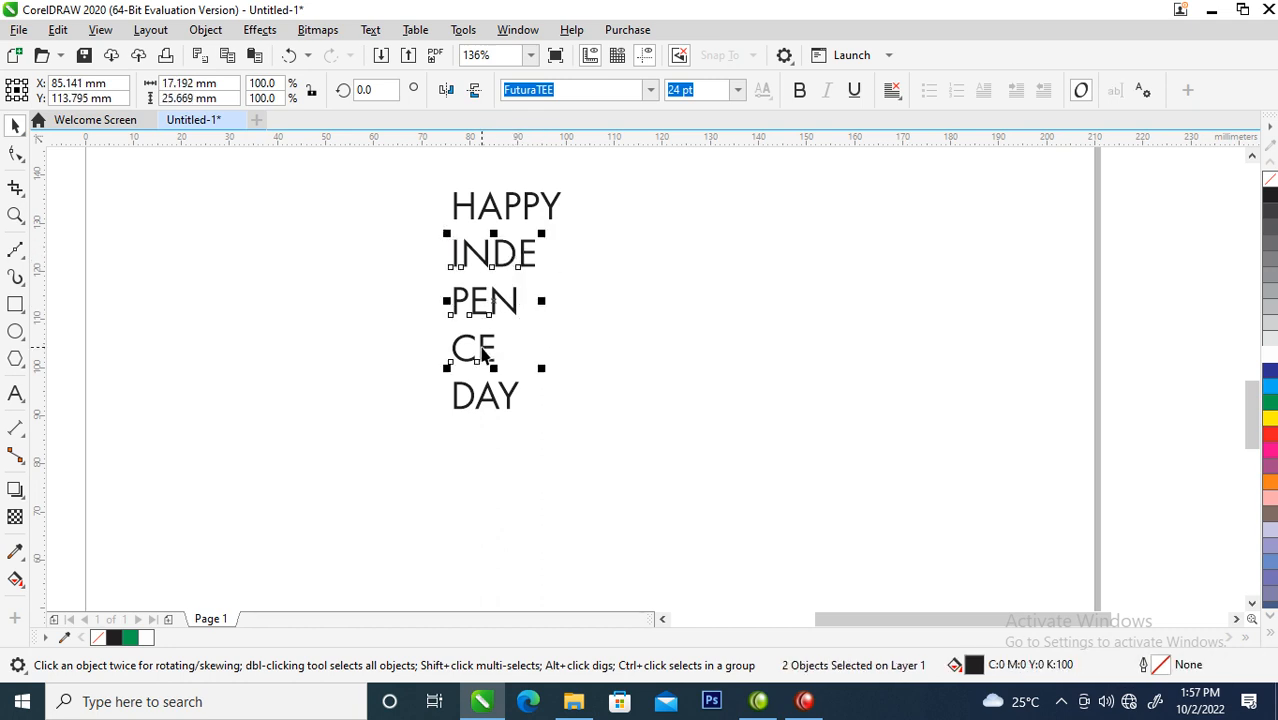
pyautogui.click(800, 91)
# - Move the PEN and CE lines up to stack them closely beneath INDE
pyautogui.click(564, 295)
pyautogui.moveTo(500, 350); pyautogui.dragTo(490, 336)
pyautogui.keyDown('shift'); pyautogui.click(524, 294); pyautogui.keyUp('shift')
pyautogui.moveTo(523, 295); pyautogui.dragTo(521, 305)
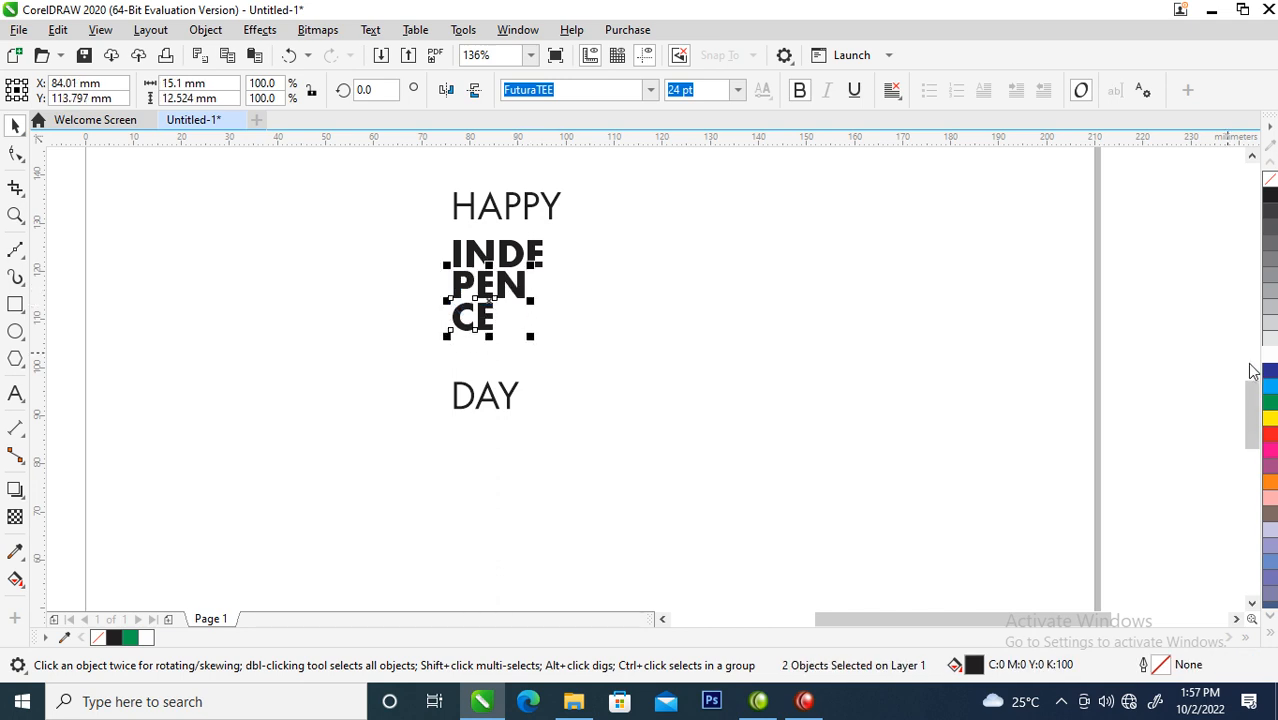
# - Fill the INDE, PEN and CE lines with green (C:100 M:0 Y:100 K:0)
pyautogui.keyDown('shift'); pyautogui.click(524, 258); pyautogui.keyUp('shift')
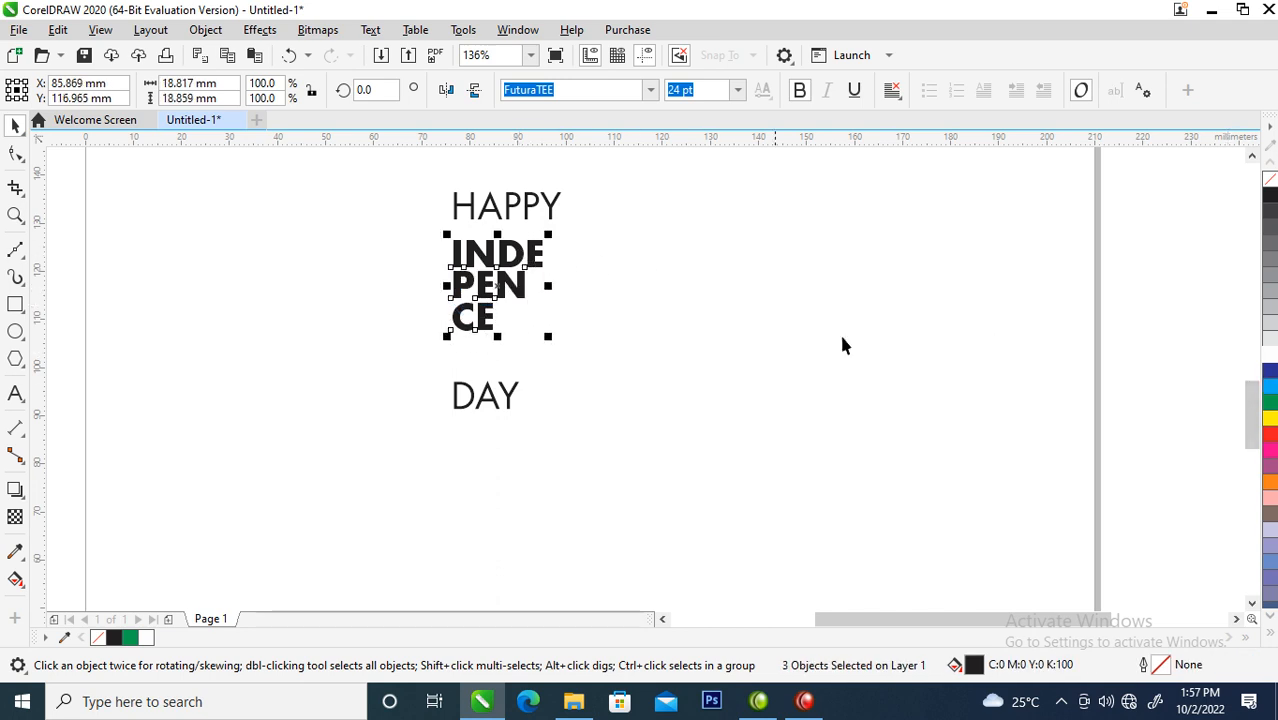
pyautogui.click(1270, 402)
pyautogui.press('z')
pyautogui.moveTo(365, 193); pyautogui.dragTo(785, 470)
pyautogui.click(671, 247)
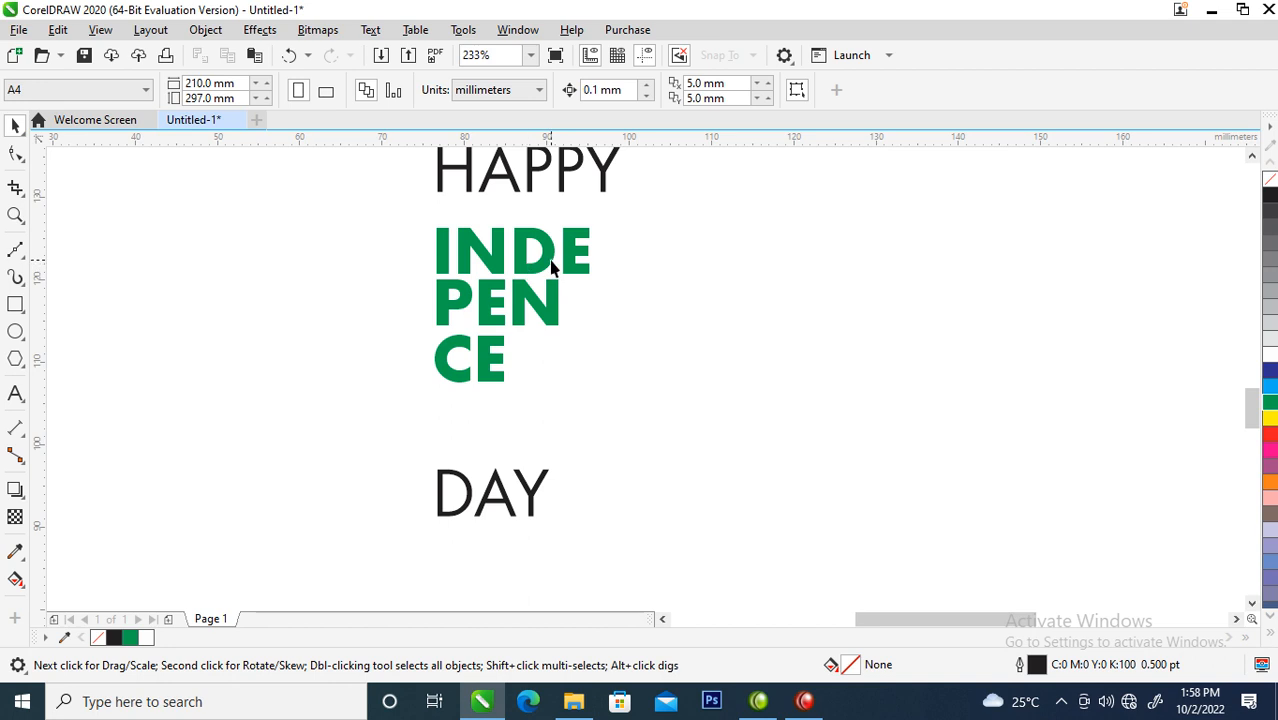
# - Insert DEN before CE in the third green line so it reads DENCE
pyautogui.doubleClick(558, 312)
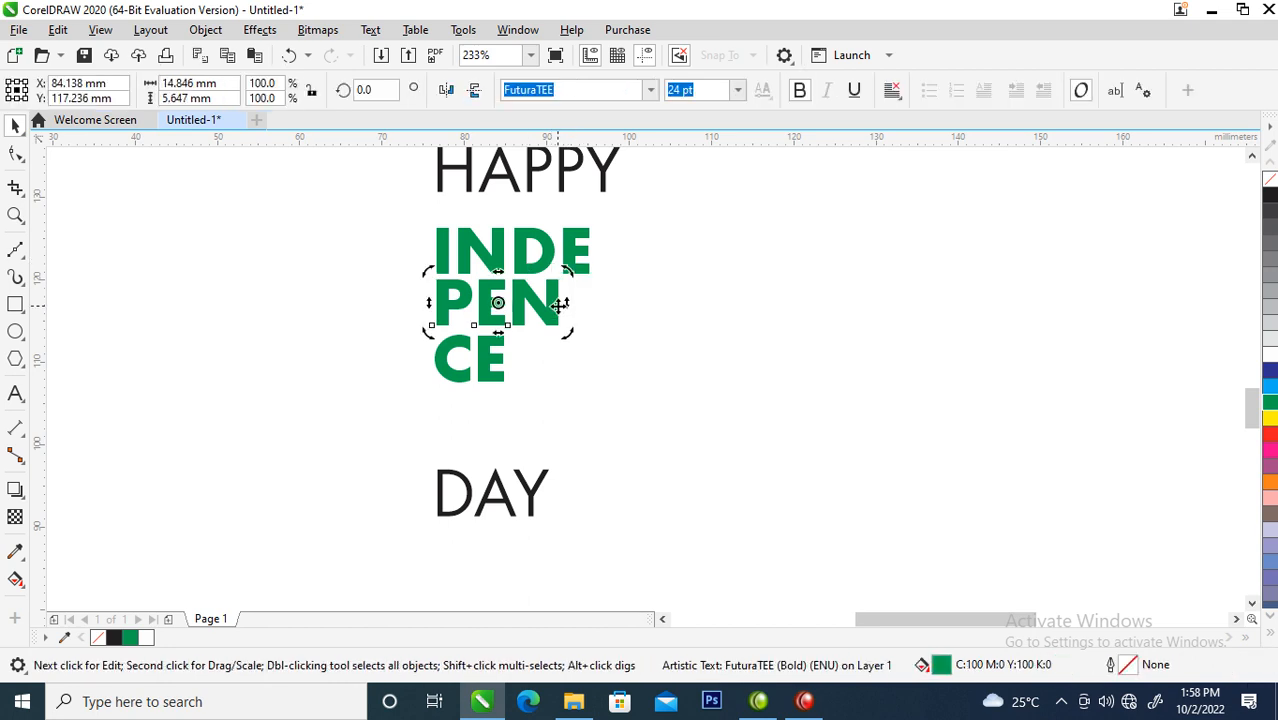
pyautogui.click(436, 360)
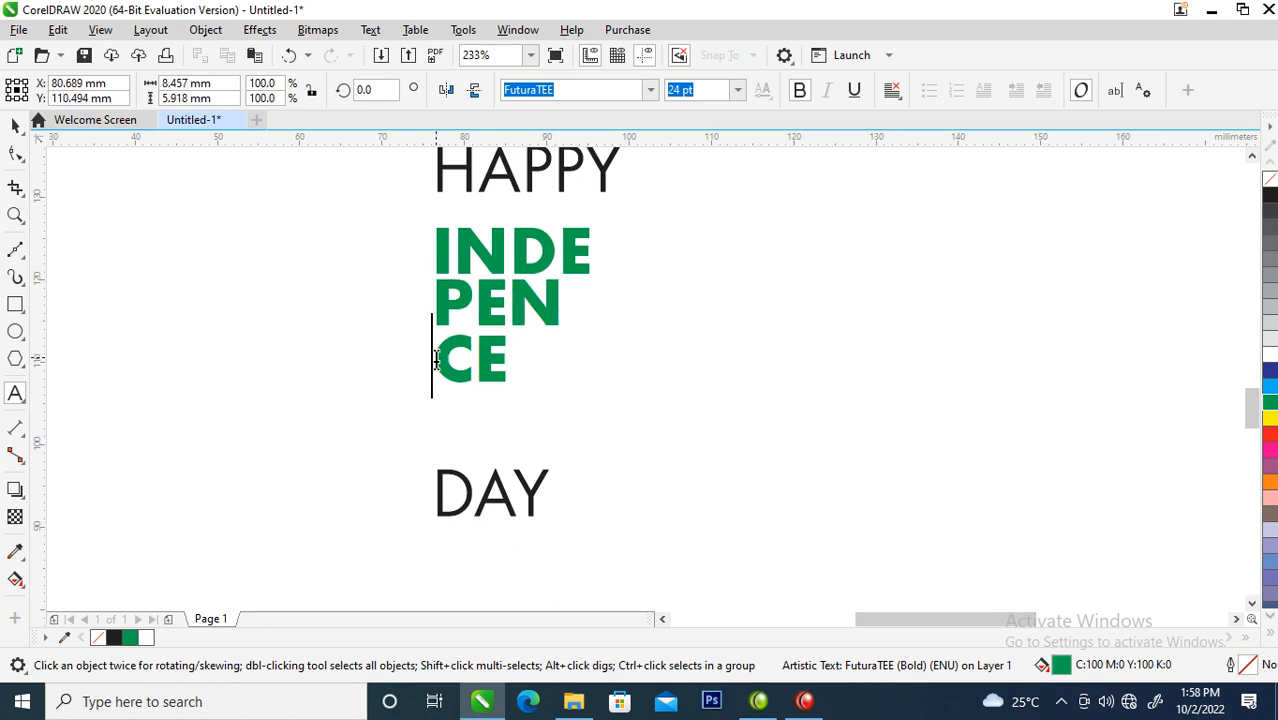
pyautogui.write('DE')
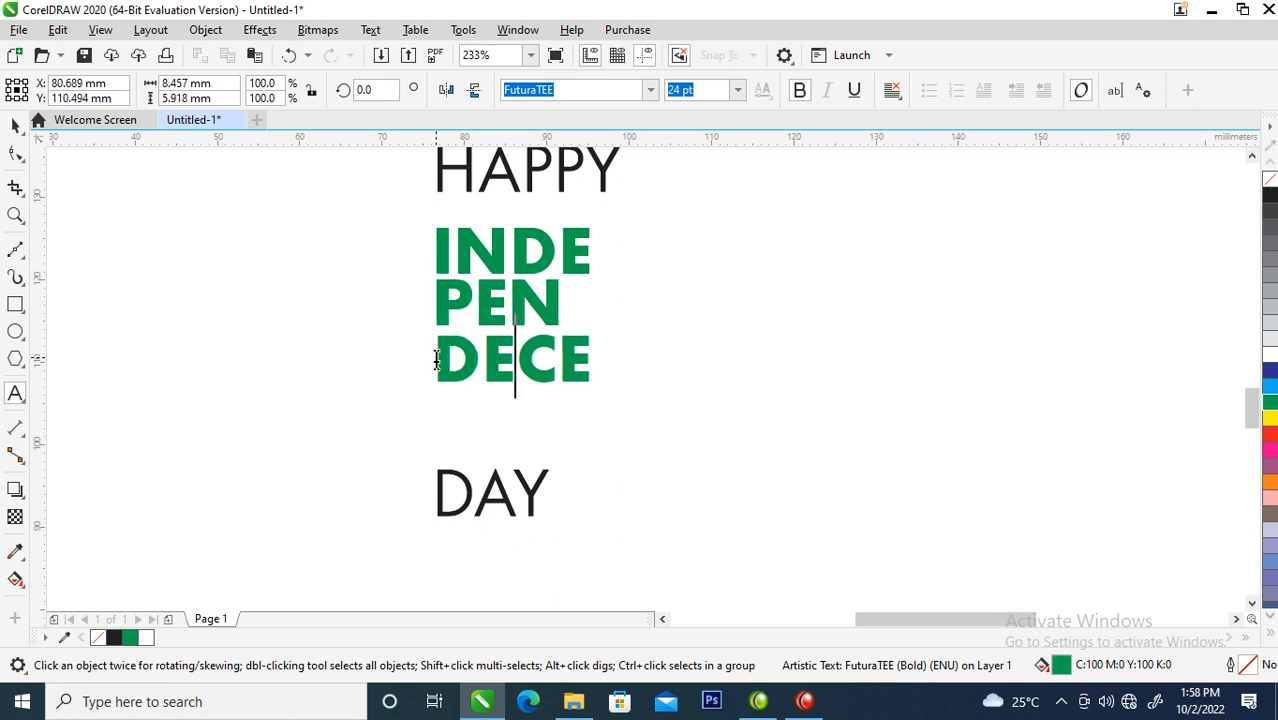
pyautogui.write('N')
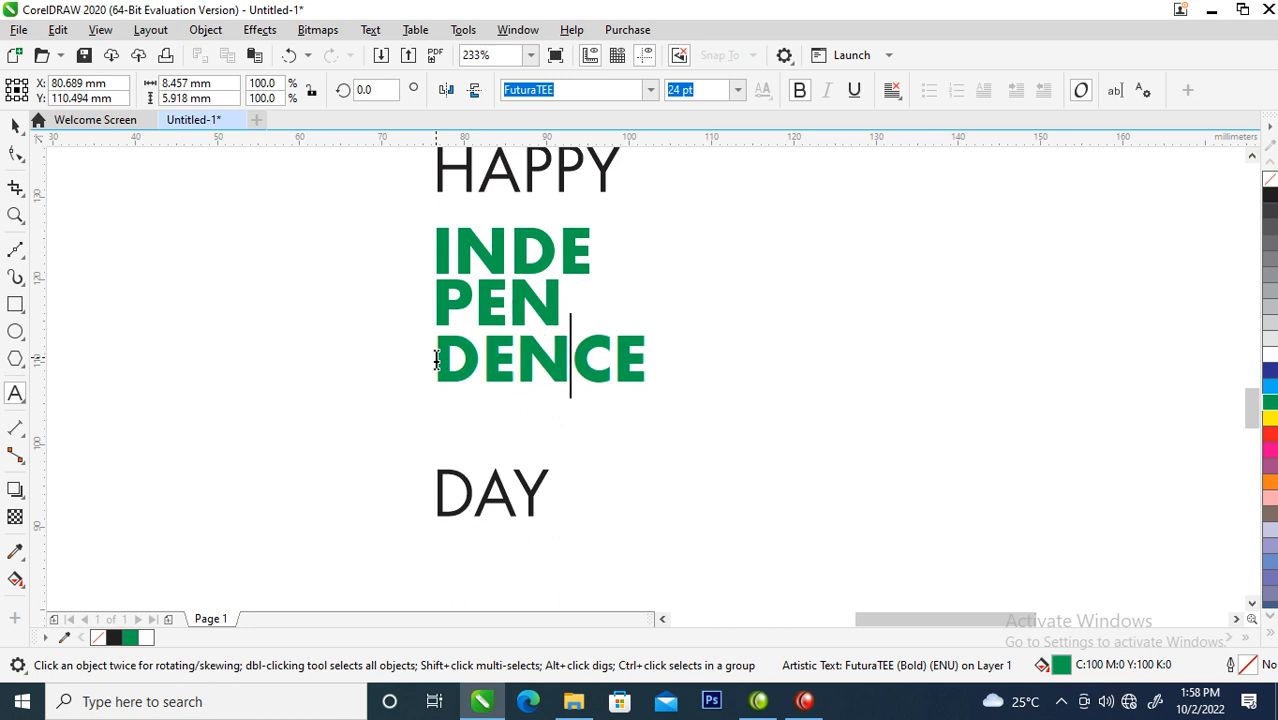
pyautogui.press('Escape')
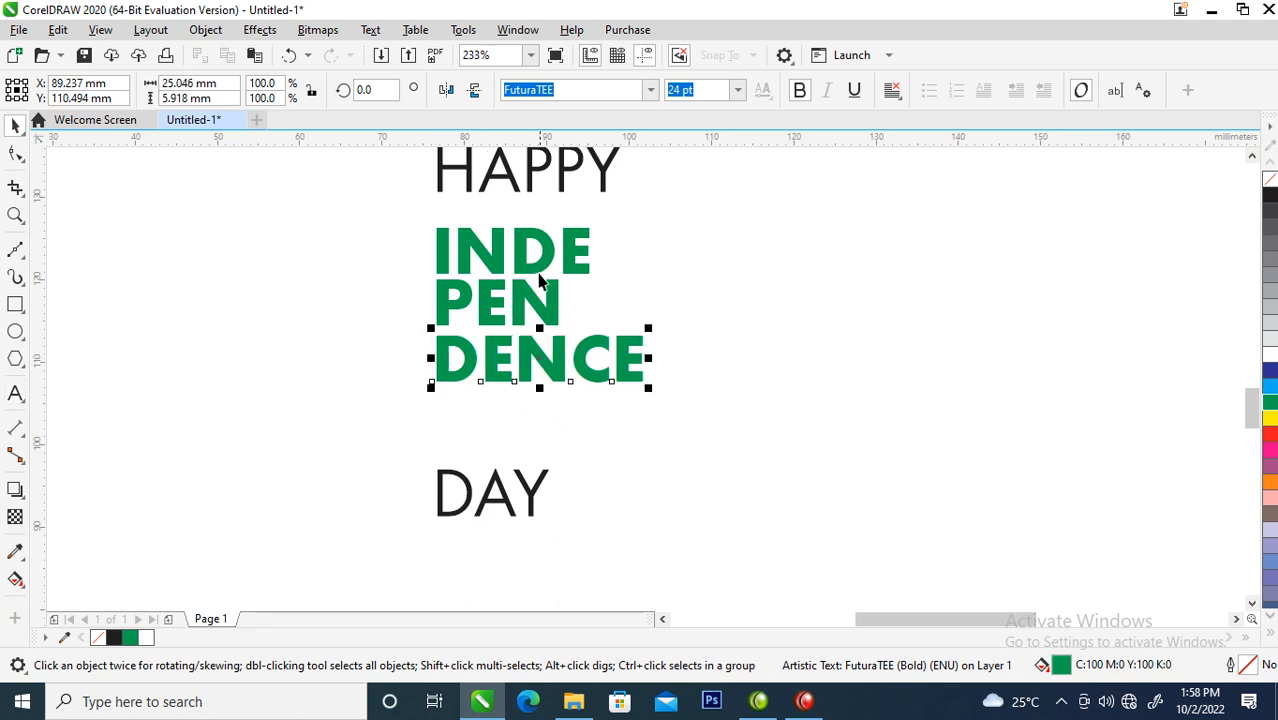
# - Combine the three green lines INDE, PEN and DENCE into the single word INDEPENDENCE
pyautogui.click(531, 217)
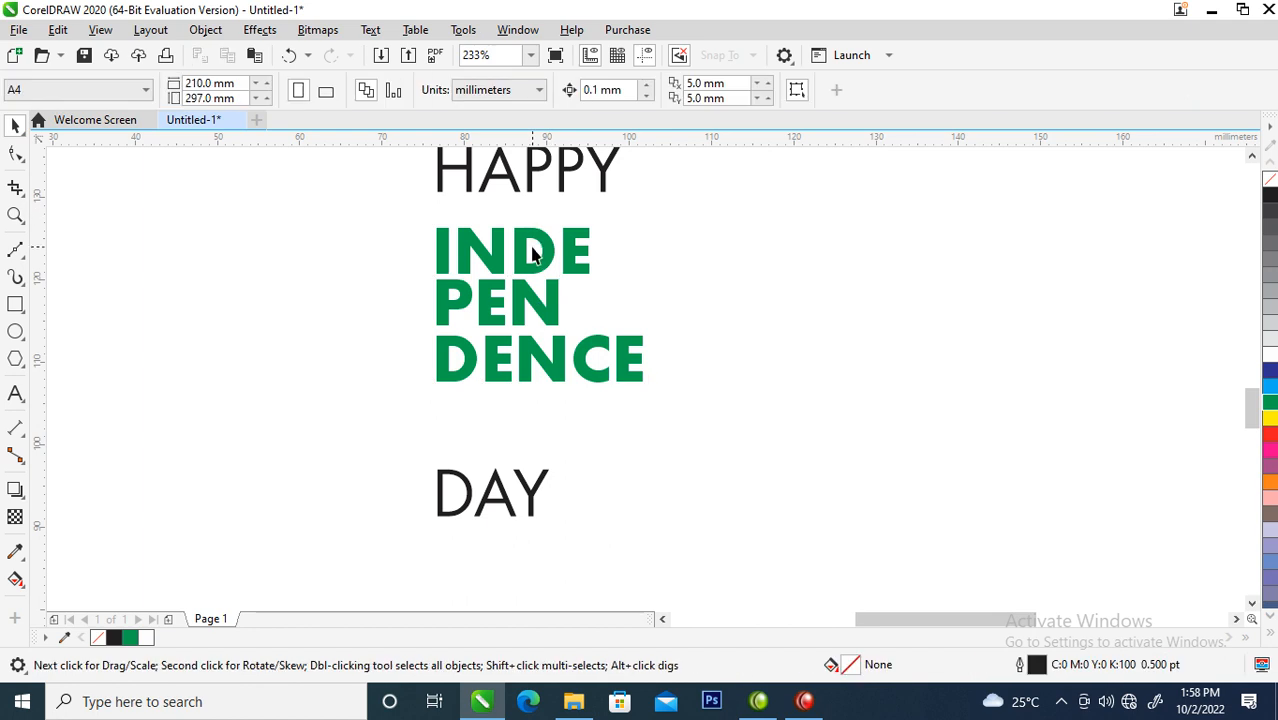
pyautogui.click(536, 250)
pyautogui.keyDown('shift'); pyautogui.click(539, 320); pyautogui.keyUp('shift')
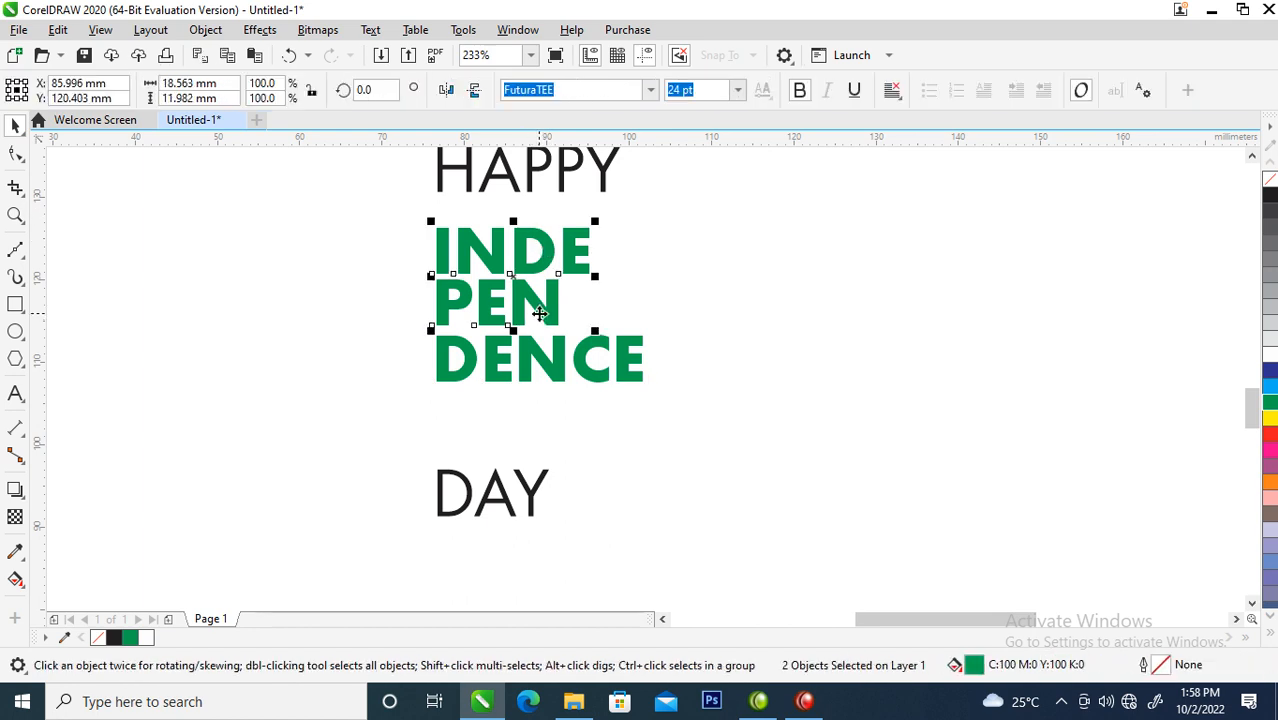
pyautogui.keyDown('shift'); pyautogui.click(538, 365); pyautogui.keyUp('shift')
pyautogui.hotkey('ctrl', 'l')
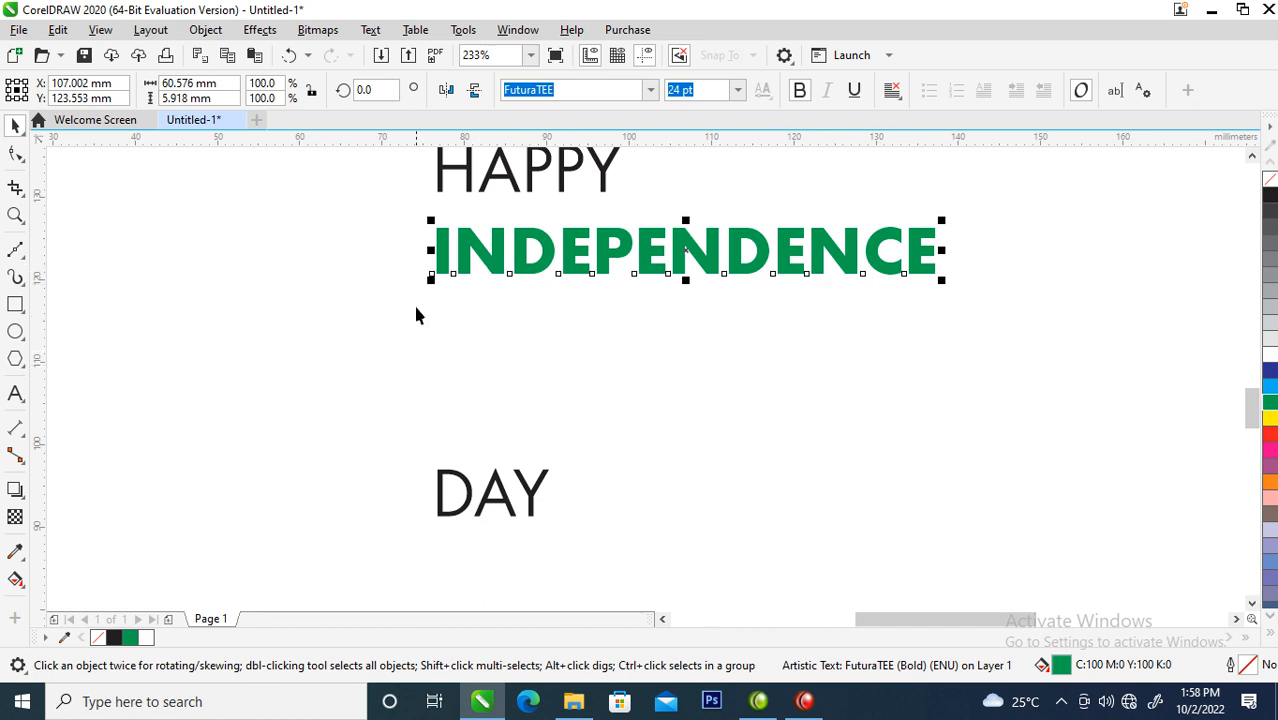
# - Tighten the letter spacing of INDEPENDENCE to a text width of about 53 mm
pyautogui.click(15, 153)
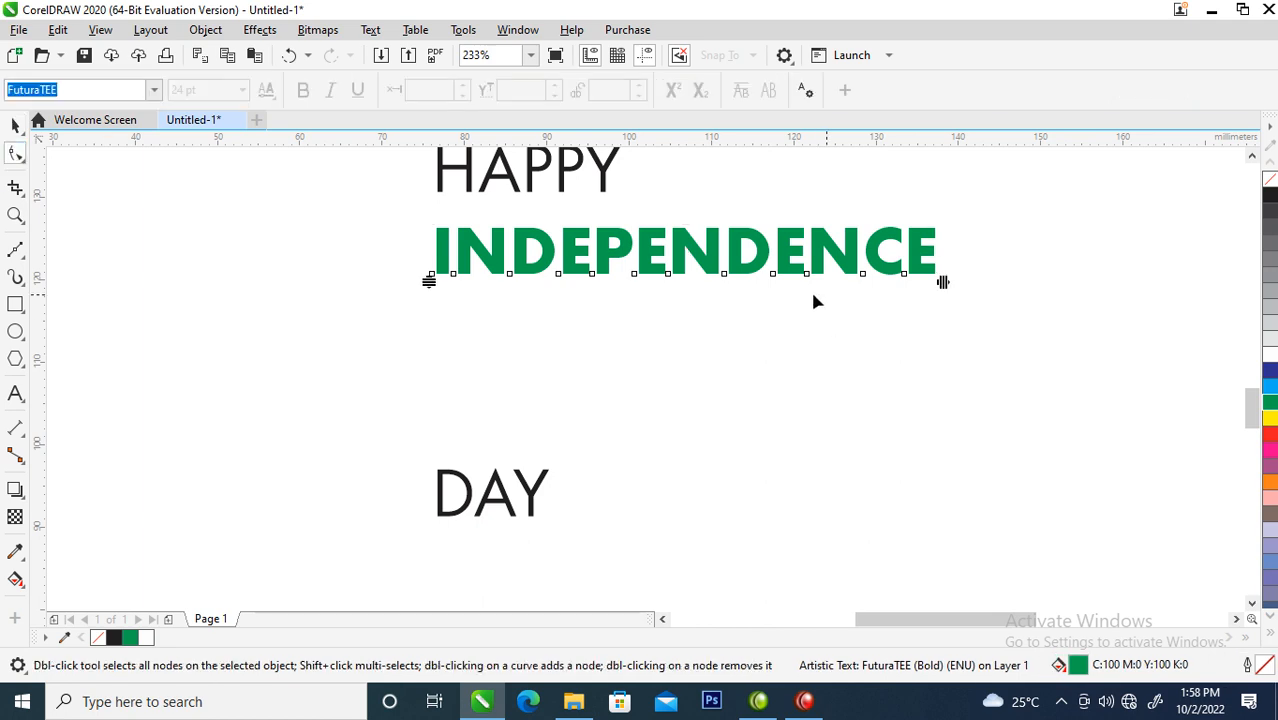
pyautogui.moveTo(942, 282); pyautogui.dragTo(876, 282)
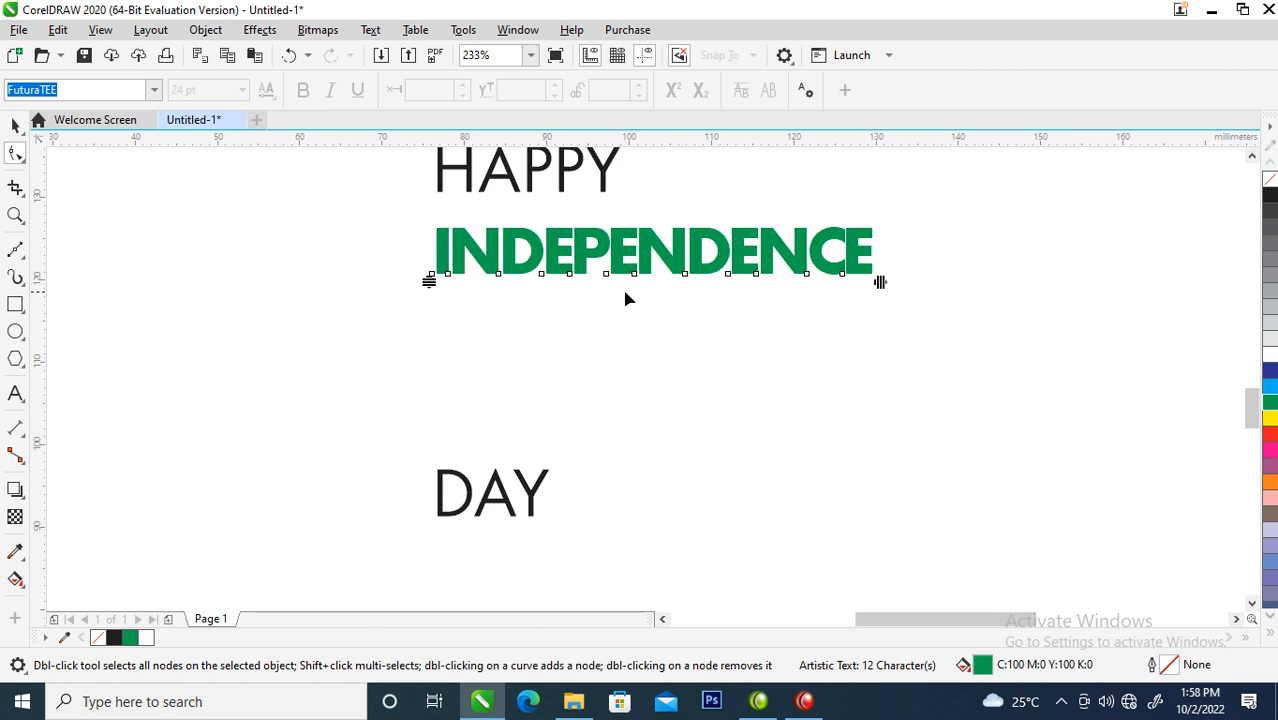
pyautogui.press('F8')
pyautogui.click(546, 252)
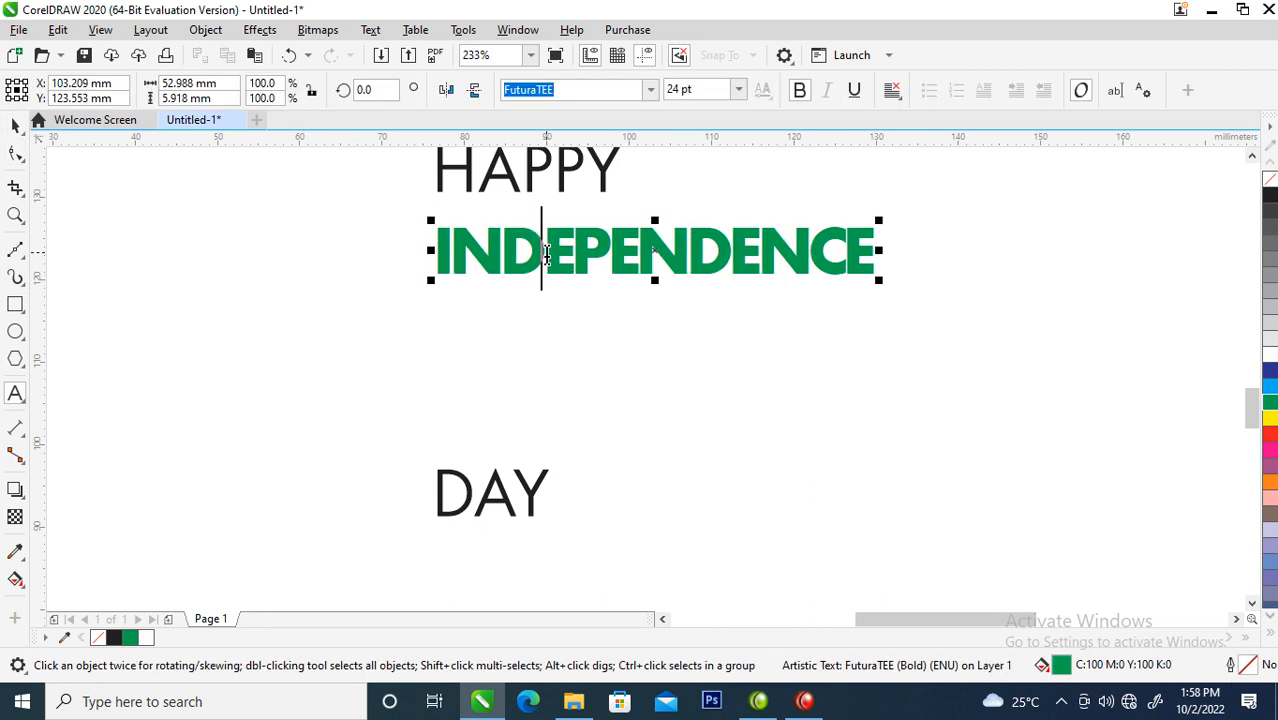
pyautogui.press('Return')
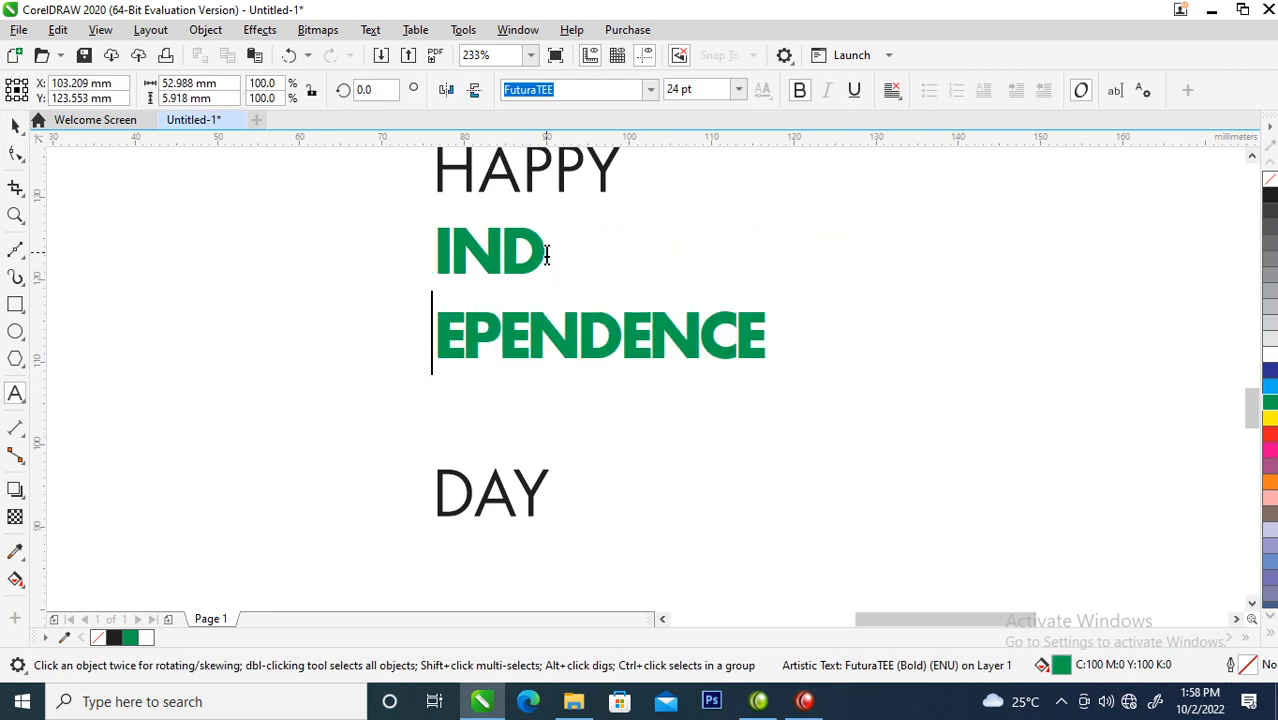
pyautogui.click(516, 332)
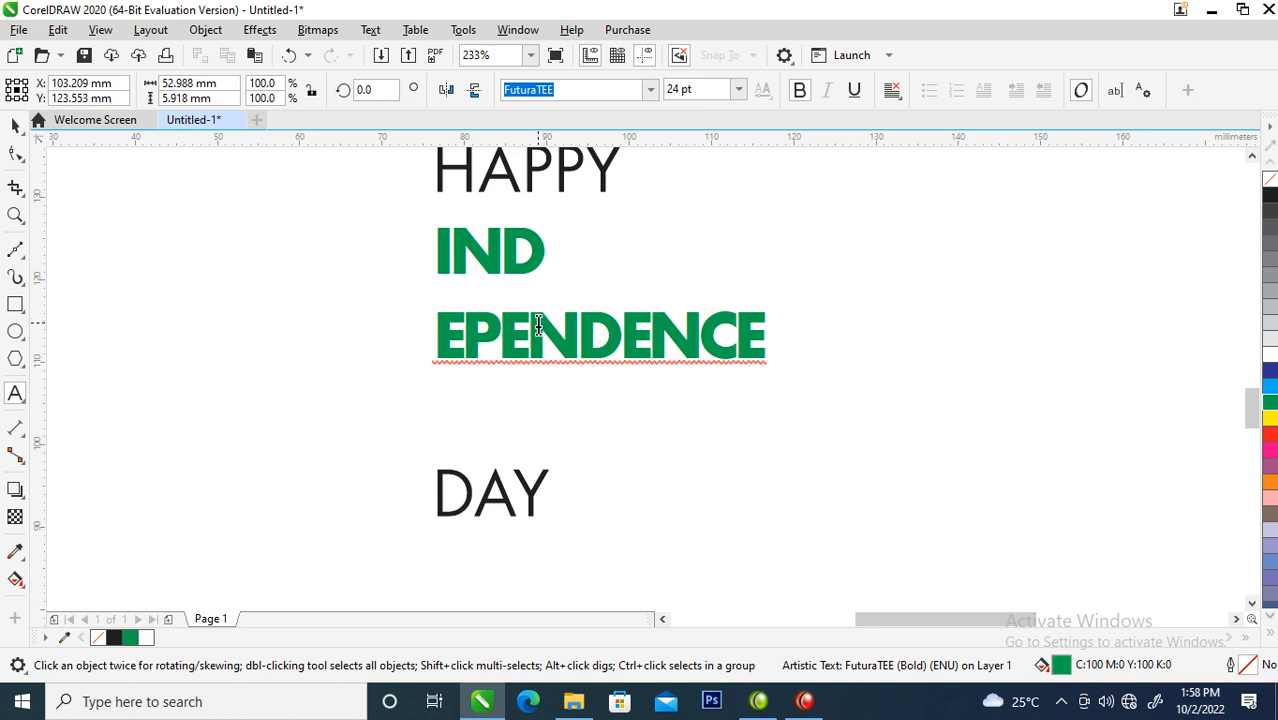
pyautogui.click(454, 347)
pyautogui.click(438, 330)
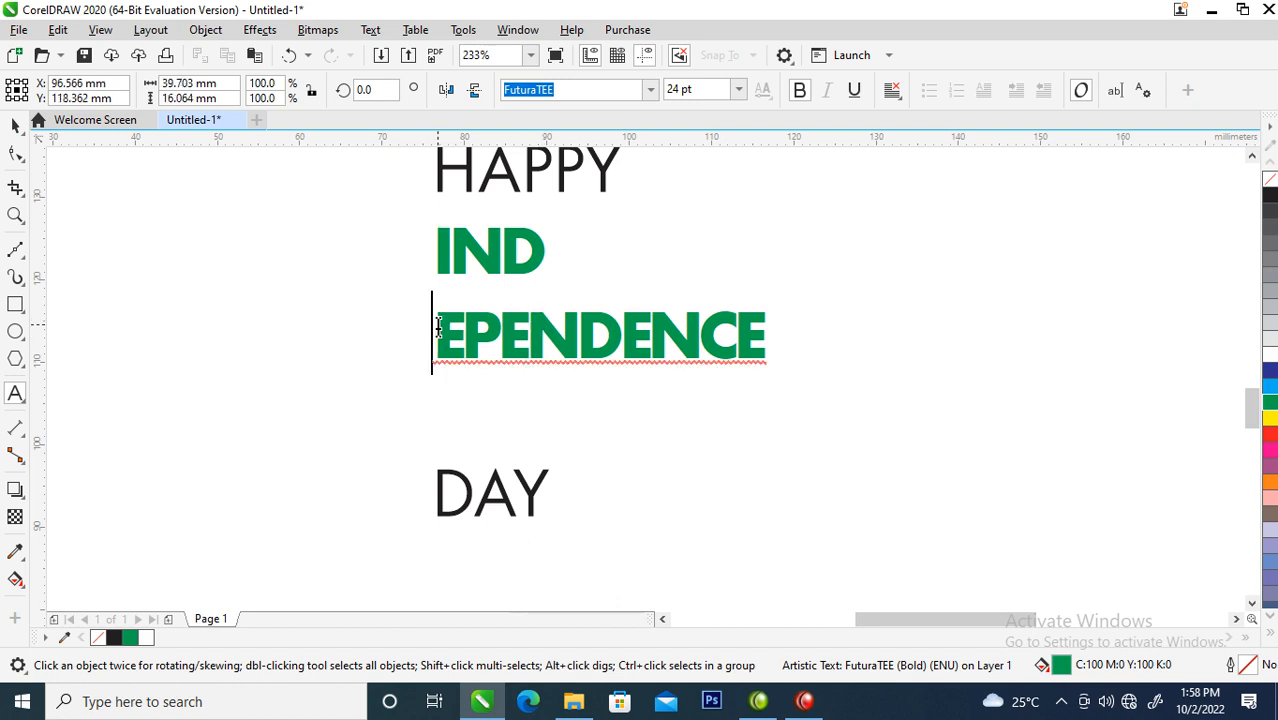
pyautogui.press('BackSpace')
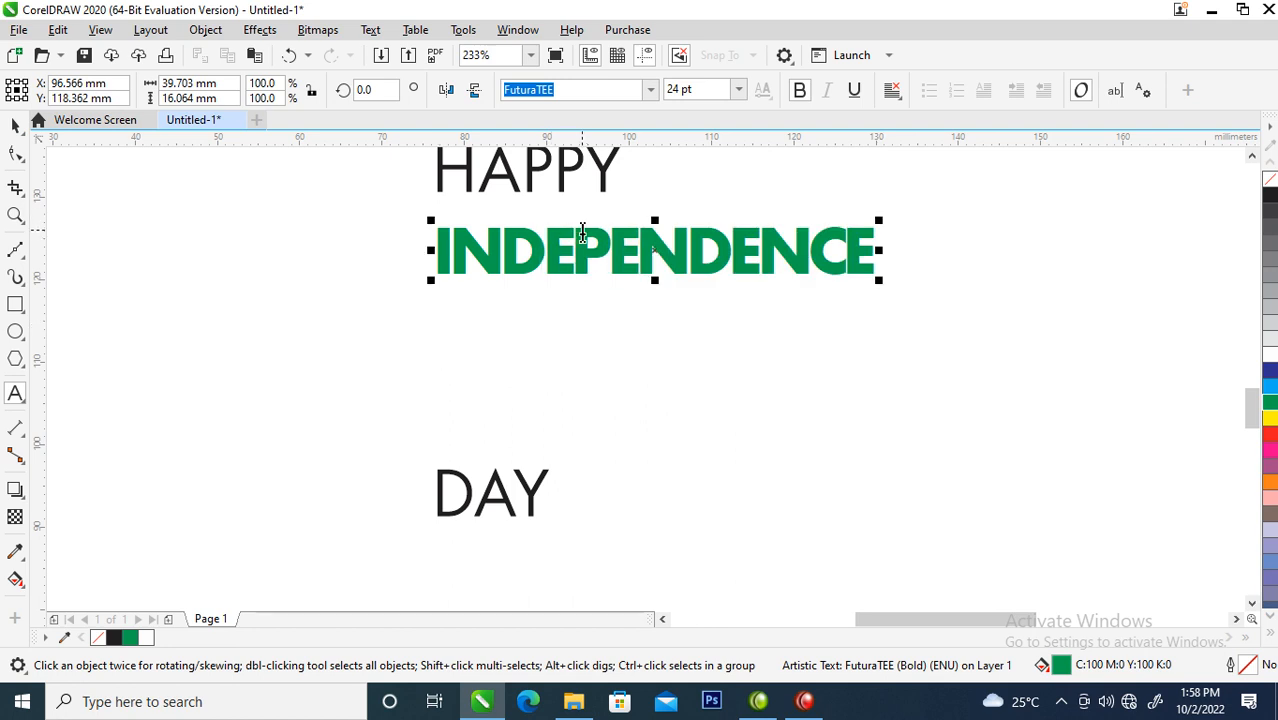
# - Split INDEPENDENCE into the lines INDE, PEND and ENCE and tighten the line spacing until the lines nearly touch
pyautogui.click(566, 240)
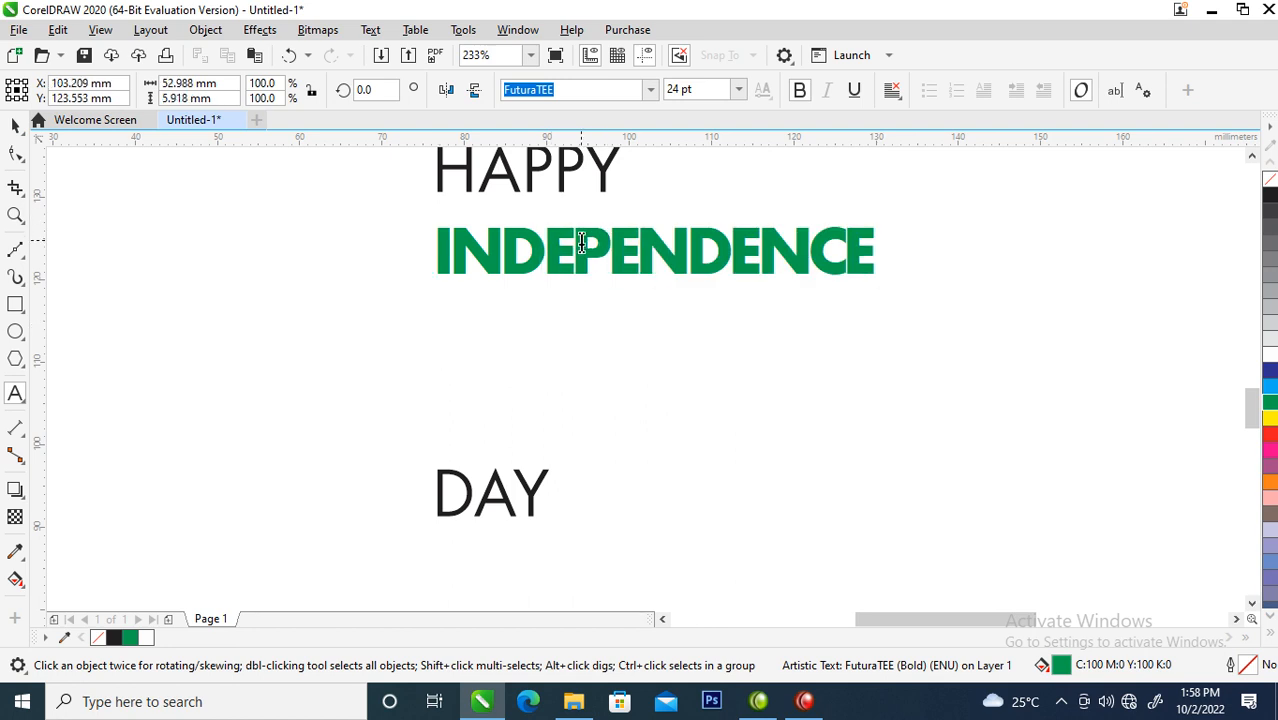
pyautogui.press('Return')
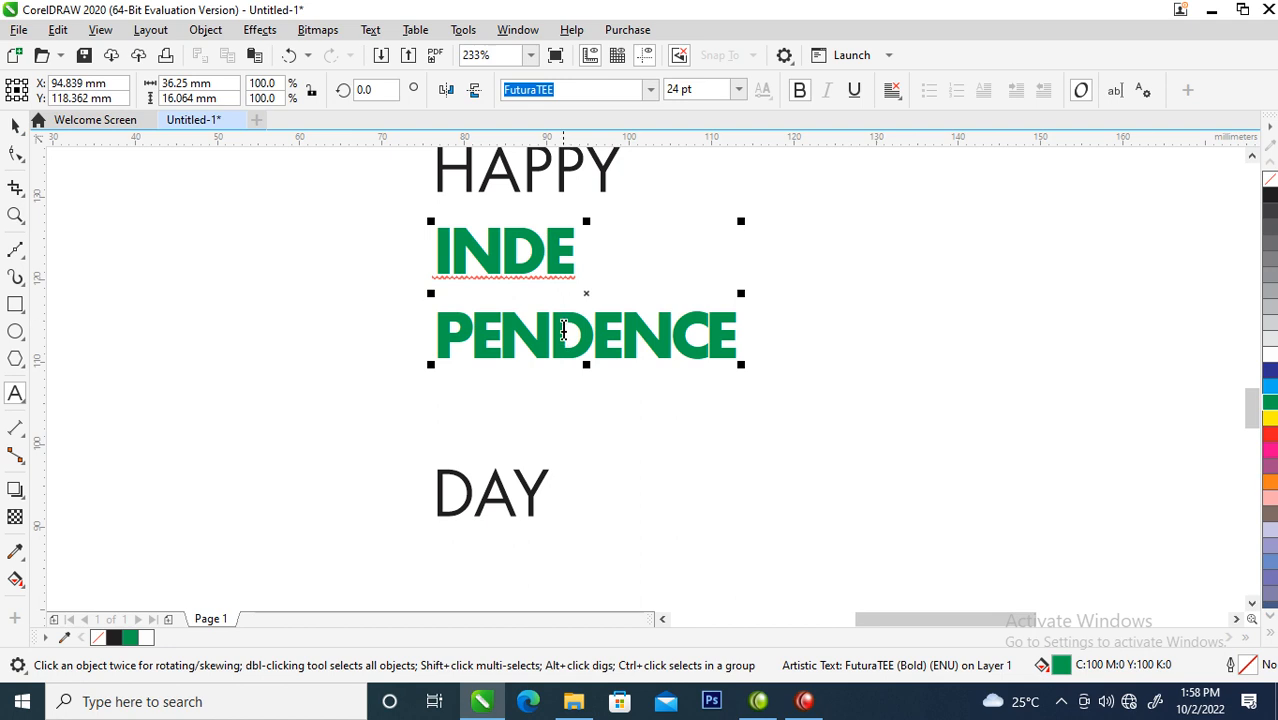
pyautogui.click(606, 322)
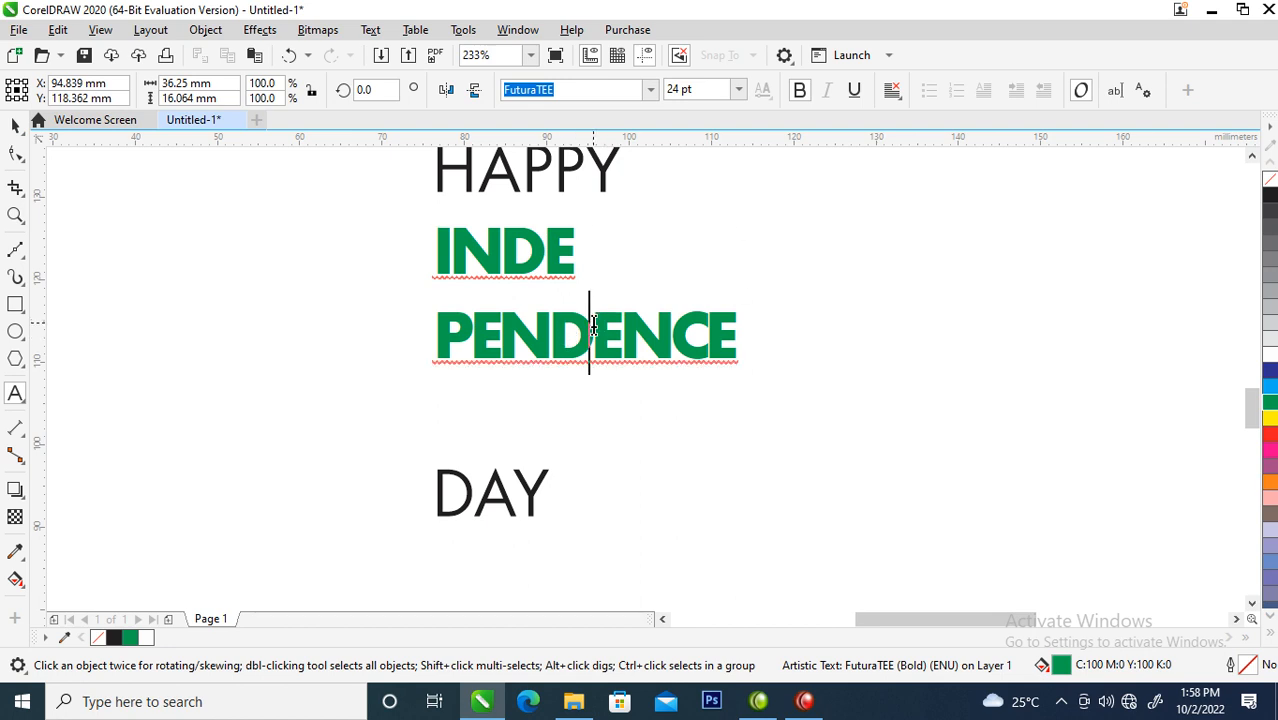
pyautogui.press('Return')
pyautogui.hotkey('ctrl', 'space')
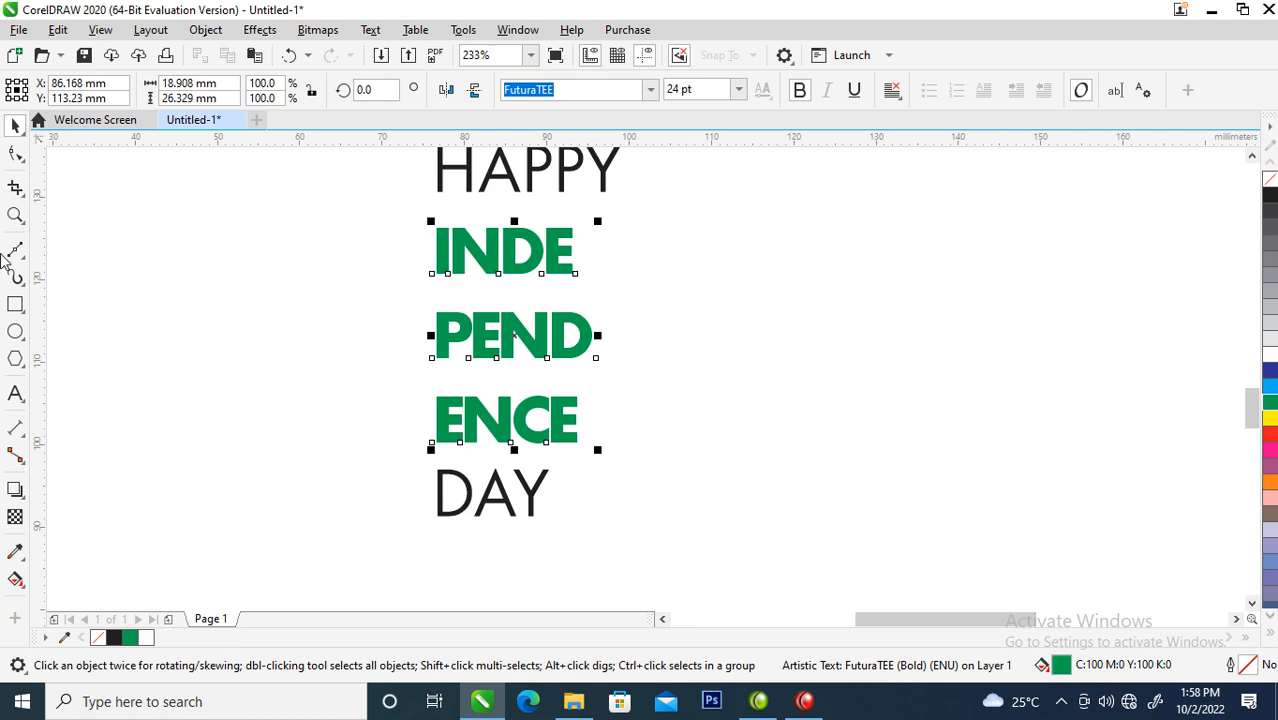
pyautogui.click(15, 156)
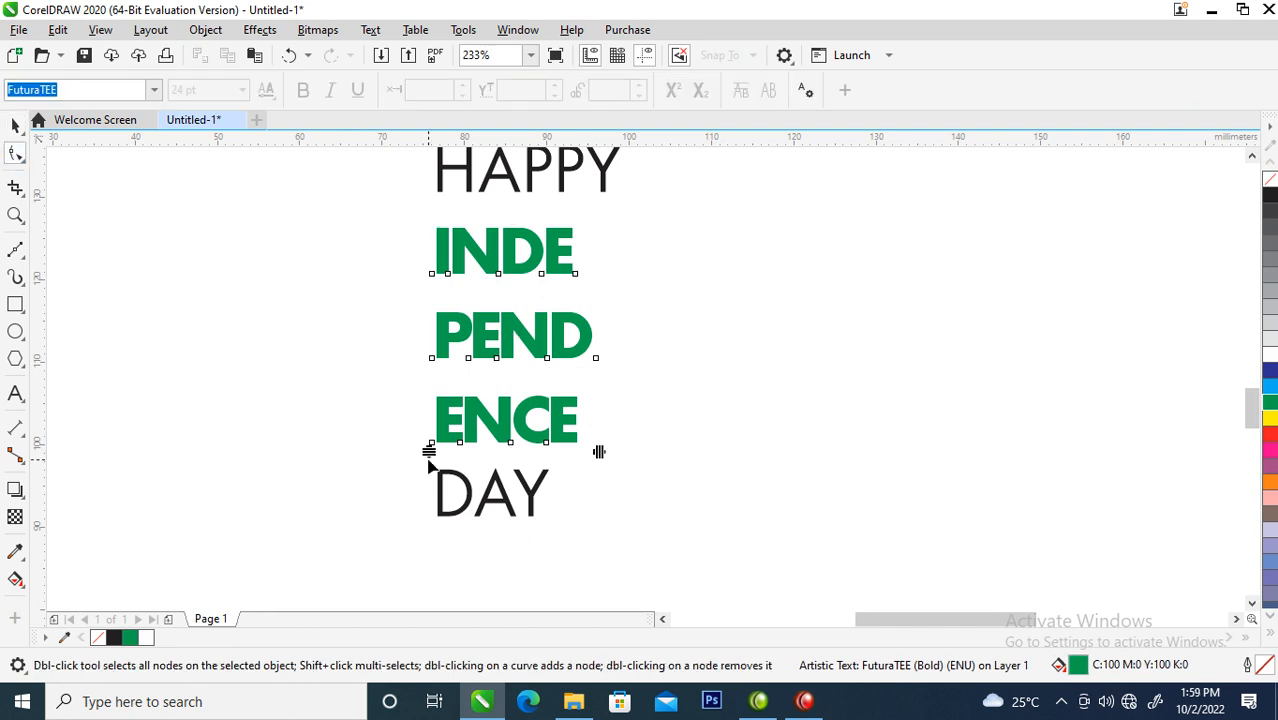
pyautogui.moveTo(428, 451); pyautogui.dragTo(434, 359)
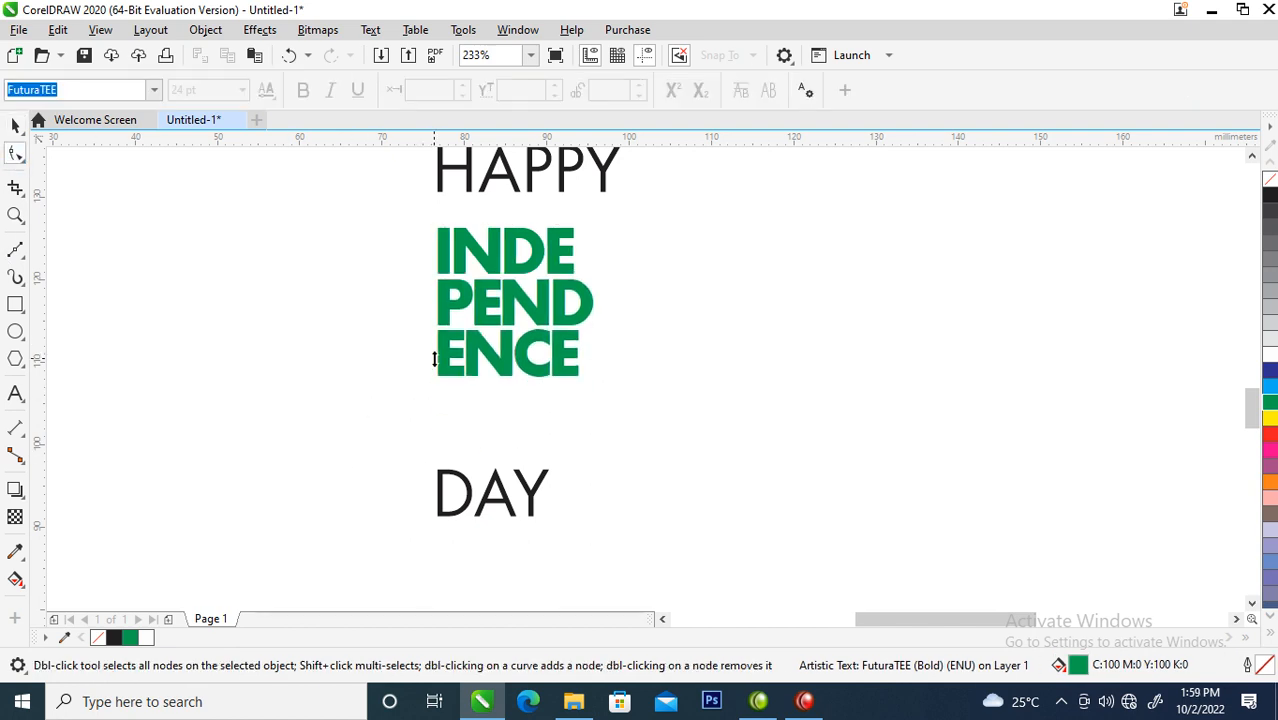
# - Enlarge the INDE PEND ENCE block to about 33 × 32 mm so it fills the gap between HAPPY and DAY
pyautogui.press('space')
pyautogui.moveTo(599, 395); pyautogui.dragTo(706, 474)
pyautogui.moveTo(681, 219); pyautogui.dragTo(745, 188)
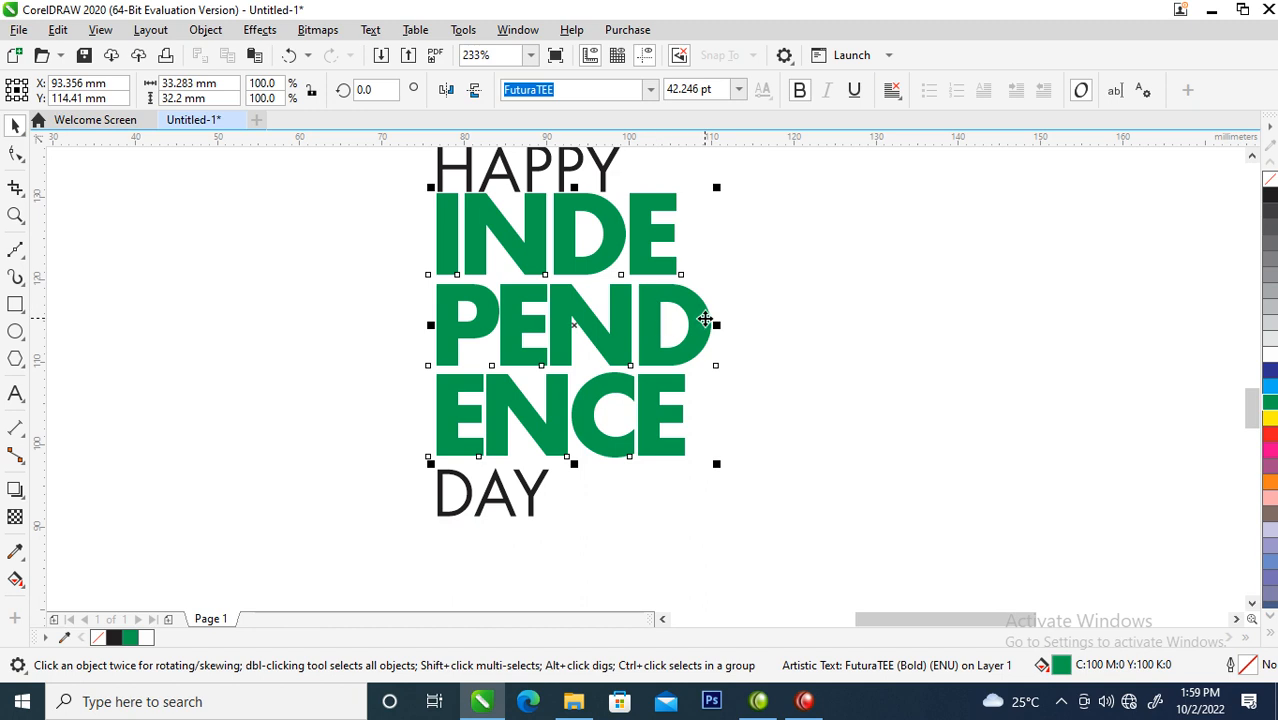
# - Break the green block into separate lines and narrow PEND to about 31 mm wide
pyautogui.hotkey('ctrl', 'k')
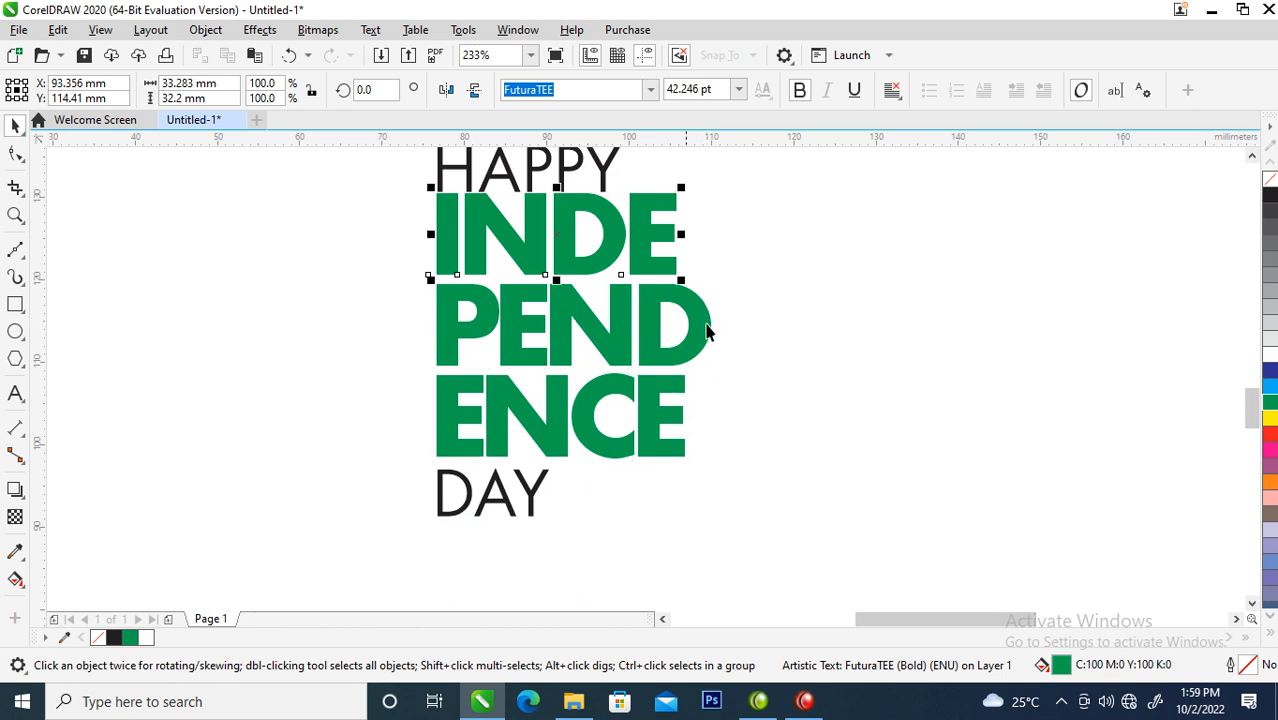
pyautogui.click(708, 322)
pyautogui.moveTo(712, 323)
pyautogui.mouseDown()
pyautogui.moveTo(674, 324)
pyautogui.moveTo(697, 324)
pyautogui.mouseUp()
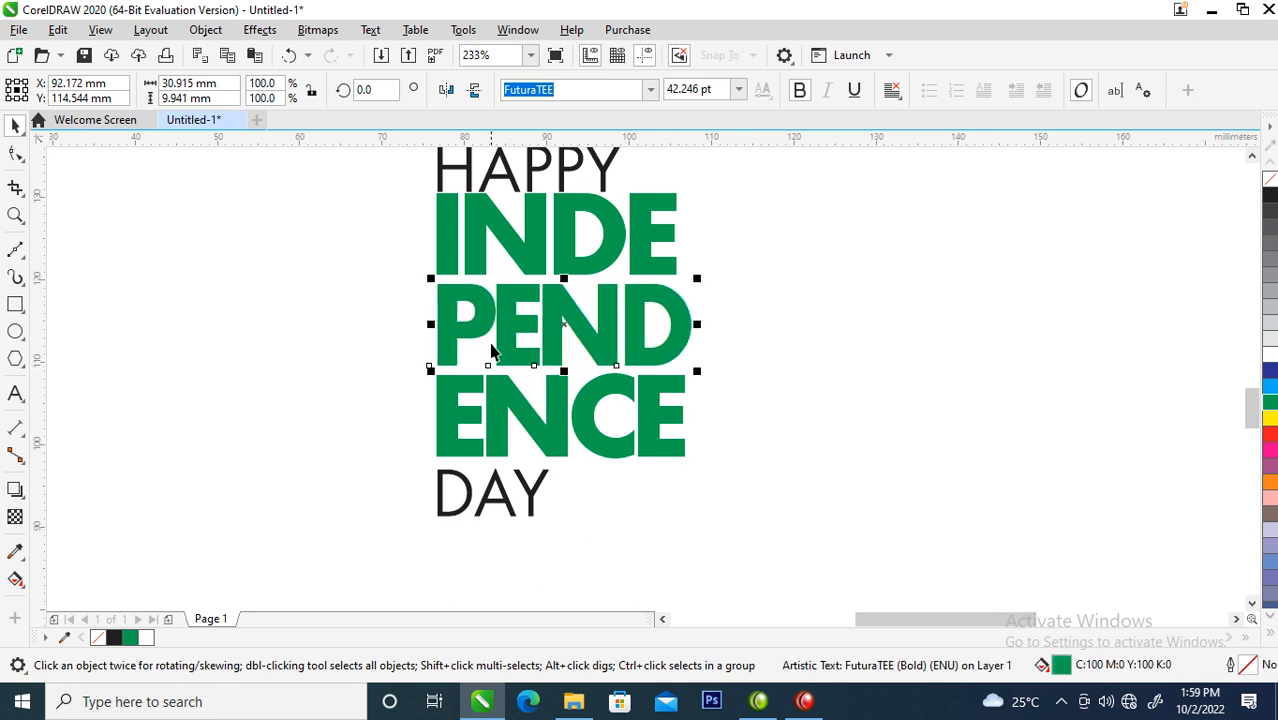
pyautogui.press('F10')
pyautogui.press('space')
# - Scale all five text lines together to about 80 × 117 mm, keeping their upper-left corner in place
pyautogui.scroll(-6, 482, 260)
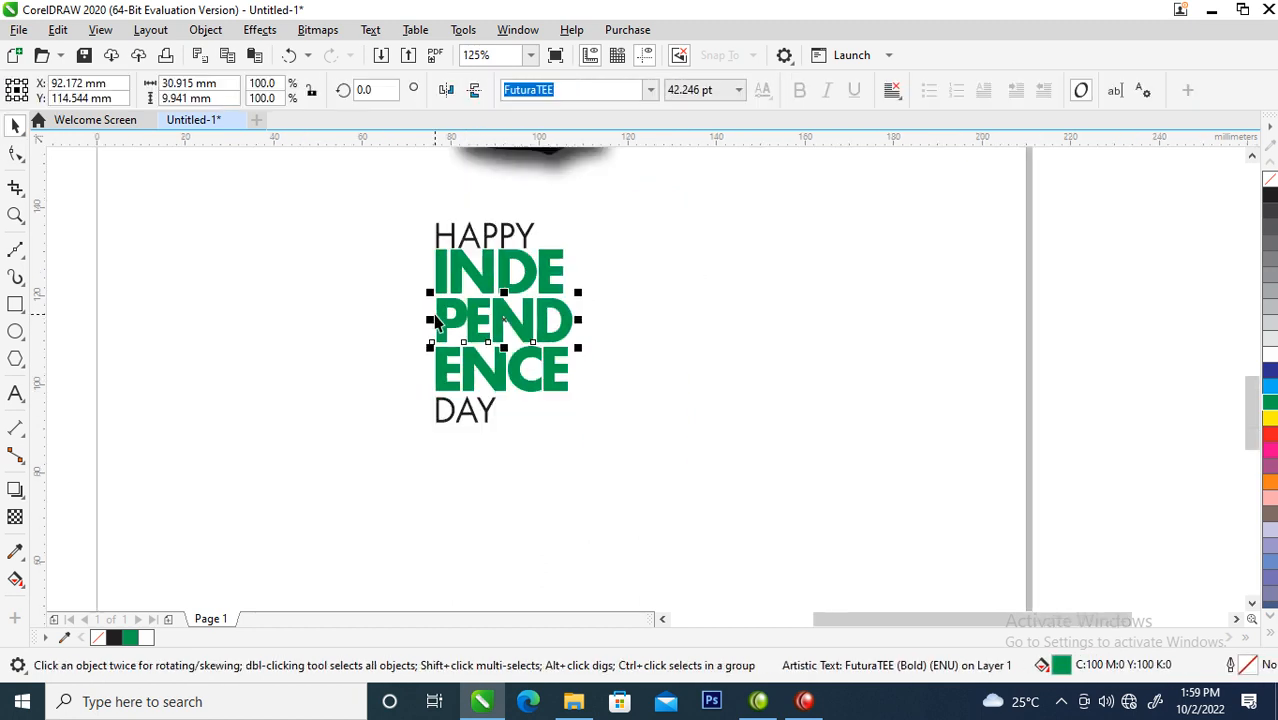
pyautogui.scroll(-1, 448, 202)
pyautogui.press('F2')
pyautogui.moveTo(343, 292); pyautogui.dragTo(667, 110)
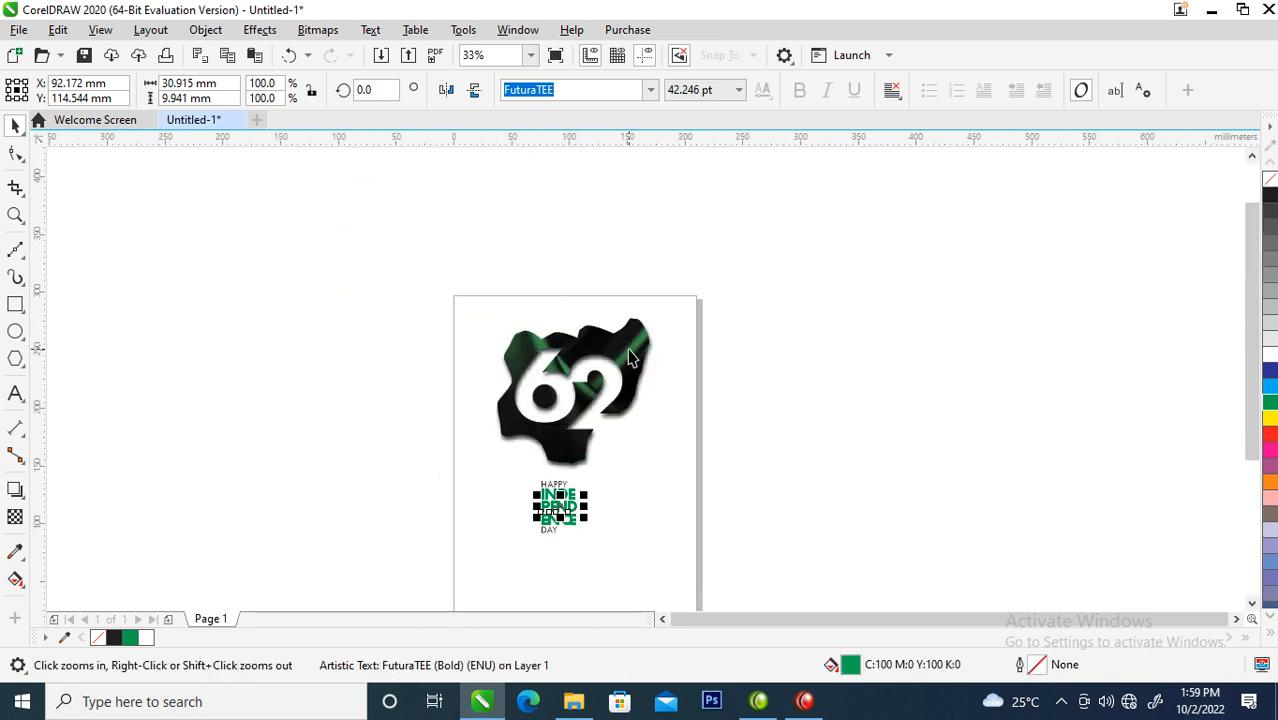
pyautogui.moveTo(362, 464); pyautogui.dragTo(688, 576)
pyautogui.moveTo(371, 175); pyautogui.dragTo(811, 404)
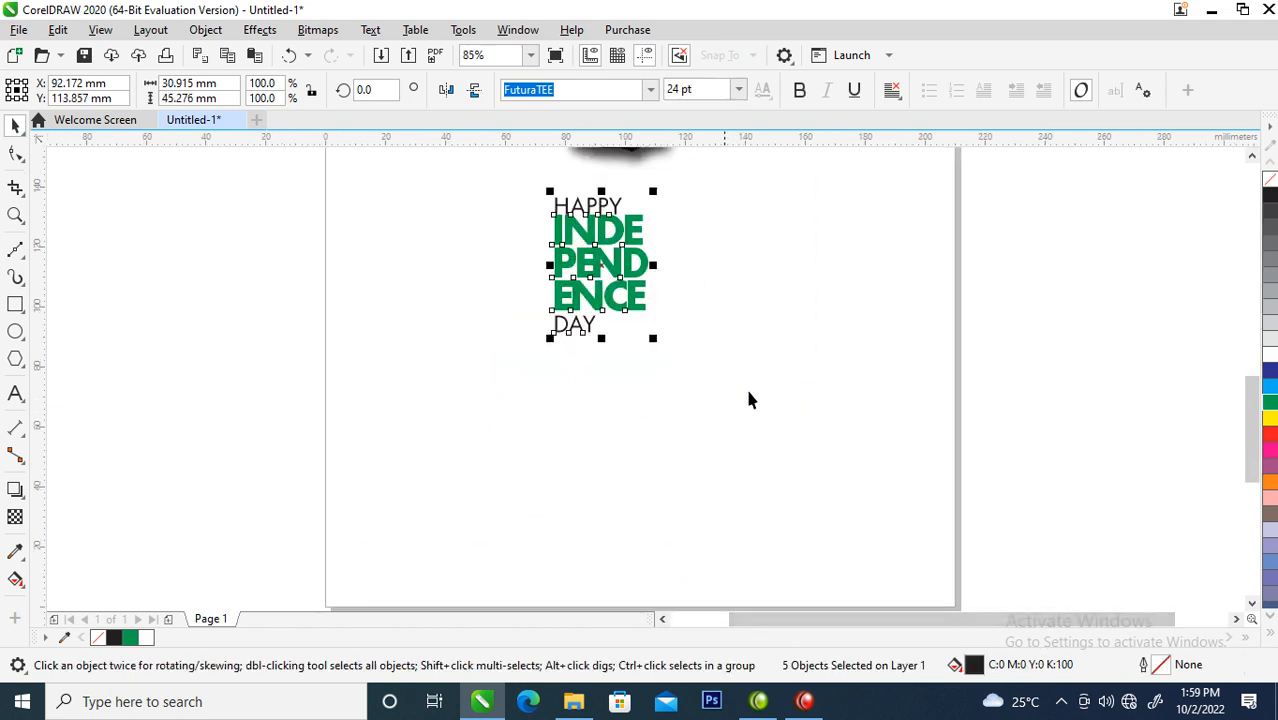
pyautogui.moveTo(653, 337); pyautogui.dragTo(876, 544)
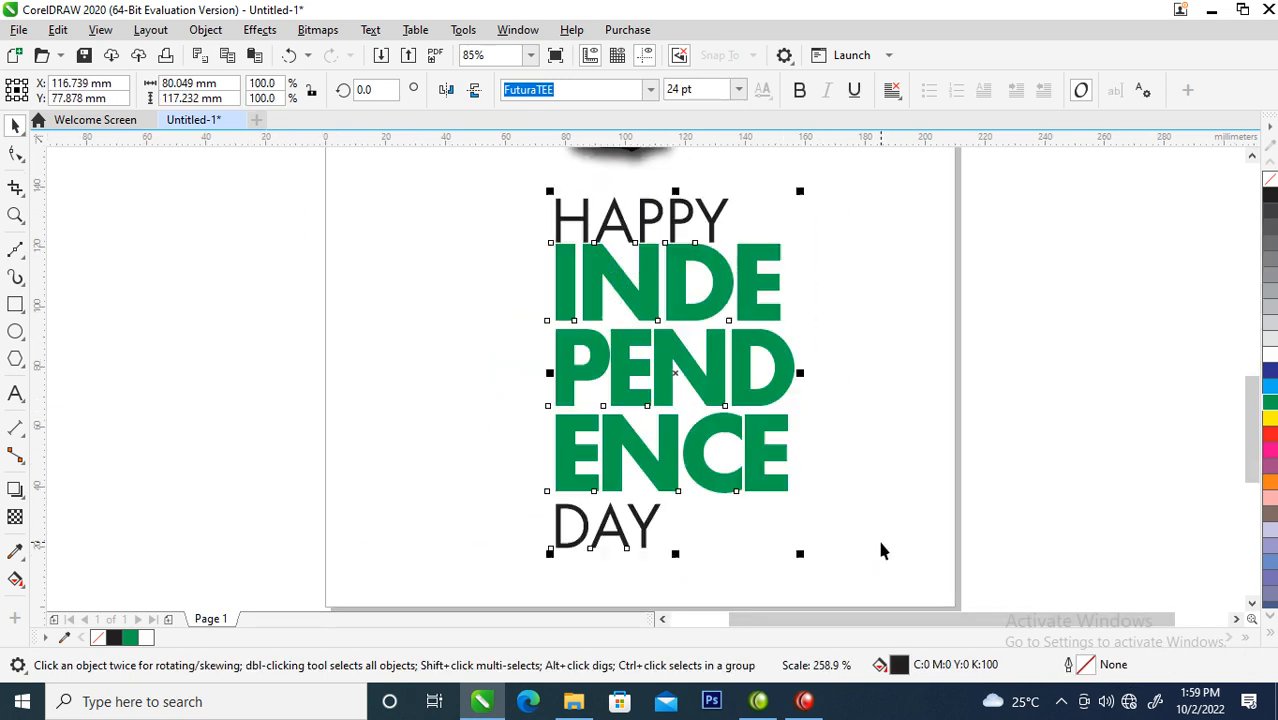
# - Change the word DAY to lowercase
pyautogui.click(1022, 401)
pyautogui.doubleClick(652, 527)
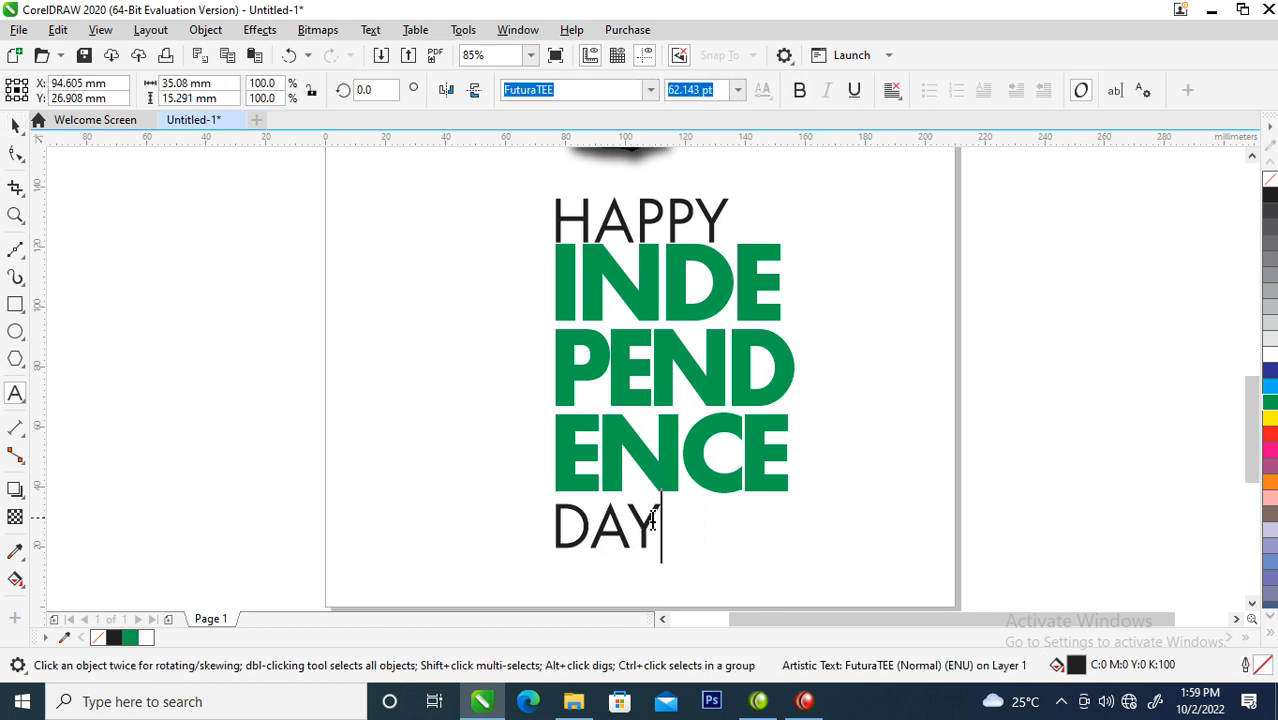
pyautogui.doubleClick(652, 519)
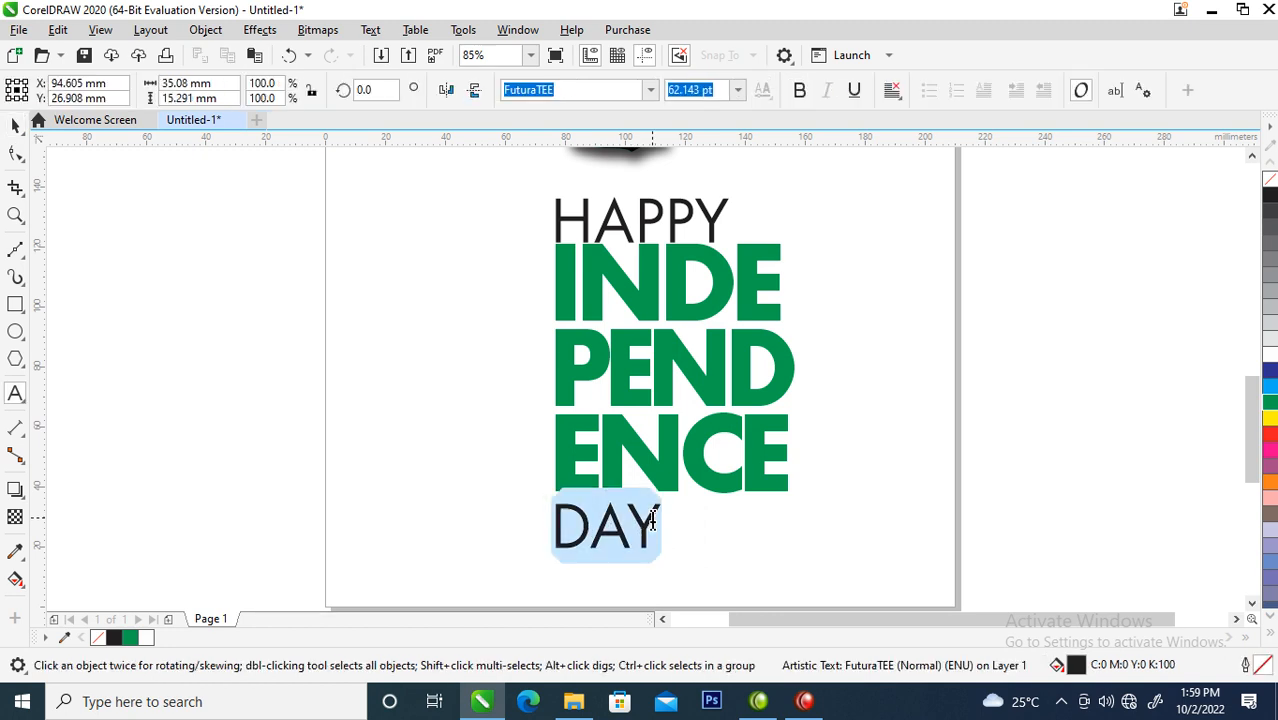
pyautogui.hotkey('shift', 'F3')
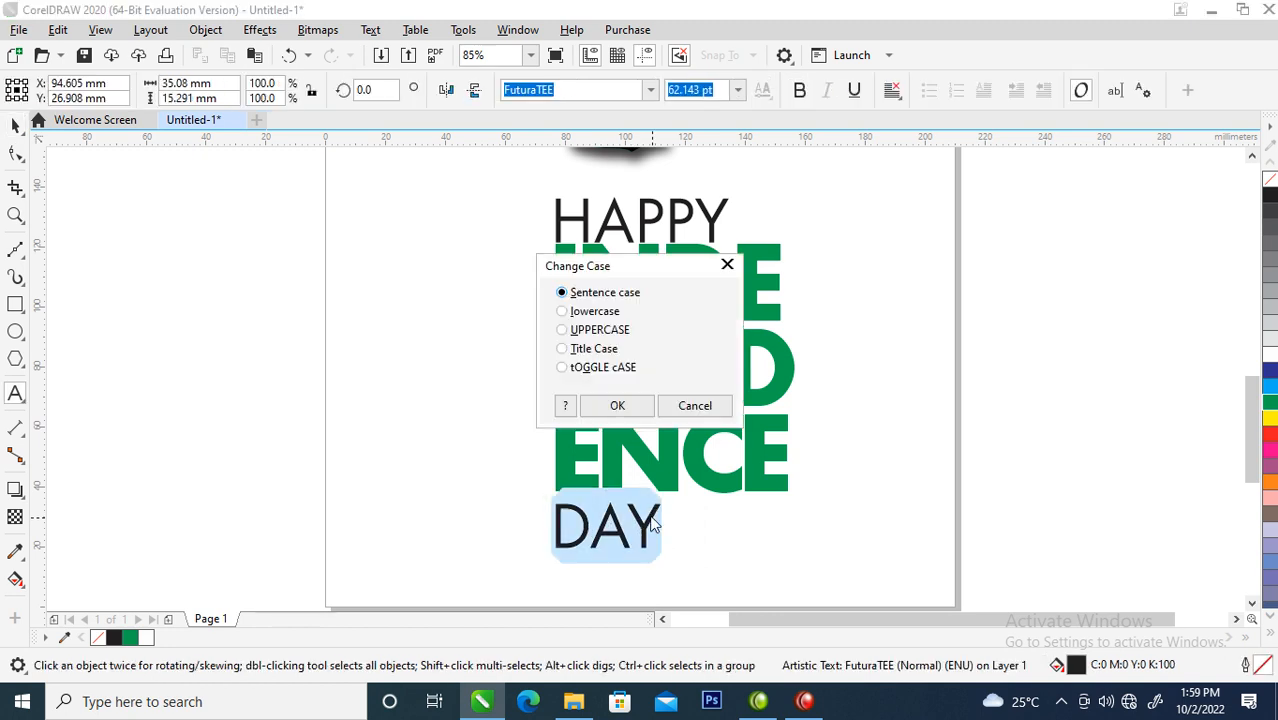
pyautogui.click(576, 318)
pyautogui.click(613, 405)
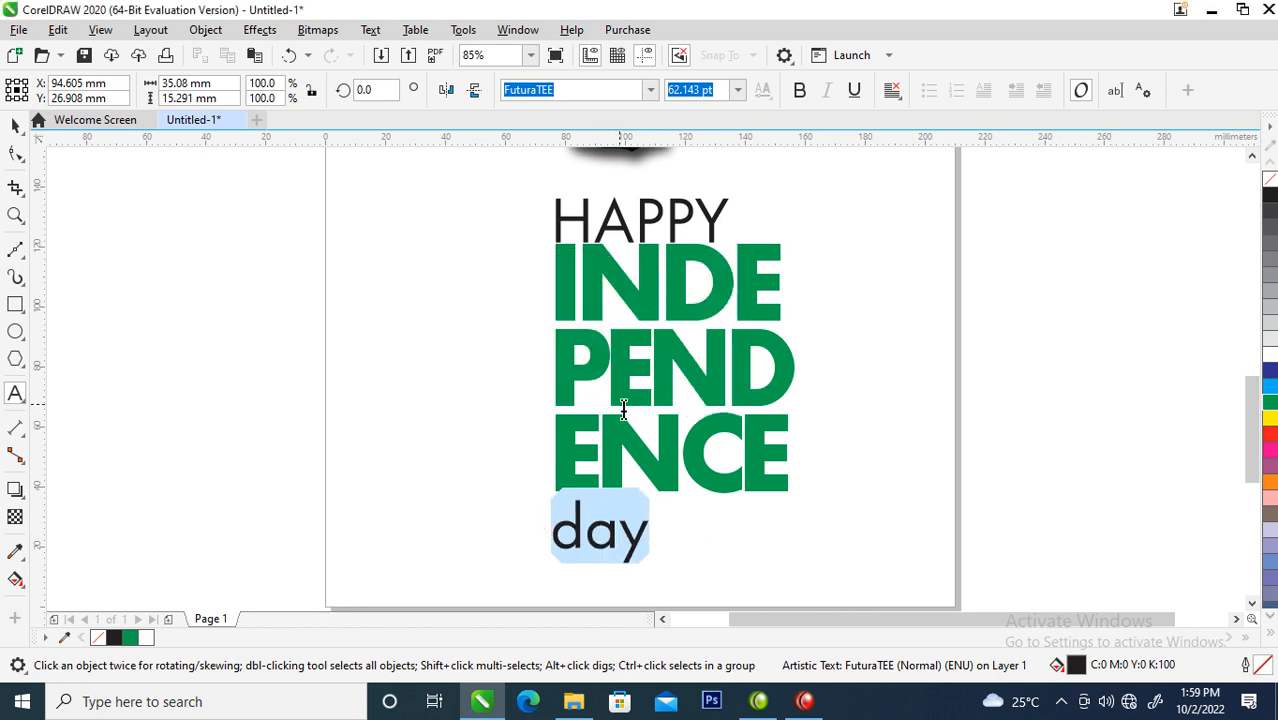
# - Set day in Edwardian Script ITC, enlarge it to about 71 mm wide and overlap it with the lower part of ENCE
pyautogui.click(651, 90)
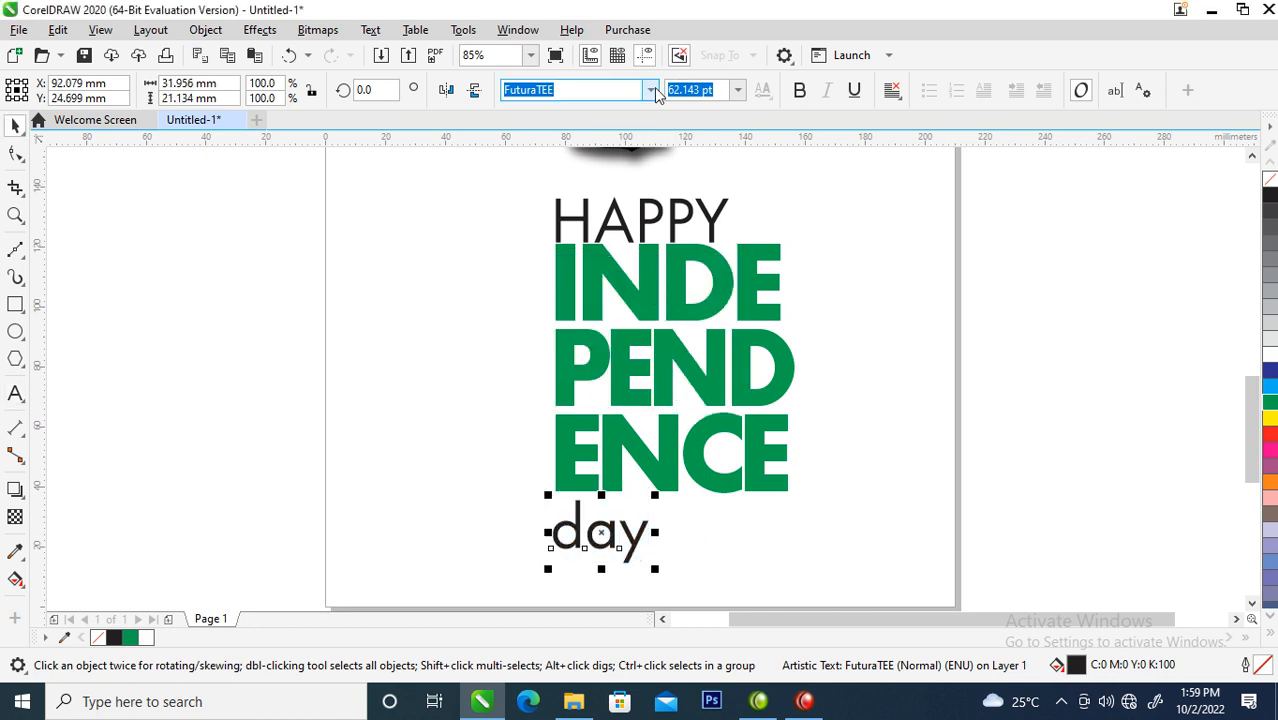
pyautogui.click(640, 241)
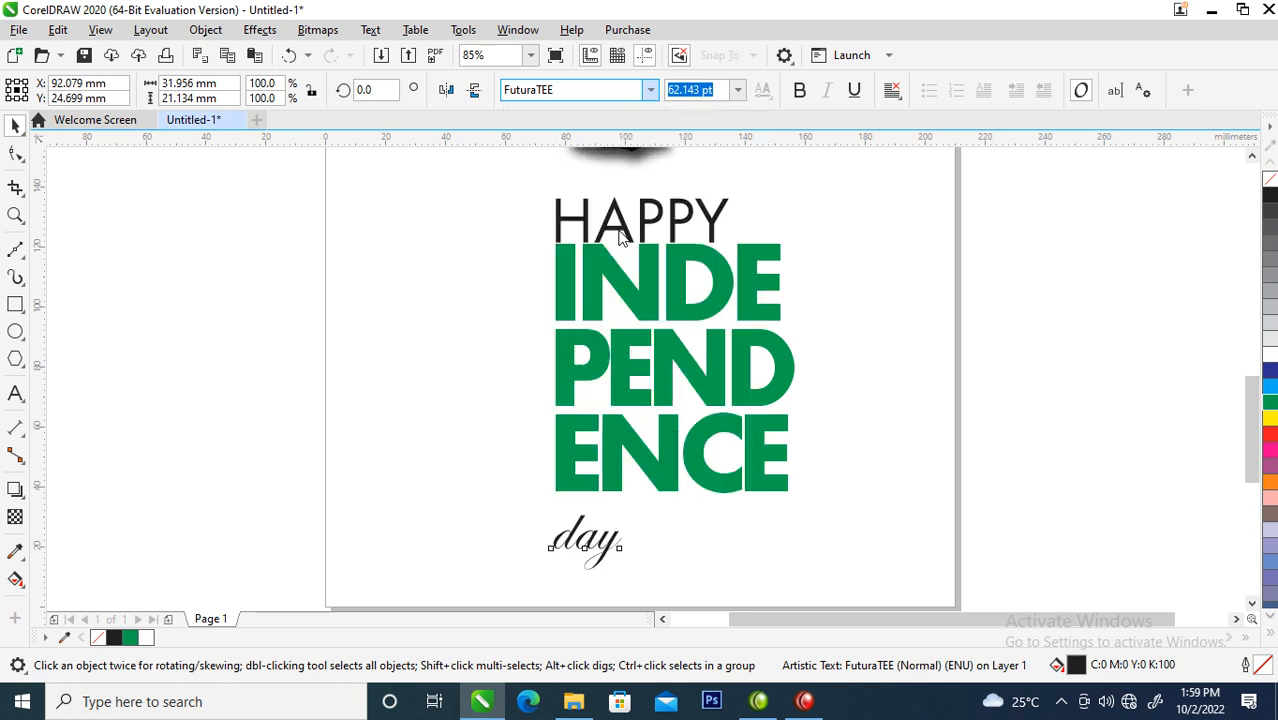
pyautogui.moveTo(628, 511); pyautogui.dragTo(904, 394)
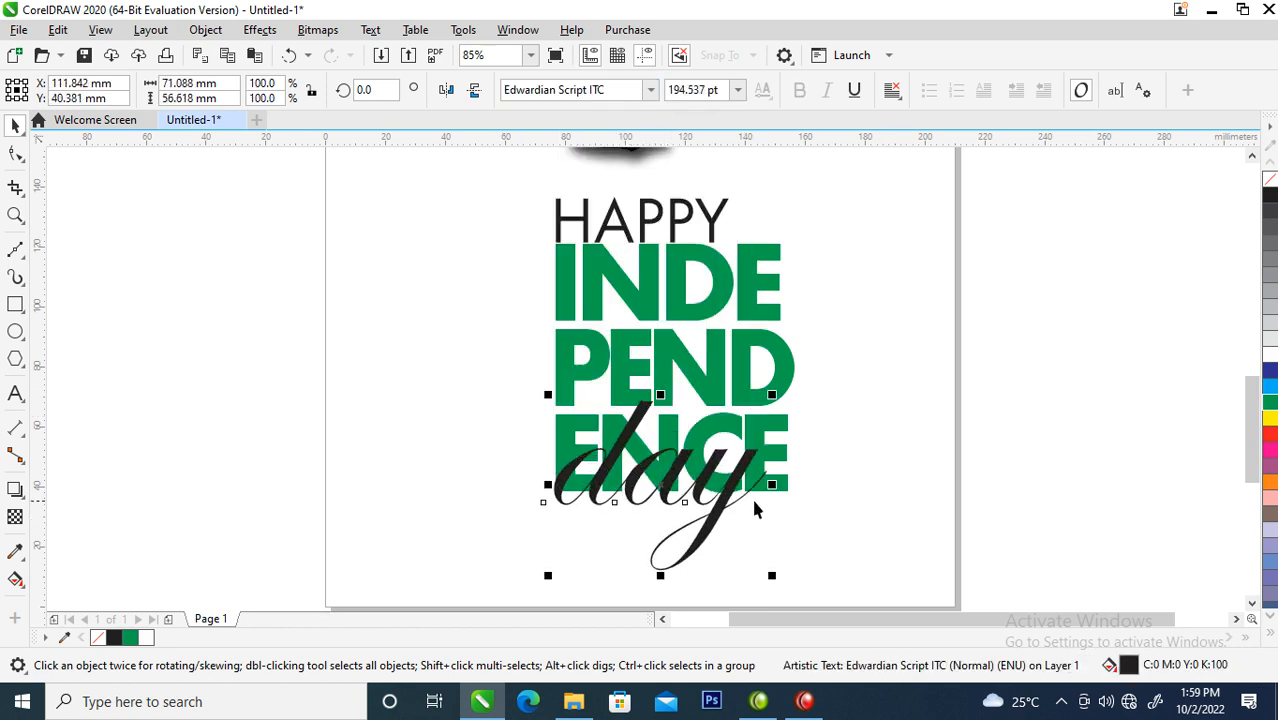
pyautogui.moveTo(722, 505); pyautogui.dragTo(736, 553)
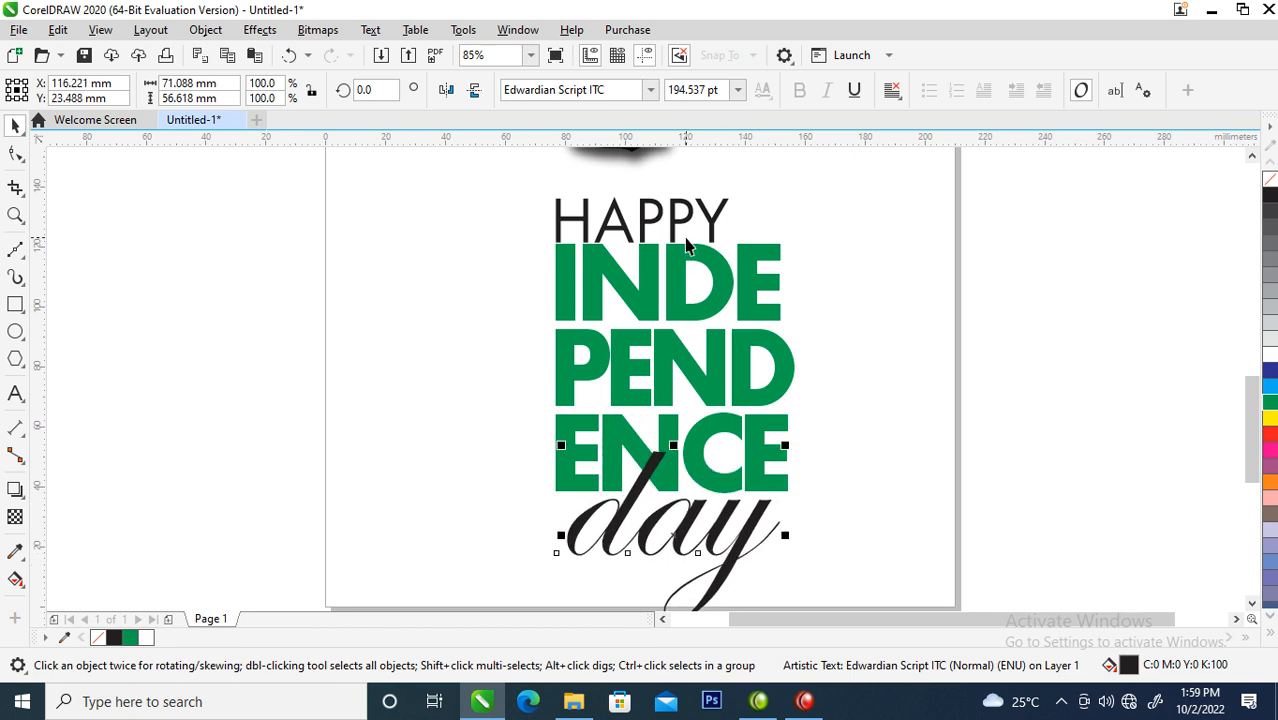
# - Shrink HAPPY to about 37 pt, widen its letter spacing to about 76 mm and place it just above INDE
pyautogui.click(719, 215)
pyautogui.moveTo(735, 188); pyautogui.dragTo(665, 188)
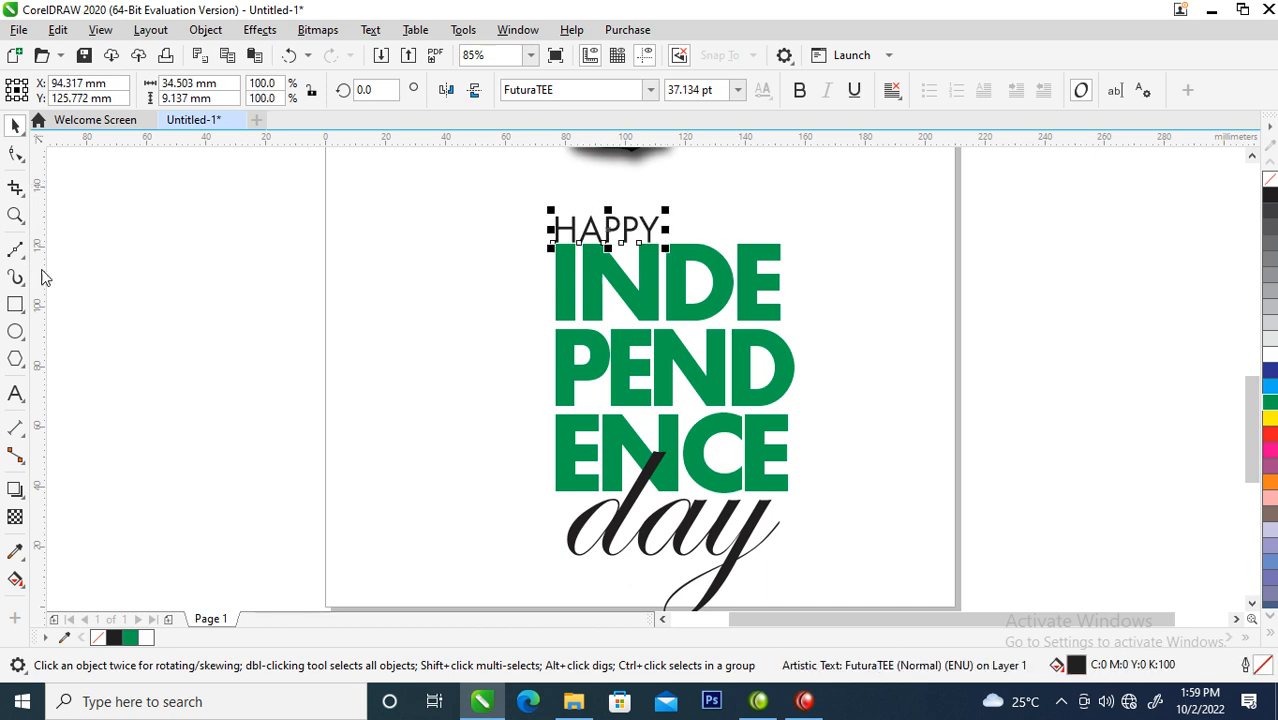
pyautogui.click(17, 156)
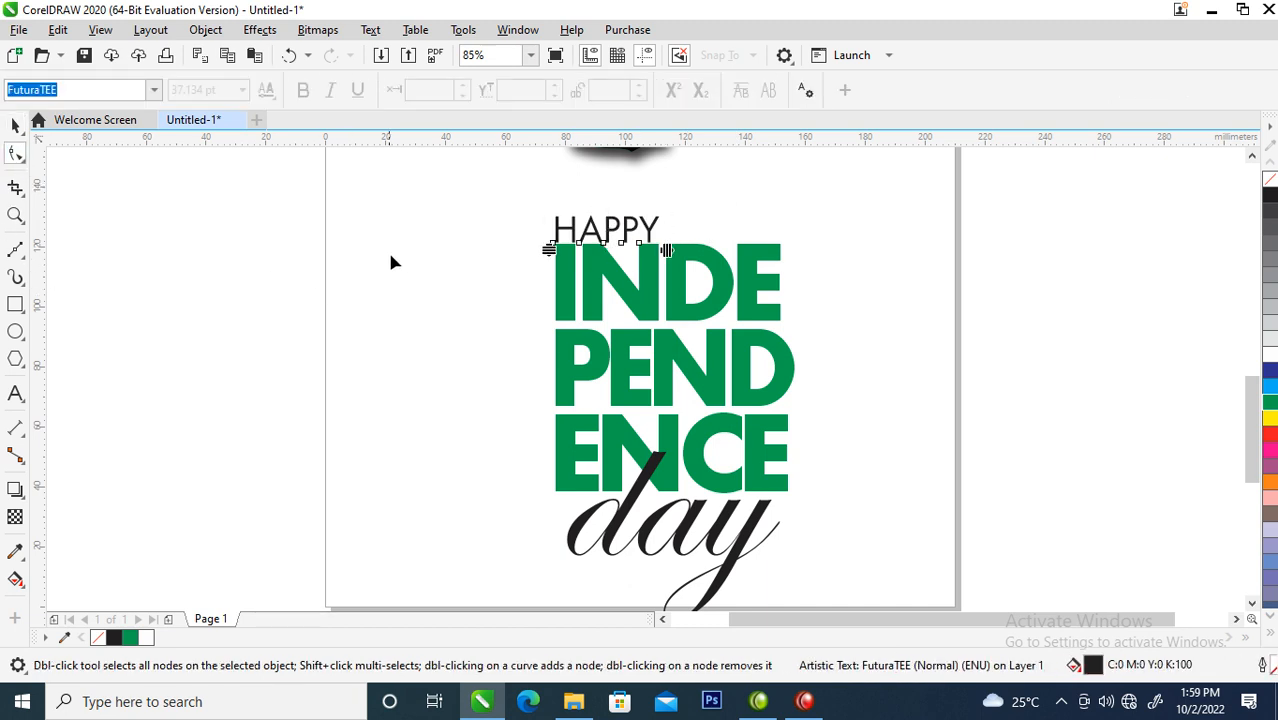
pyautogui.moveTo(670, 254); pyautogui.dragTo(722, 222)
pyautogui.press('space')
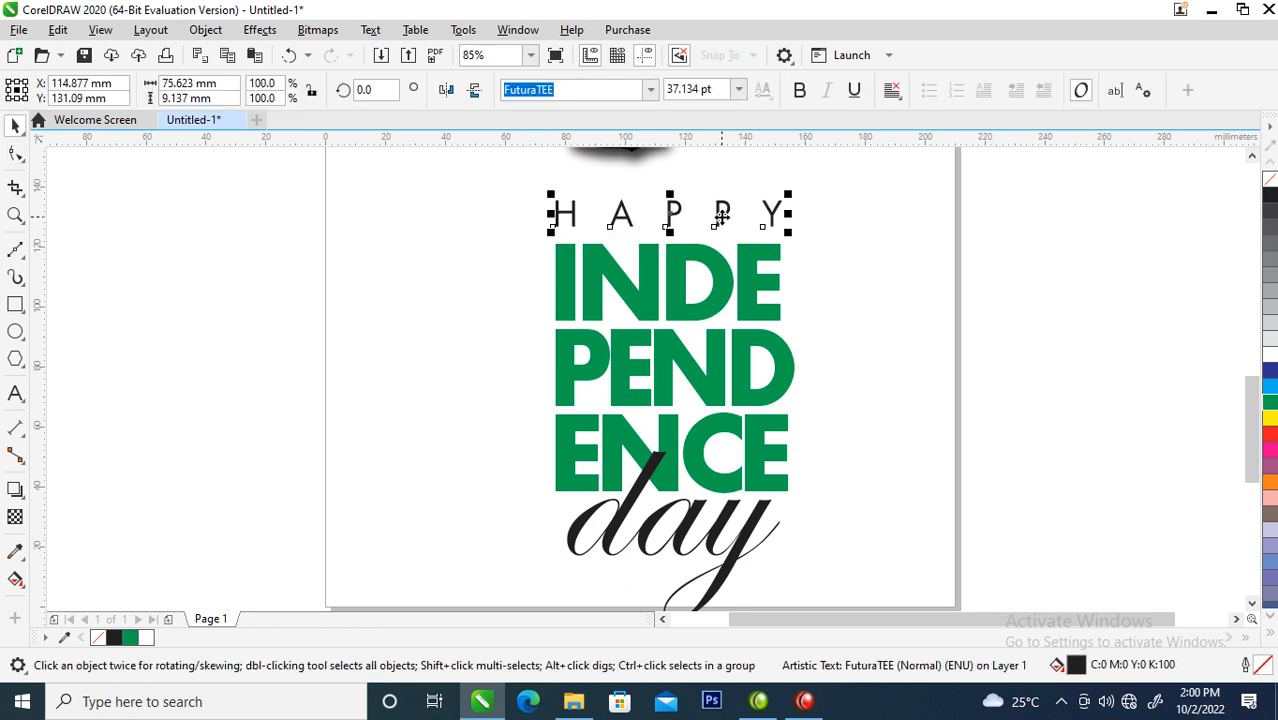
# - Move the 62 map group down and sideways so it sits centred just above HAPPY
pyautogui.scroll(-5, 716, 228)
pyautogui.press('z')
pyautogui.moveTo(645, 158); pyautogui.dragTo(790, 274)
pyautogui.moveTo(637, 210); pyautogui.dragTo(671, 234)
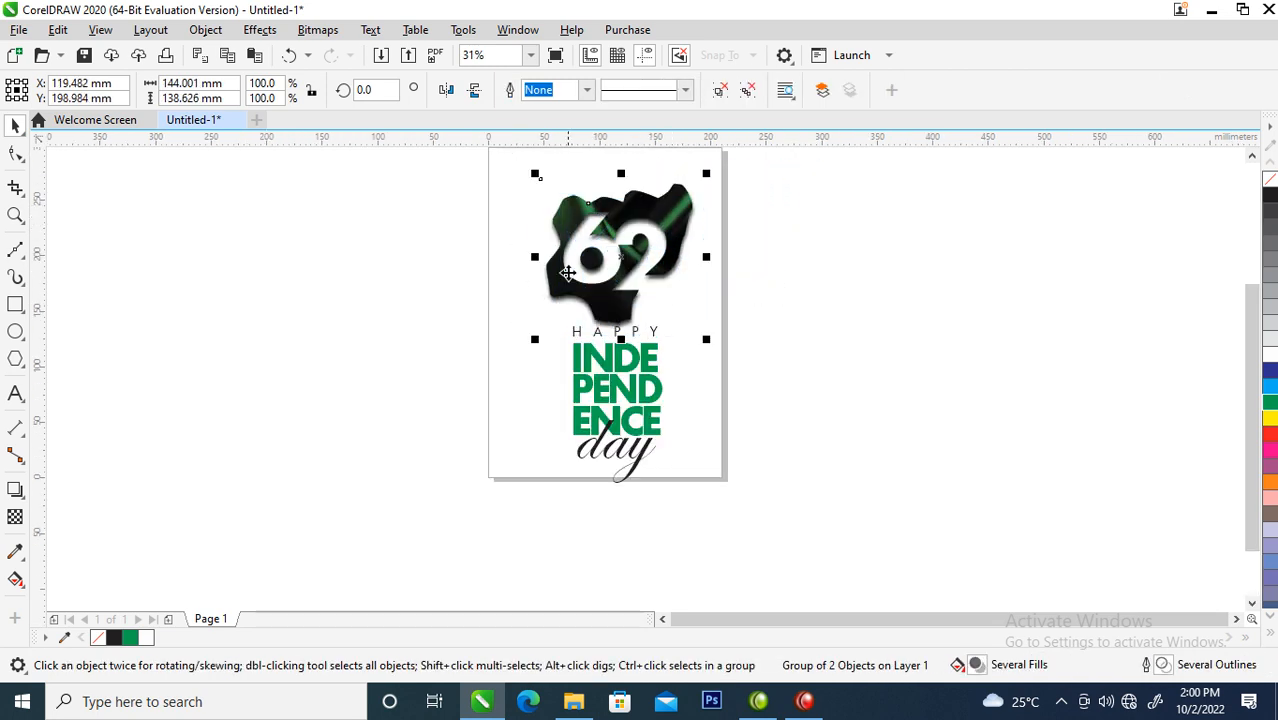
# - Move the map and all the text up together, scale them down slightly and centre them on the page
pyautogui.moveTo(408, 158); pyautogui.dragTo(752, 512)
pyautogui.moveTo(675, 222); pyautogui.dragTo(662, 210)
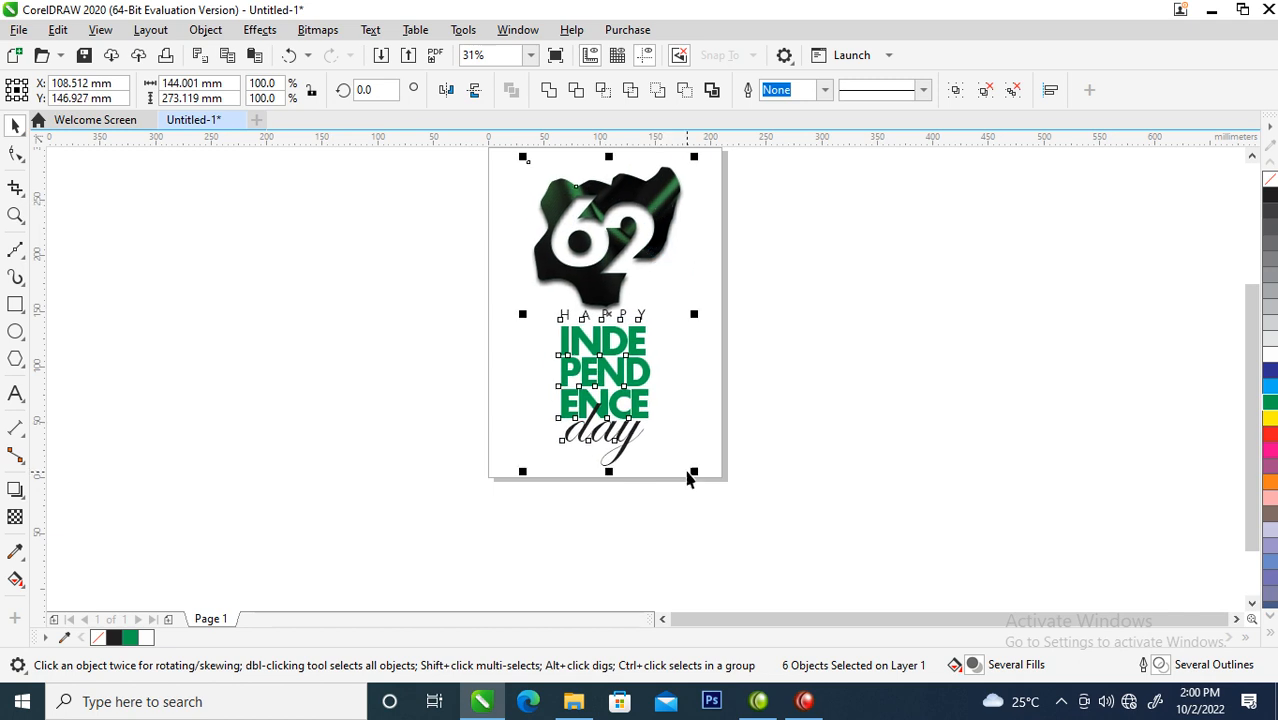
pyautogui.moveTo(694, 476); pyautogui.dragTo(689, 447)
pyautogui.moveTo(650, 213)
pyautogui.mouseDown()
pyautogui.moveTo(665, 195)
pyautogui.moveTo(656, 210)
pyautogui.mouseUp()
pyautogui.click(700, 288)
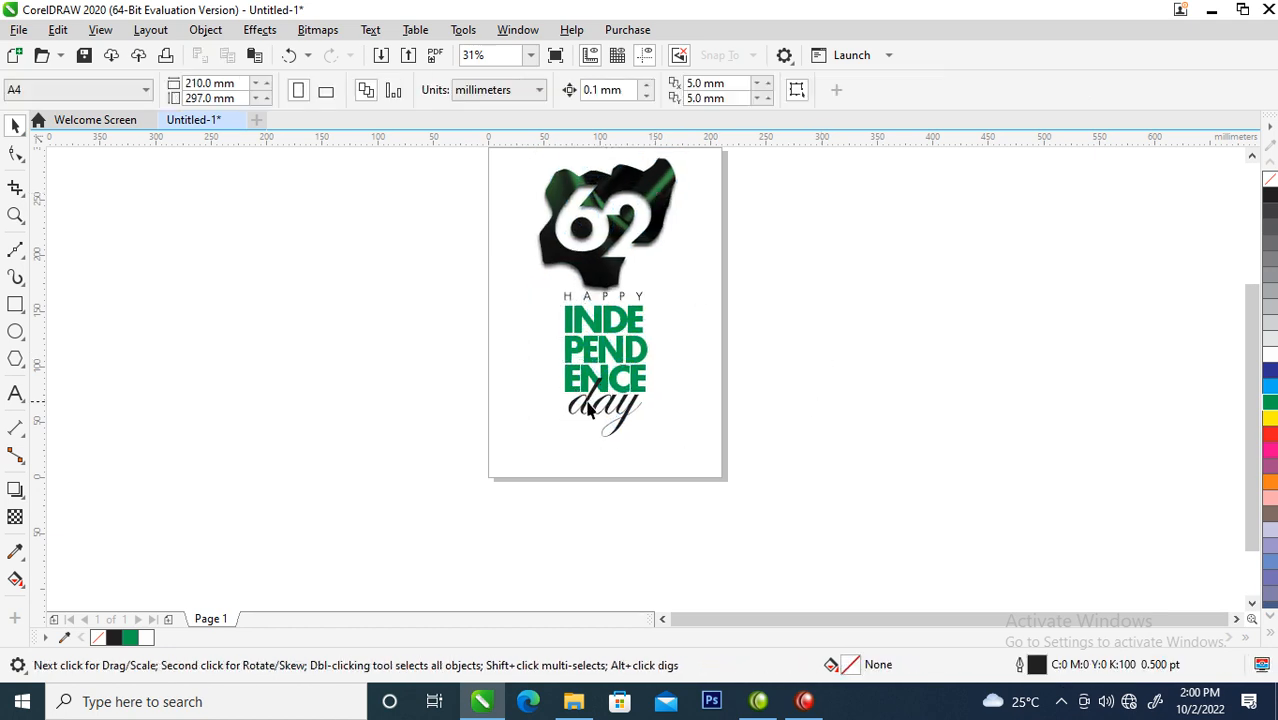
# - Give the word day a black outline 1 point wide
pyautogui.click(627, 421)
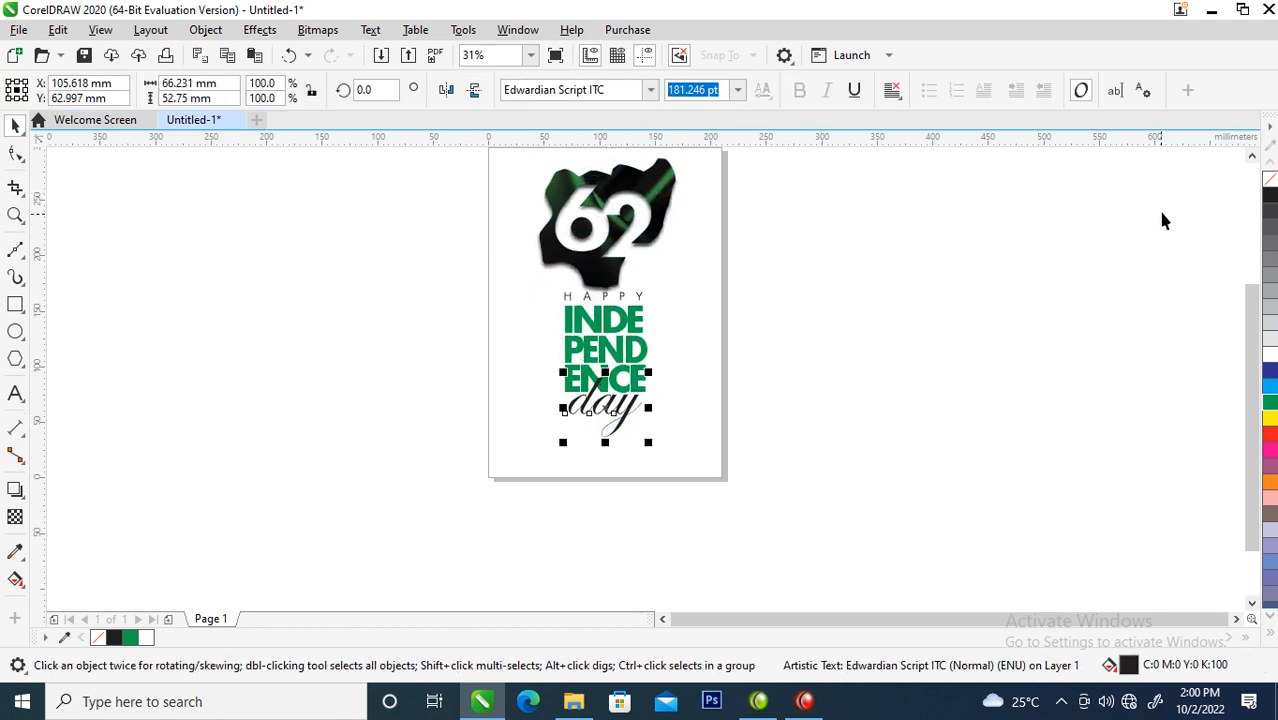
pyautogui.click(1271, 200)
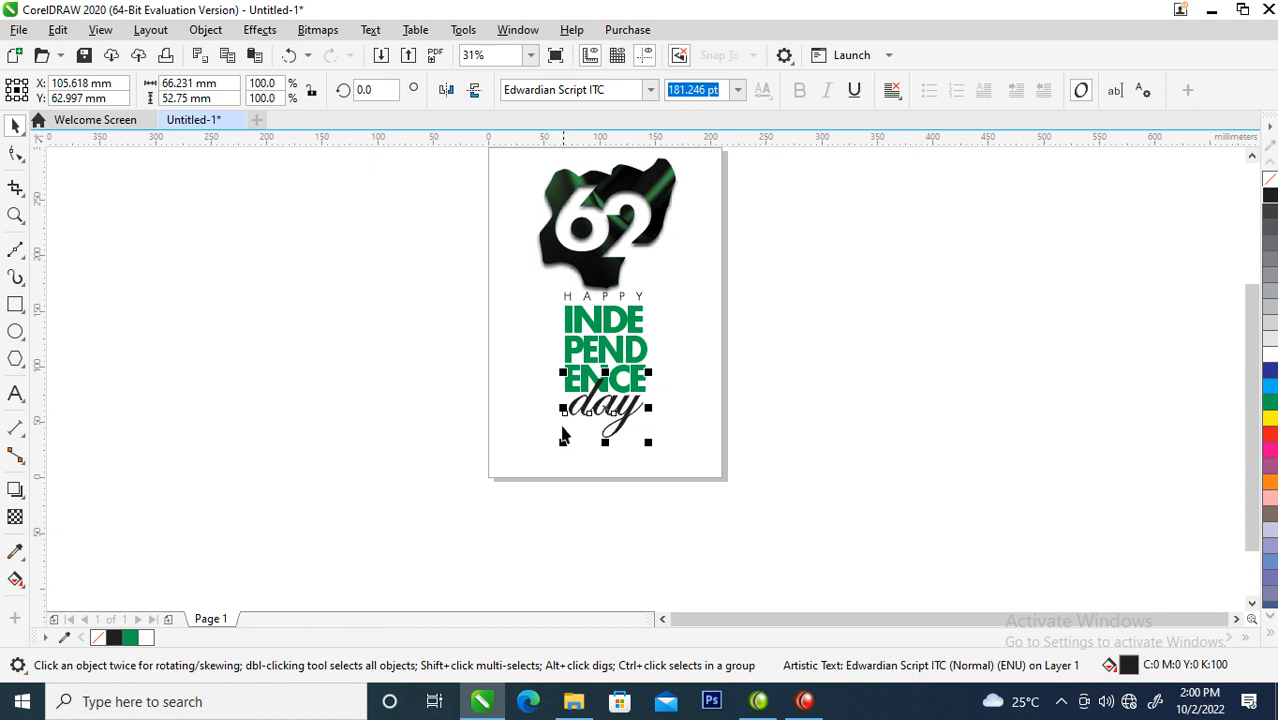
pyautogui.press('z')
pyautogui.moveTo(491, 348); pyautogui.dragTo(648, 460)
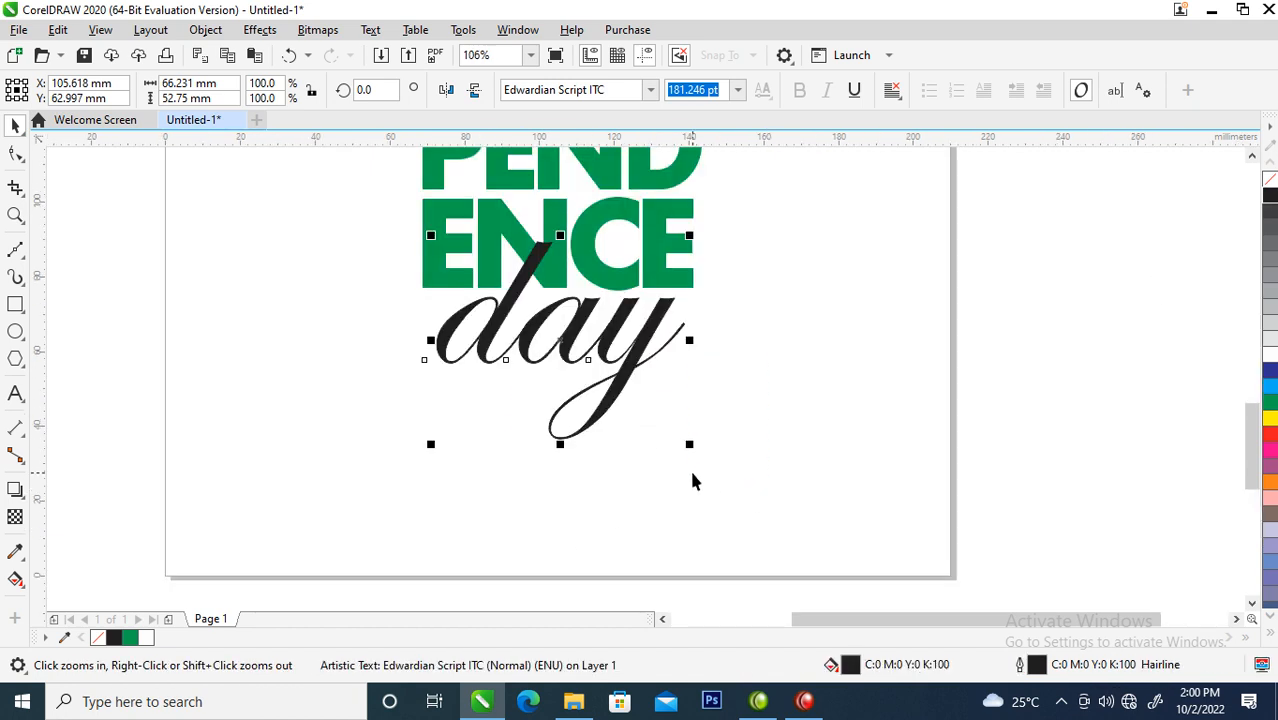
pyautogui.press('F12')
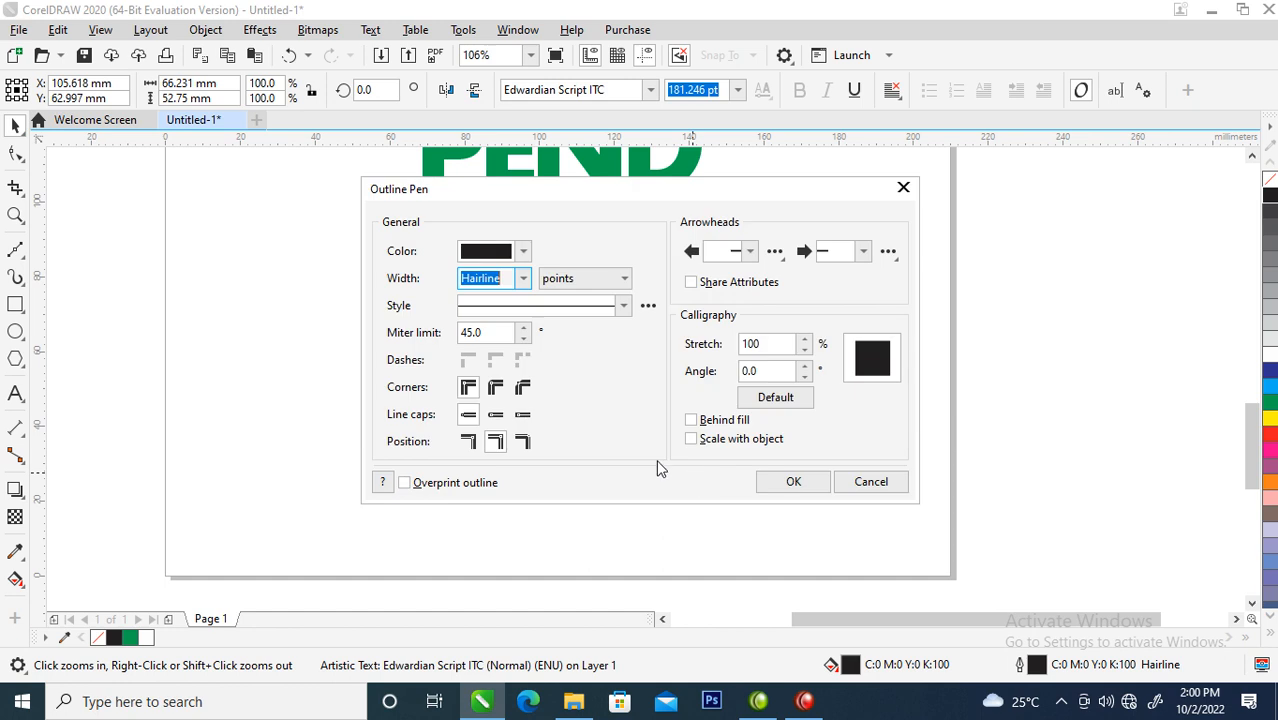
pyautogui.write('1')
pyautogui.press('Return')
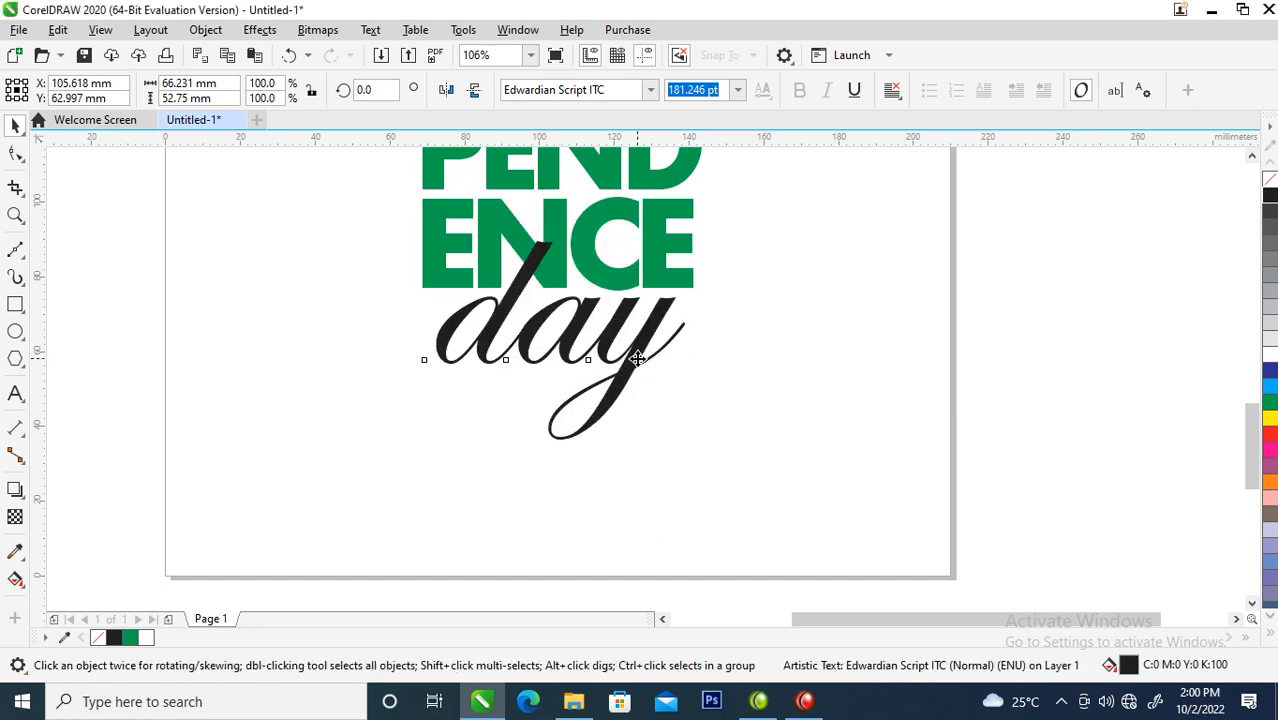
# - Add a page-sized rectangle of 210 × 297 mm as a frame around the design
pyautogui.scroll(-5, 398, 436)
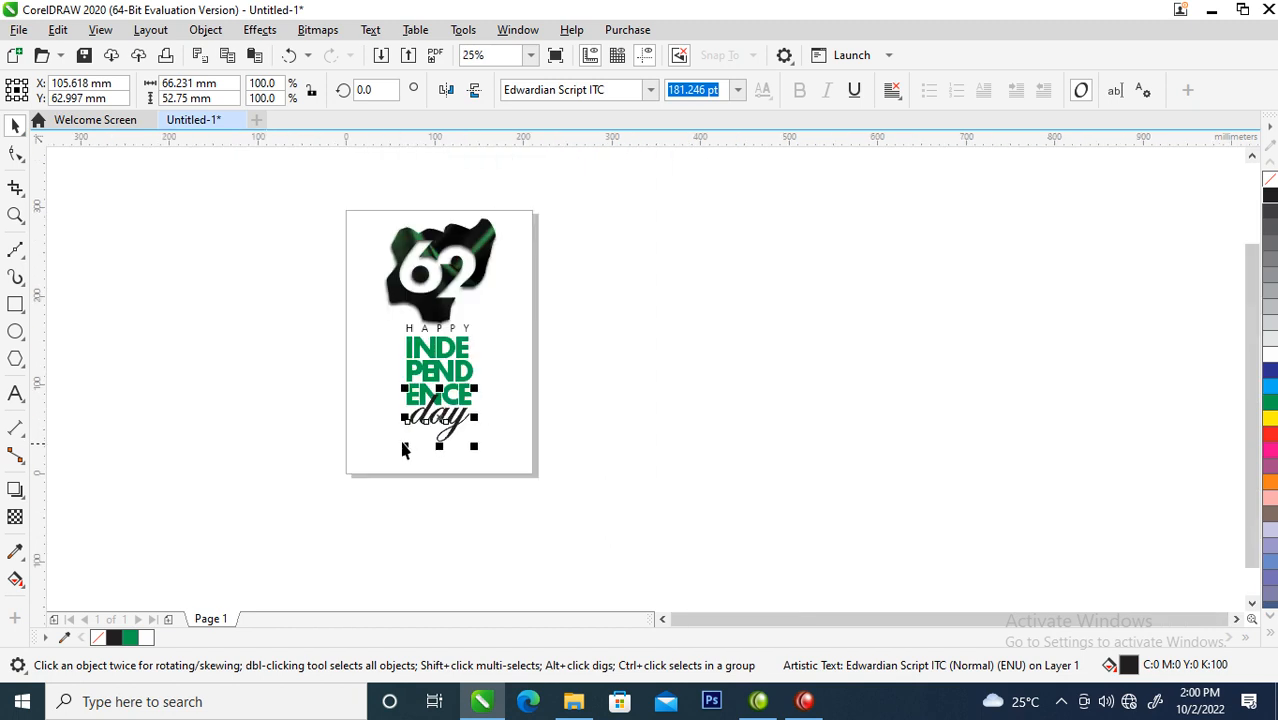
pyautogui.press('z')
pyautogui.moveTo(298, 196); pyautogui.dragTo(608, 491)
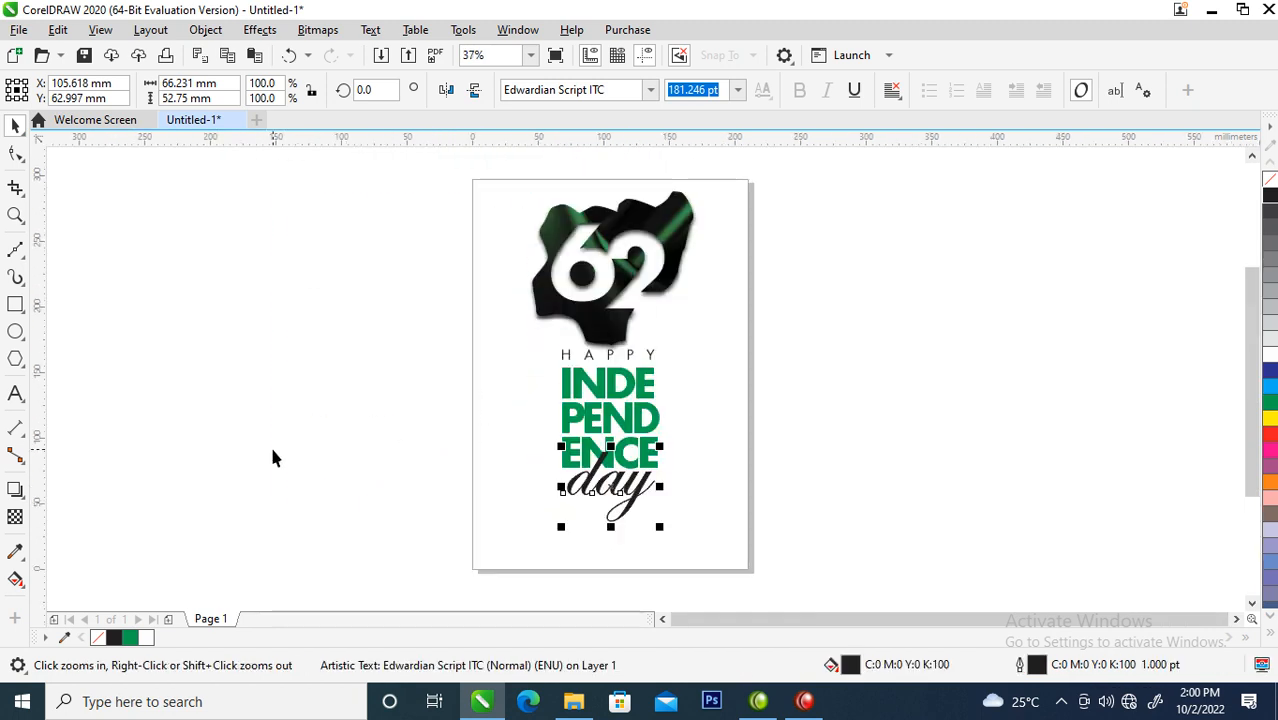
pyautogui.doubleClick(15, 306)
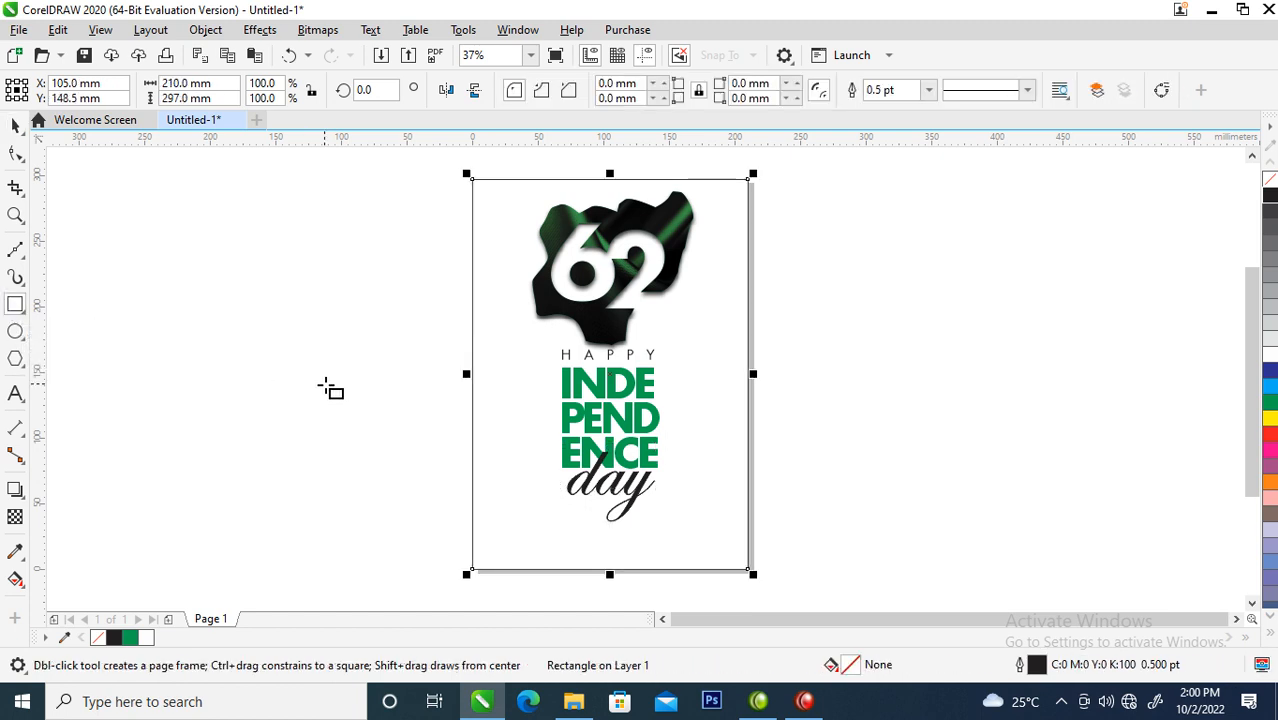
pyautogui.press('space')
# - Duplicate the page frame as a strip about 26 mm high along the page's bottom edge and fill it green
pyautogui.press('F2')
pyautogui.moveTo(374, 427); pyautogui.dragTo(890, 597)
pyautogui.scroll(-3, 756, 494)
pyautogui.moveTo(682, 190); pyautogui.dragTo(702, 362)
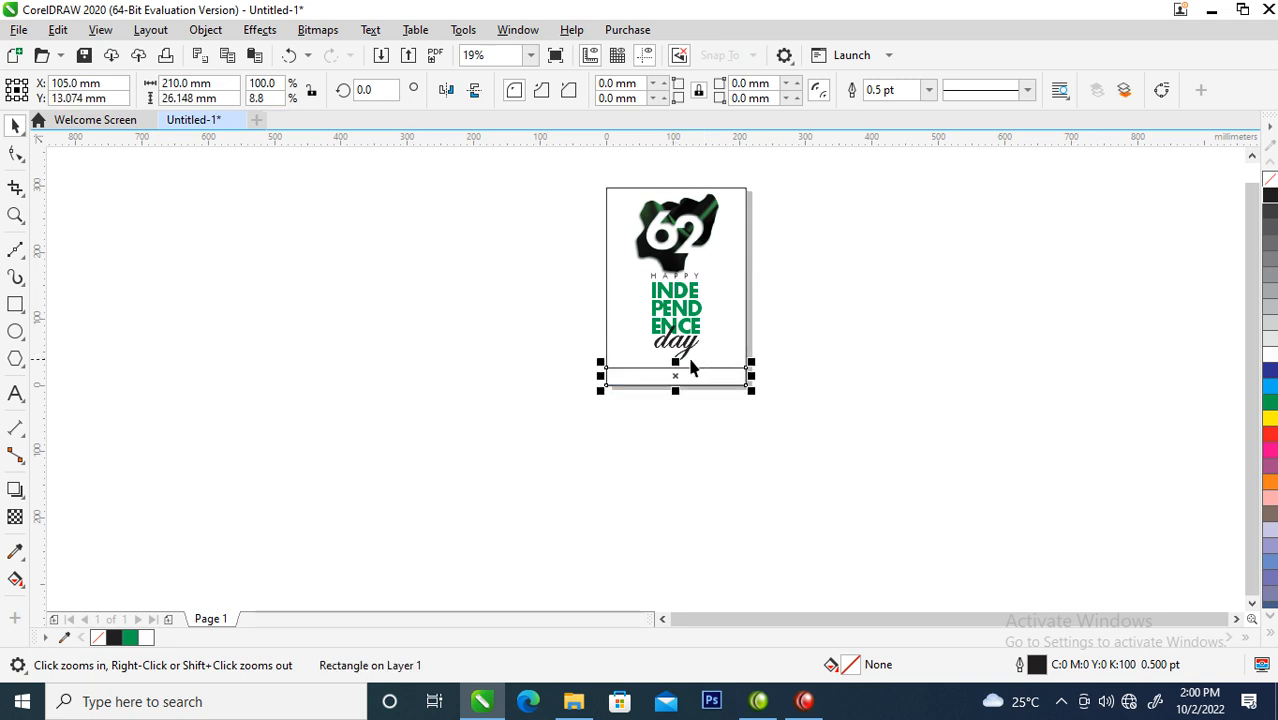
pyautogui.moveTo(586, 337); pyautogui.dragTo(770, 402)
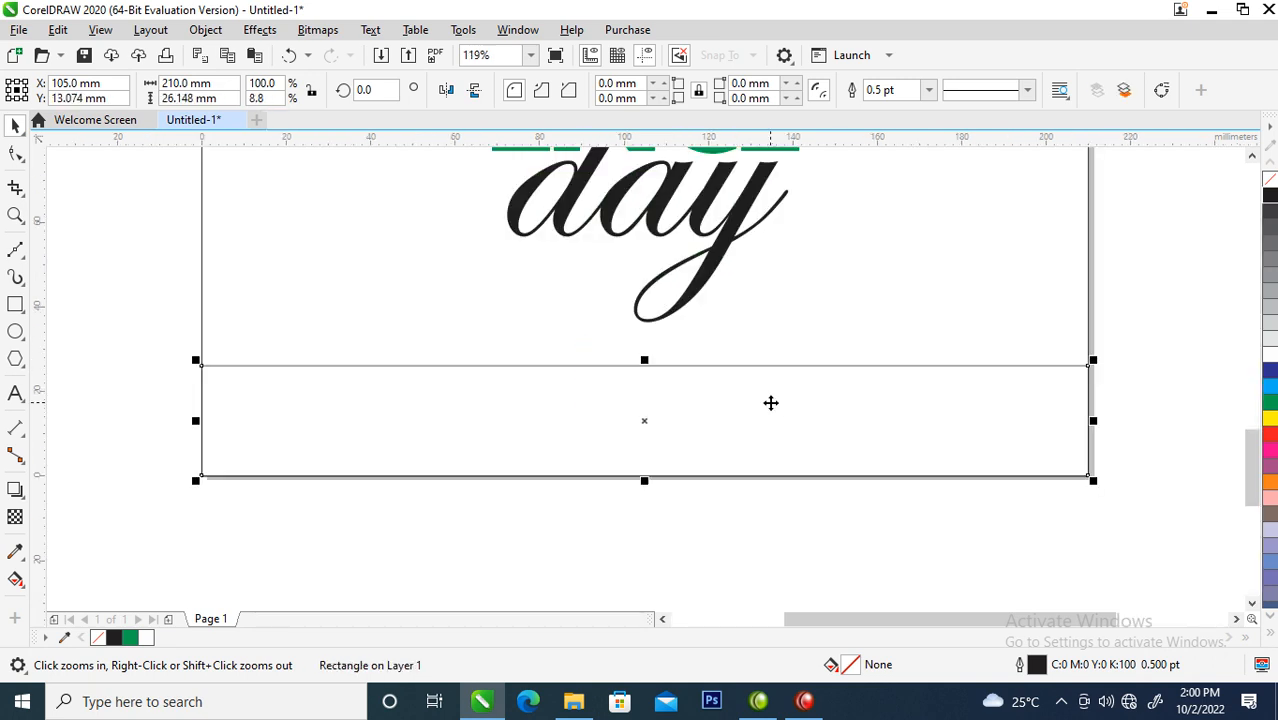
pyautogui.click(1270, 403)
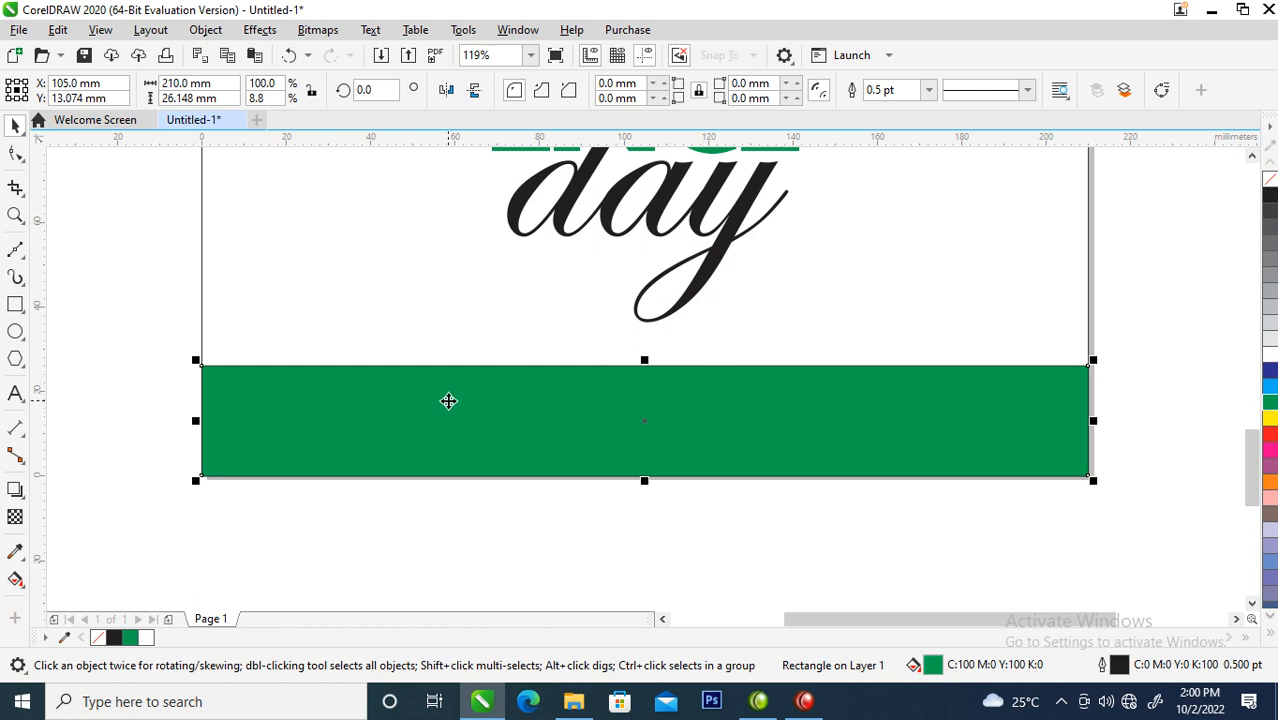
# - Convert the green strip to curves and turn its straight upper edge into an editable curve
pyautogui.rightClick(571, 405)
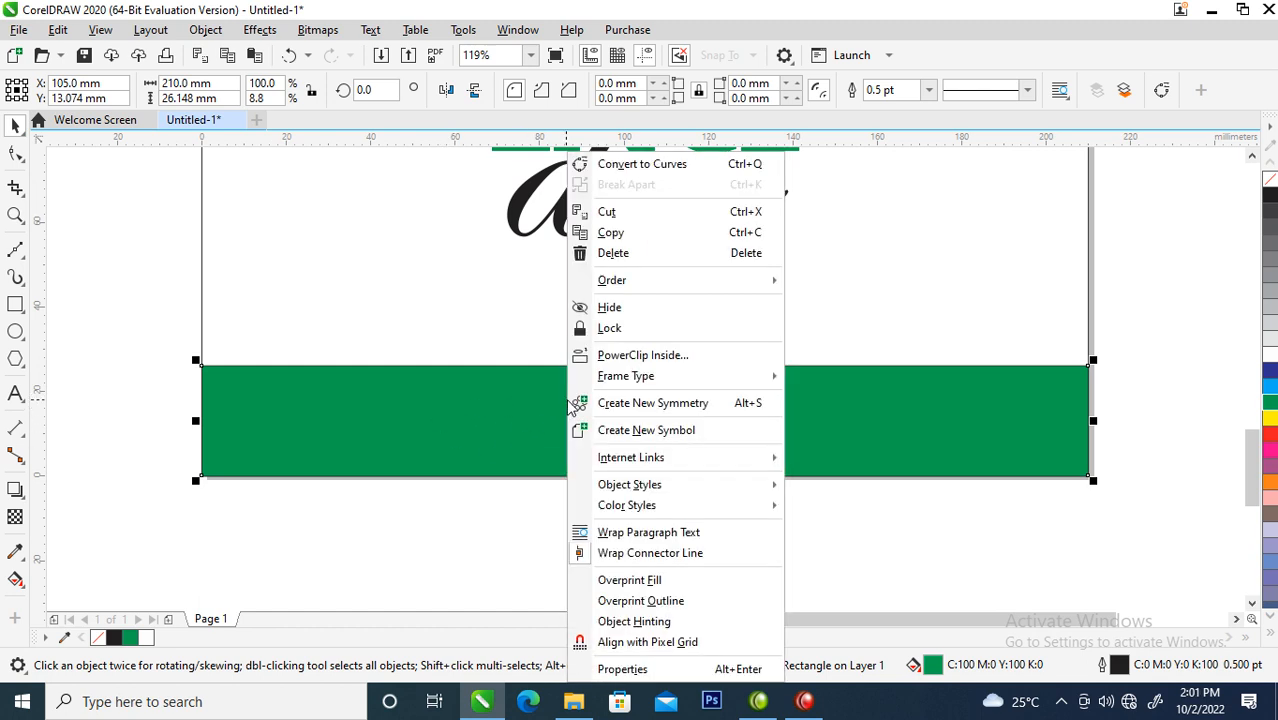
pyautogui.click(676, 164)
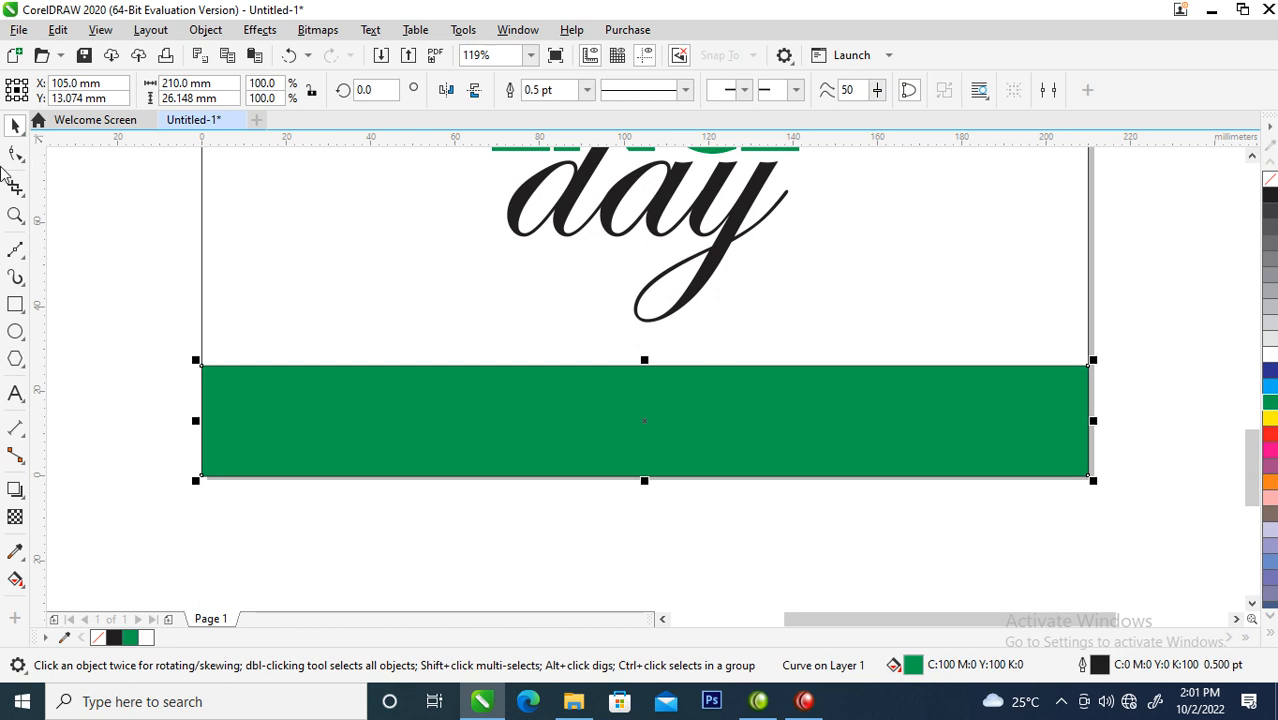
pyautogui.click(17, 155)
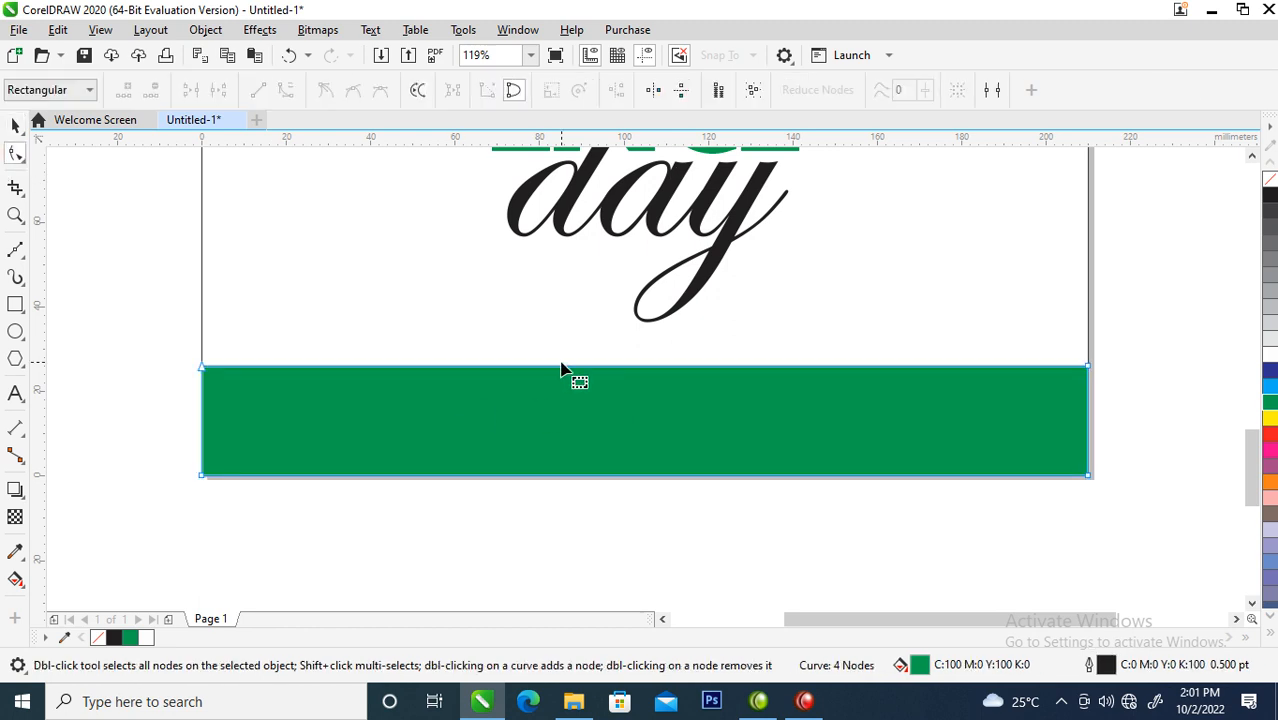
pyautogui.rightClick(560, 367)
pyautogui.click(516, 364)
pyautogui.rightClick(520, 366)
pyautogui.click(608, 148)
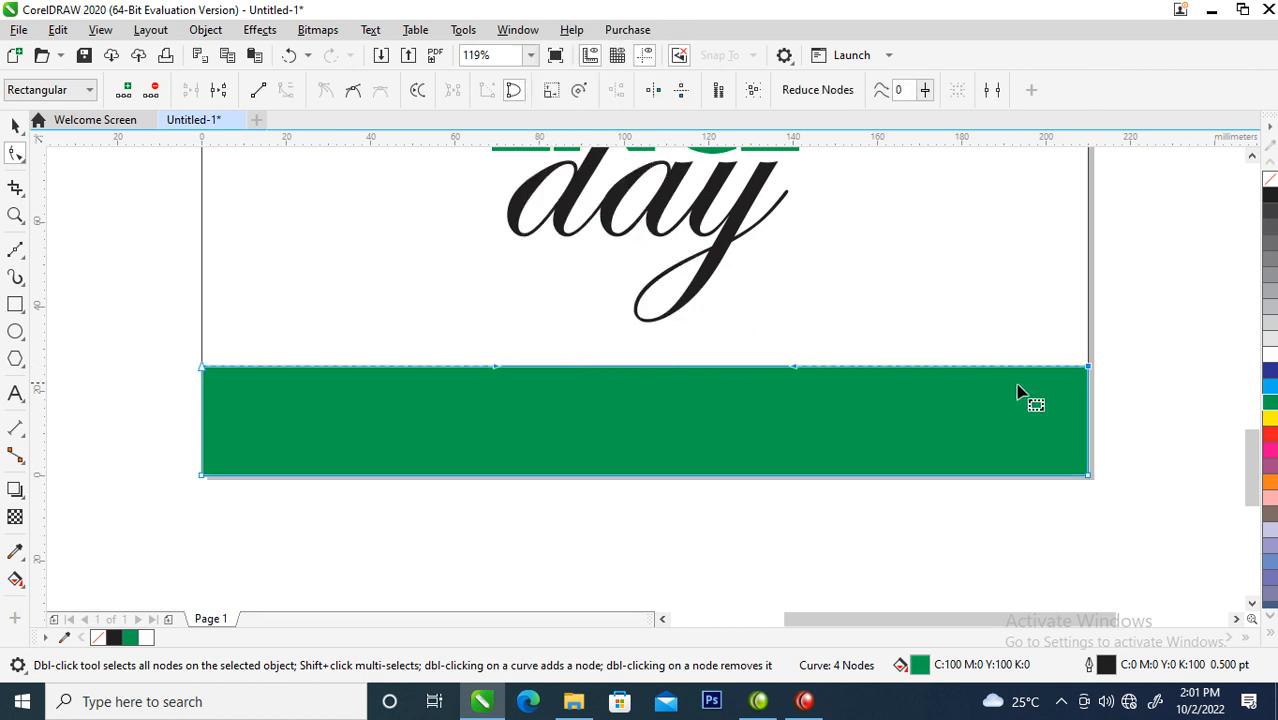
# - Bend the green strip's upper edge into a wave that dips on its left half and rises on its right, about 33 mm high overall
pyautogui.moveTo(794, 369); pyautogui.dragTo(888, 221)
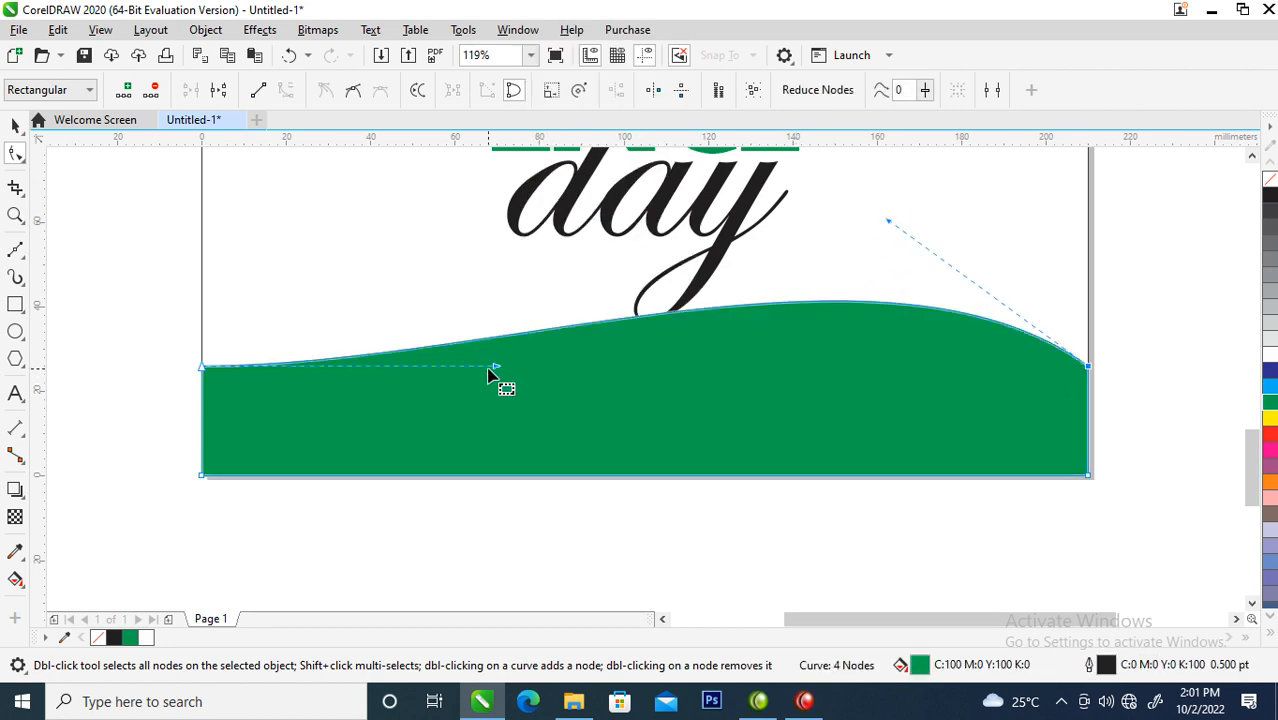
pyautogui.moveTo(497, 370); pyautogui.dragTo(701, 506)
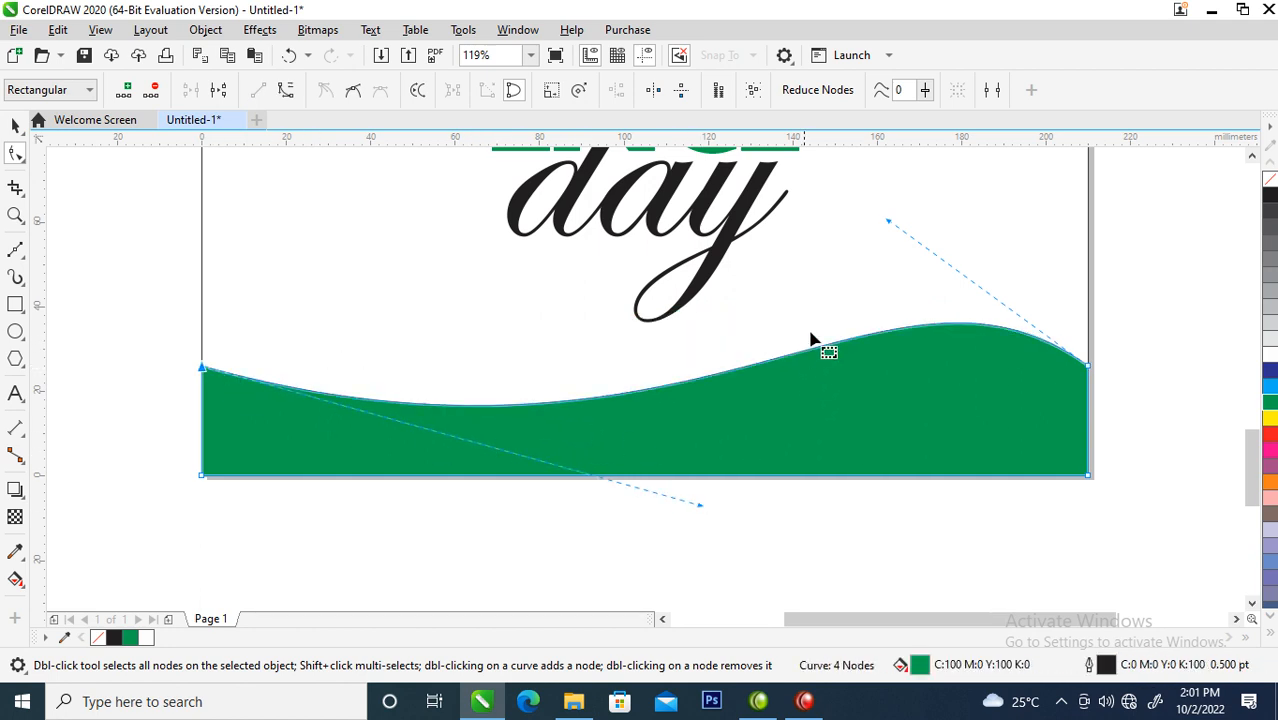
pyautogui.moveTo(893, 236); pyautogui.dragTo(856, 273)
pyautogui.click(1089, 375)
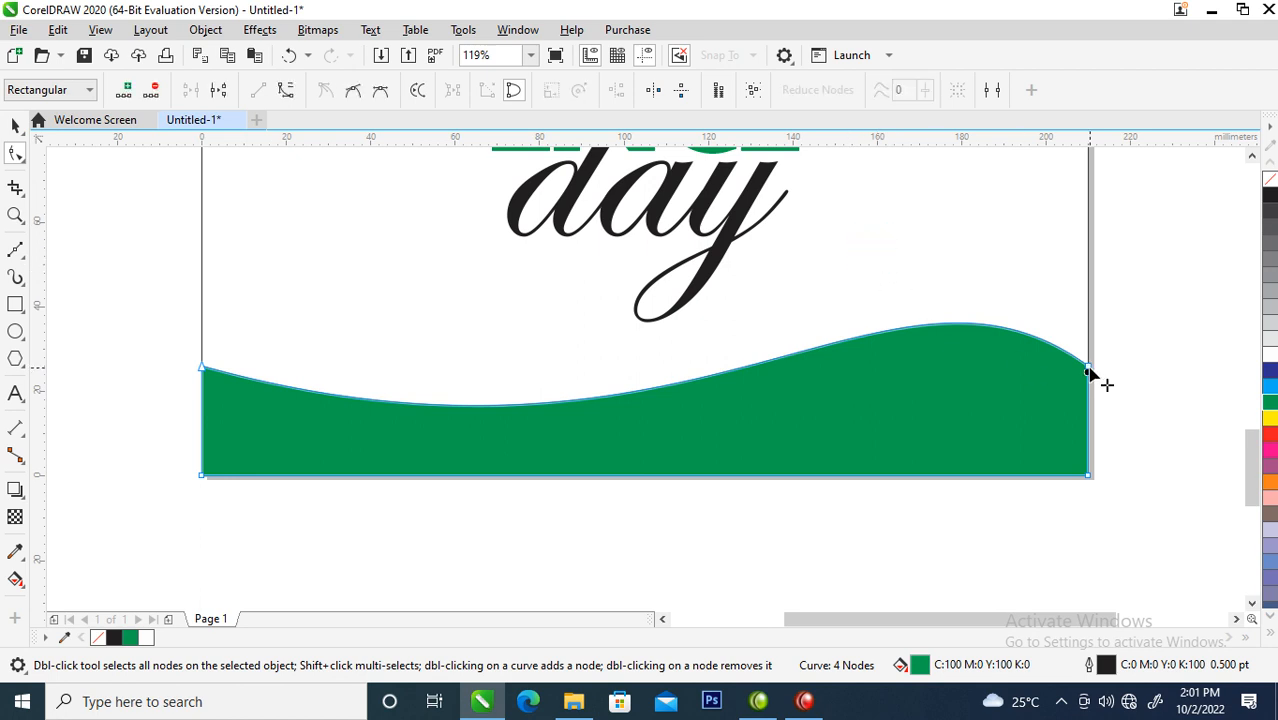
pyautogui.click(1091, 373)
pyautogui.moveTo(891, 225); pyautogui.dragTo(822, 254)
pyautogui.press('space')
# - Duplicate the green wave exactly over the original and select only the front copy
pyautogui.moveTo(588, 431); pyautogui.dragTo(759, 434)
pyautogui.hotkey('ctrl', 'z')
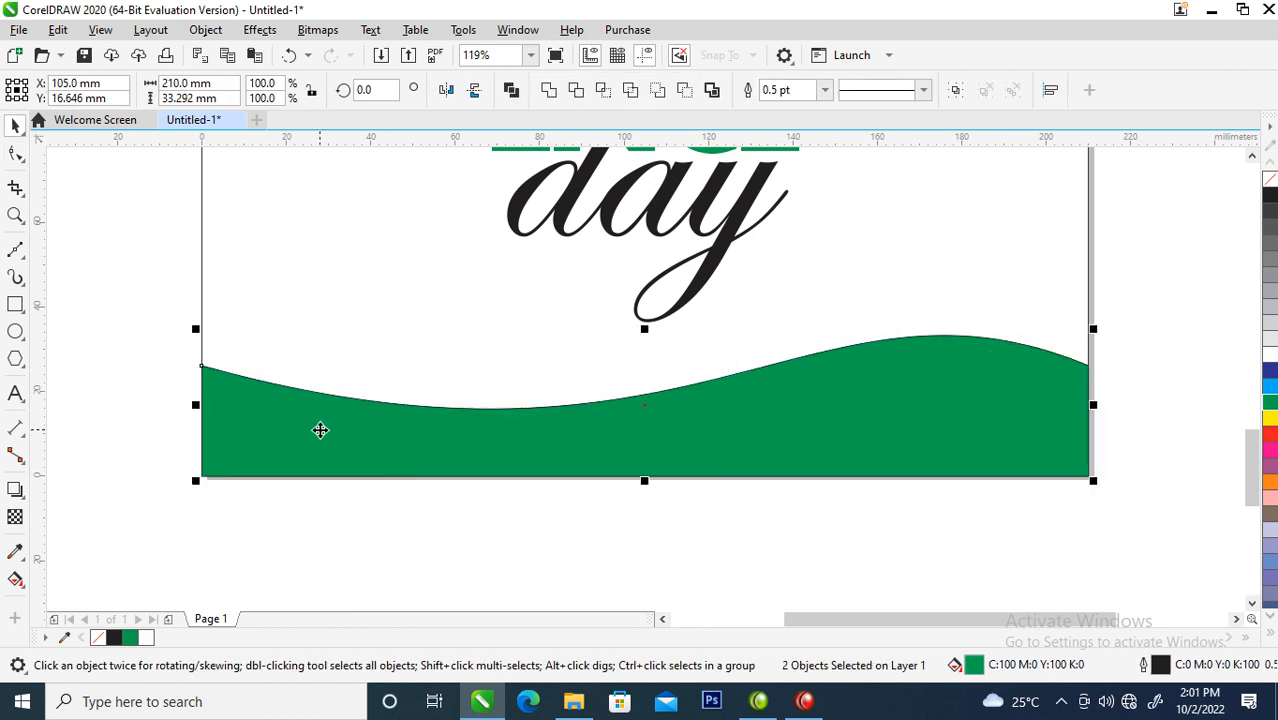
pyautogui.click(693, 422)
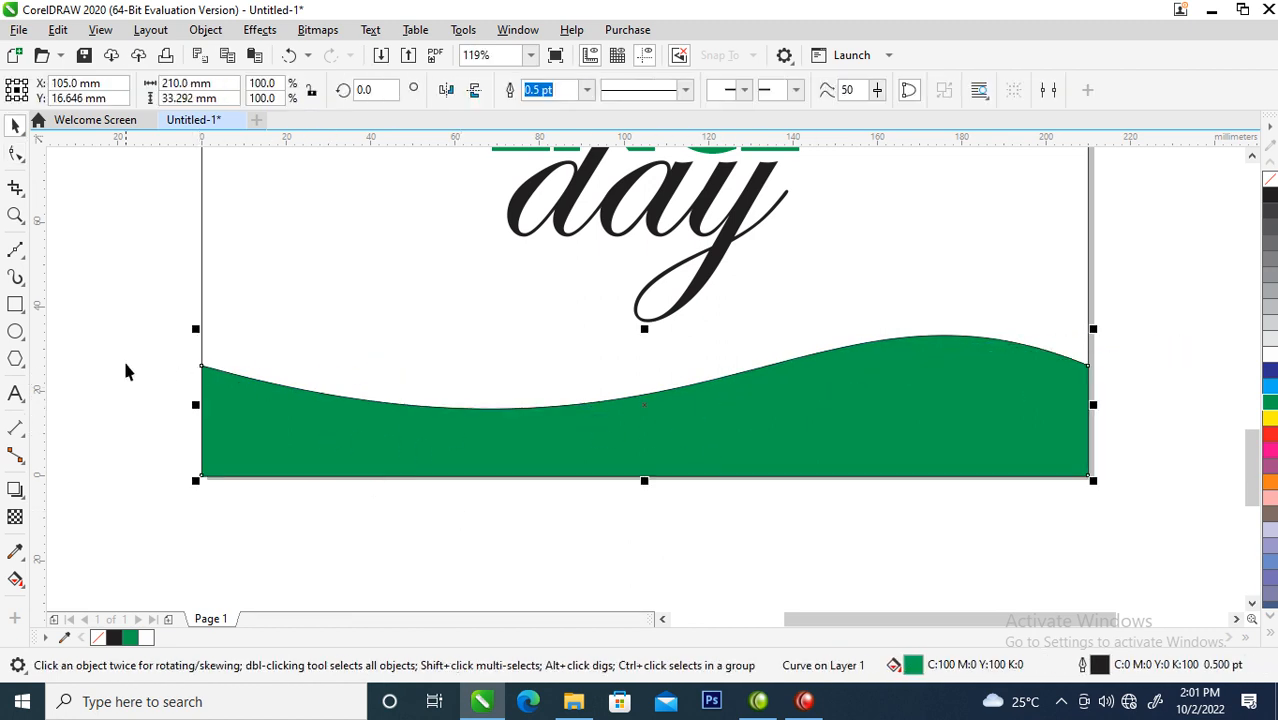
# - Raise the front copy's wavy edge to an overall height of about 37.5 mm, fill it white and place it behind the green wave
pyautogui.click(22, 160)
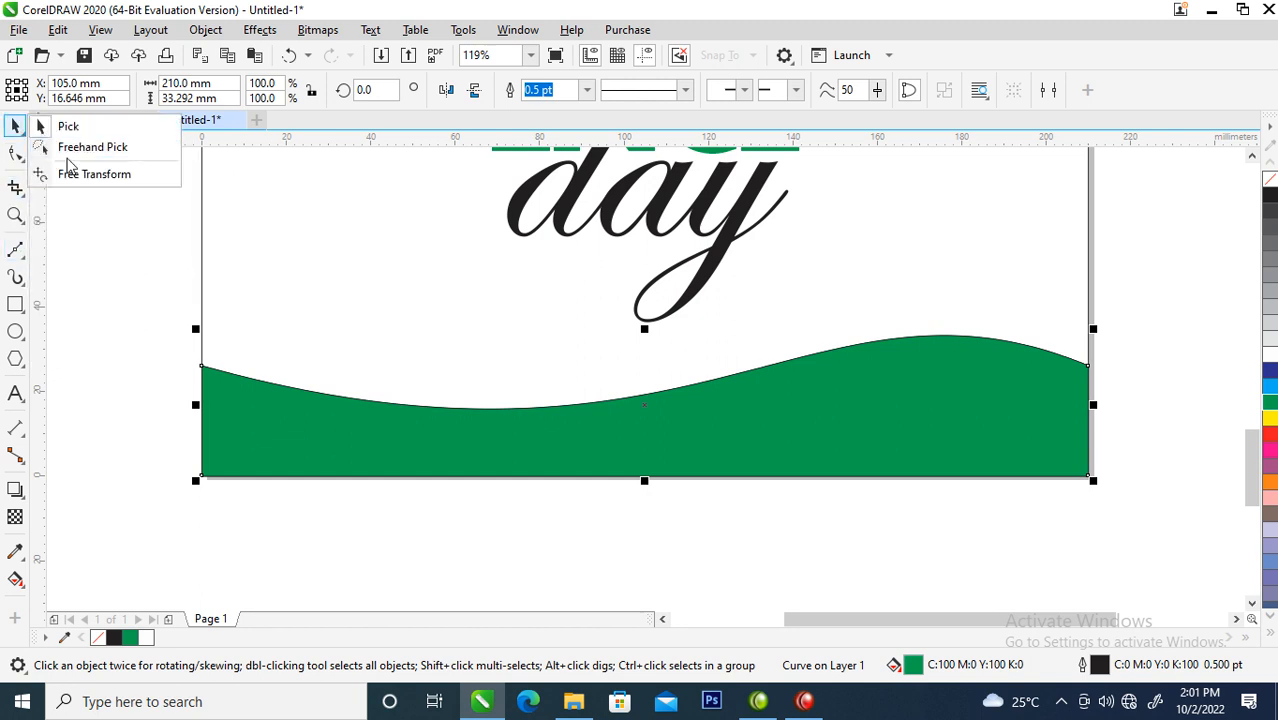
pyautogui.click(18, 157)
pyautogui.moveTo(143, 312); pyautogui.dragTo(1090, 349)
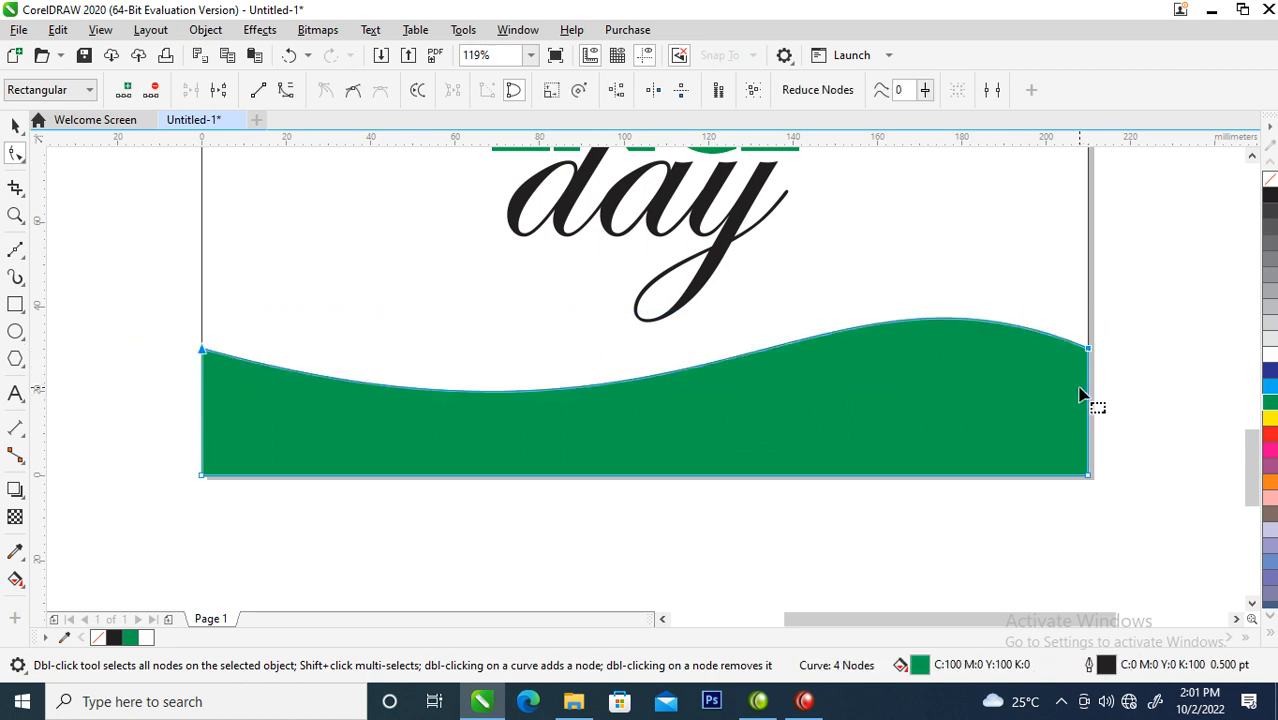
pyautogui.press('space')
pyautogui.click(1268, 356)
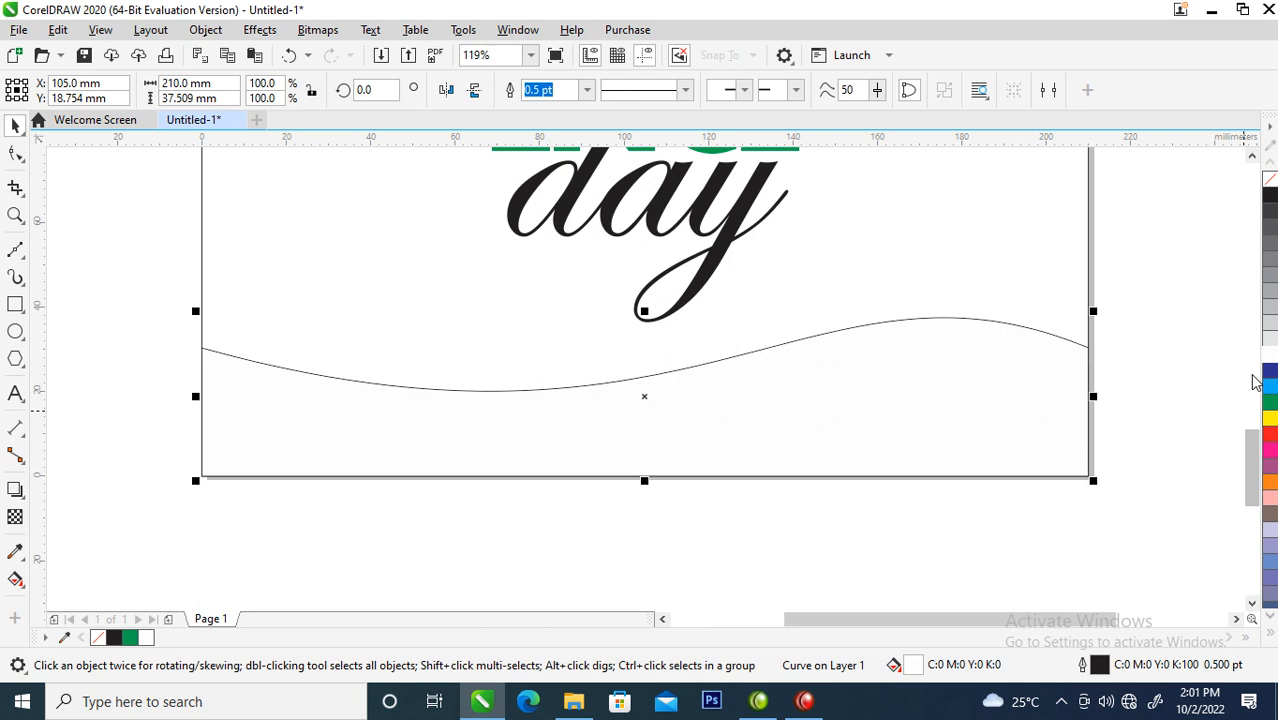
pyautogui.hotkey('shift', 'pagedown')
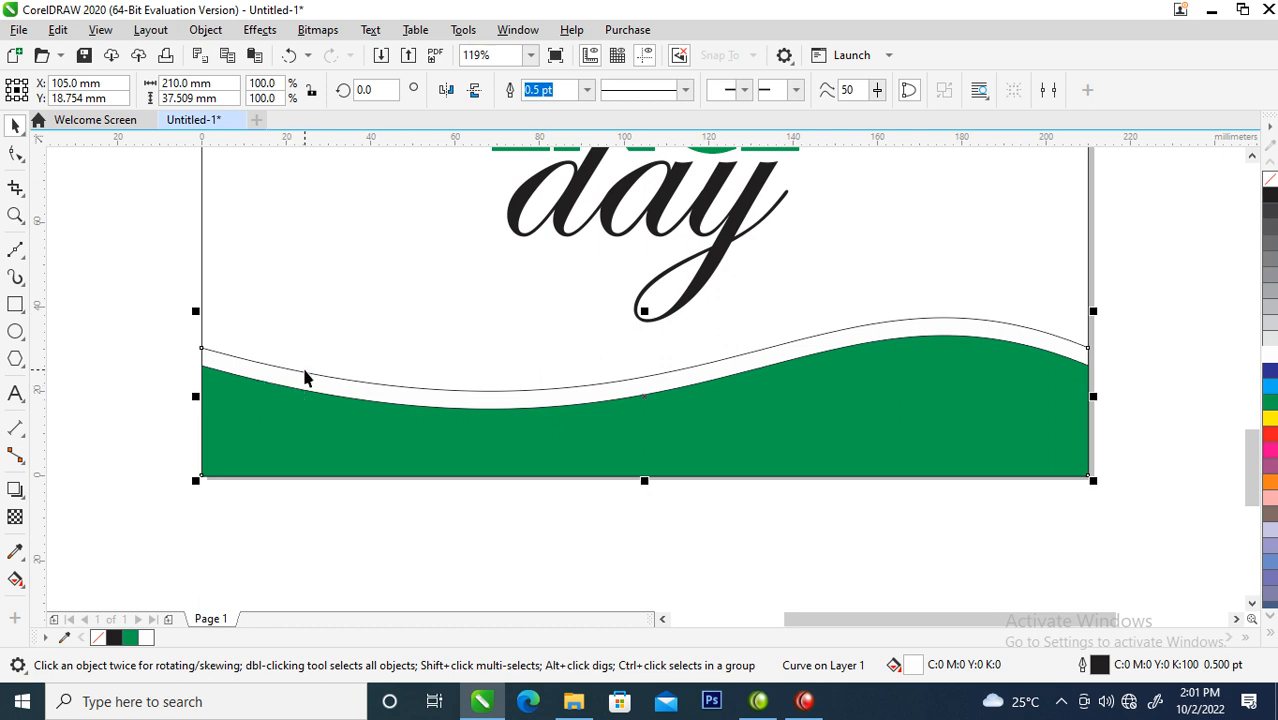
# - Duplicate the white wave, align the copy exactly over its original and select only that copy
pyautogui.moveTo(302, 371); pyautogui.dragTo(553, 371)
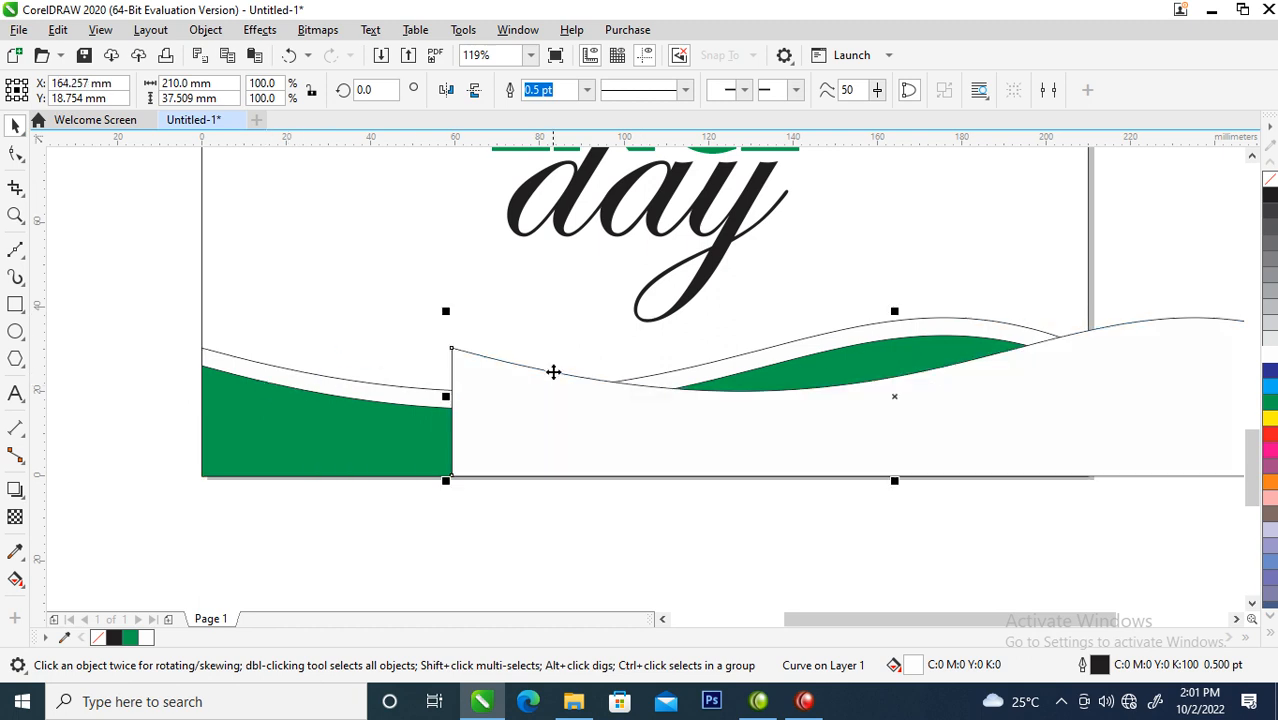
pyautogui.keyDown('shift'); pyautogui.click(274, 370); pyautogui.keyUp('shift')
pyautogui.press('l')
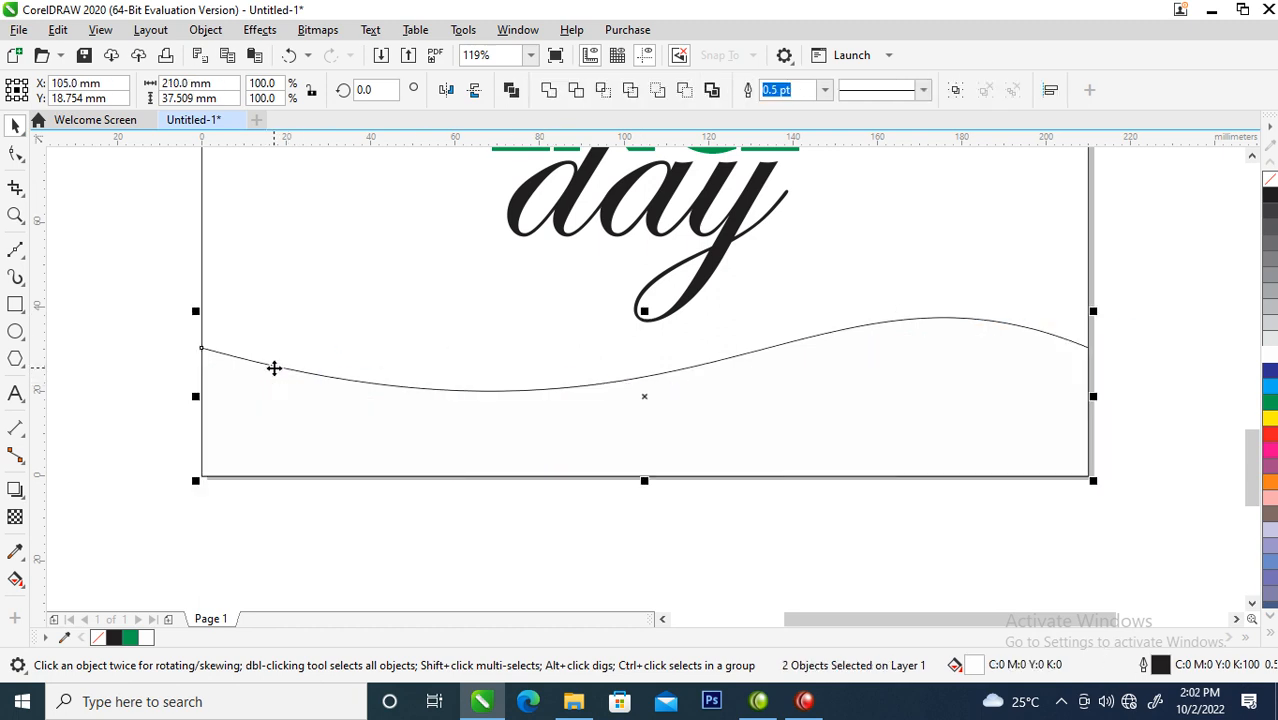
pyautogui.click(421, 505)
pyautogui.click(324, 425)
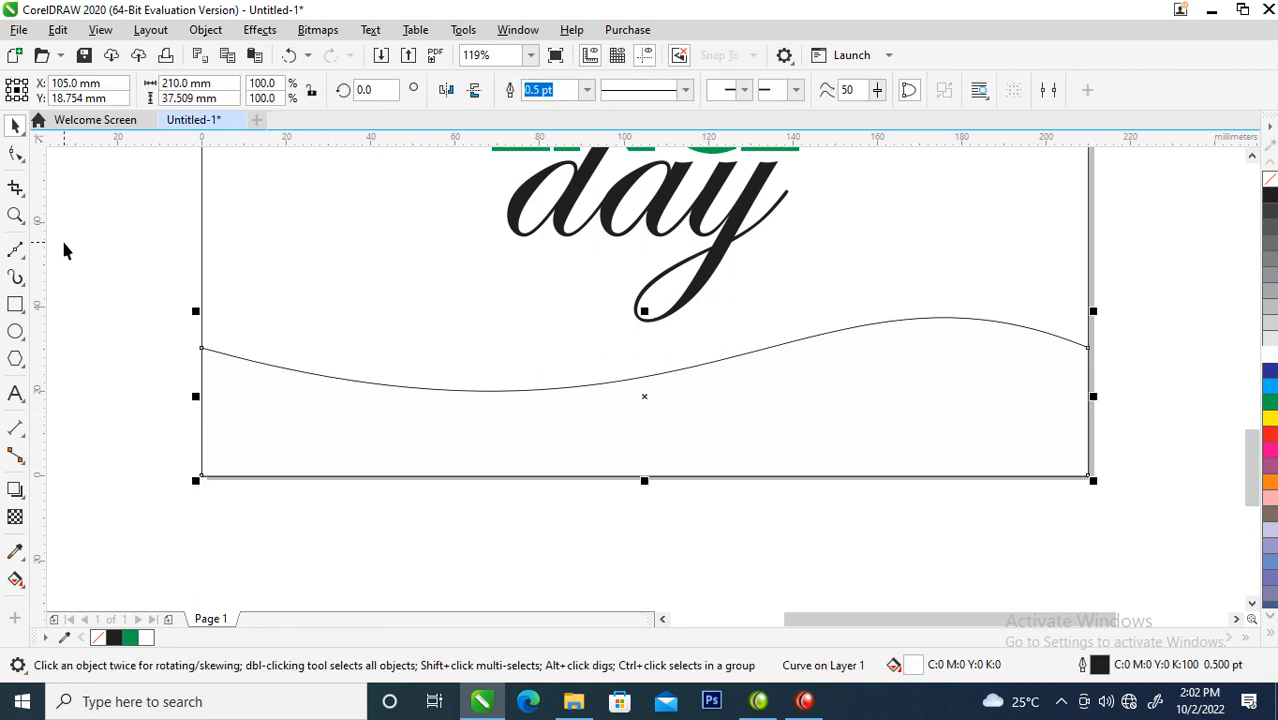
# - Raise the white copy's wavy edge to an overall height of about 42 mm, fill it green and send it behind the other waves
pyautogui.click(15, 152)
pyautogui.moveTo(95, 296); pyautogui.dragTo(1120, 405)
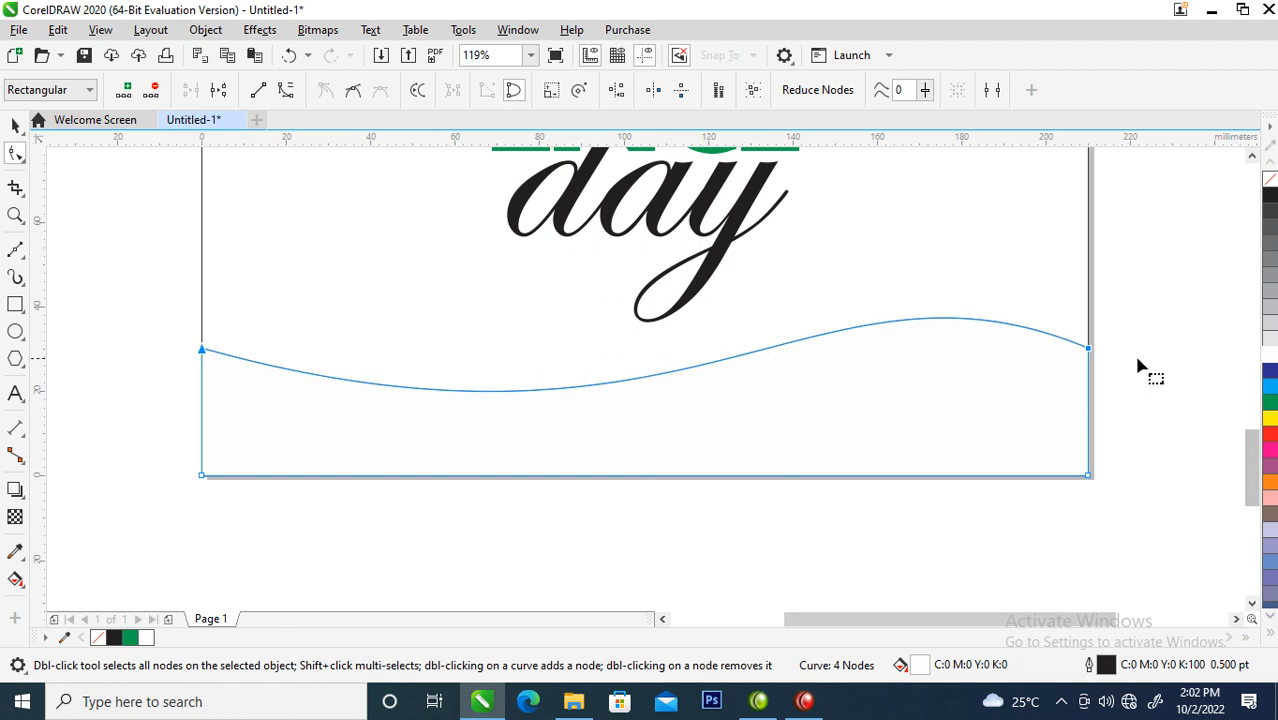
pyautogui.moveTo(1091, 351); pyautogui.dragTo(1093, 336)
pyautogui.press('space')
pyautogui.click(1270, 402)
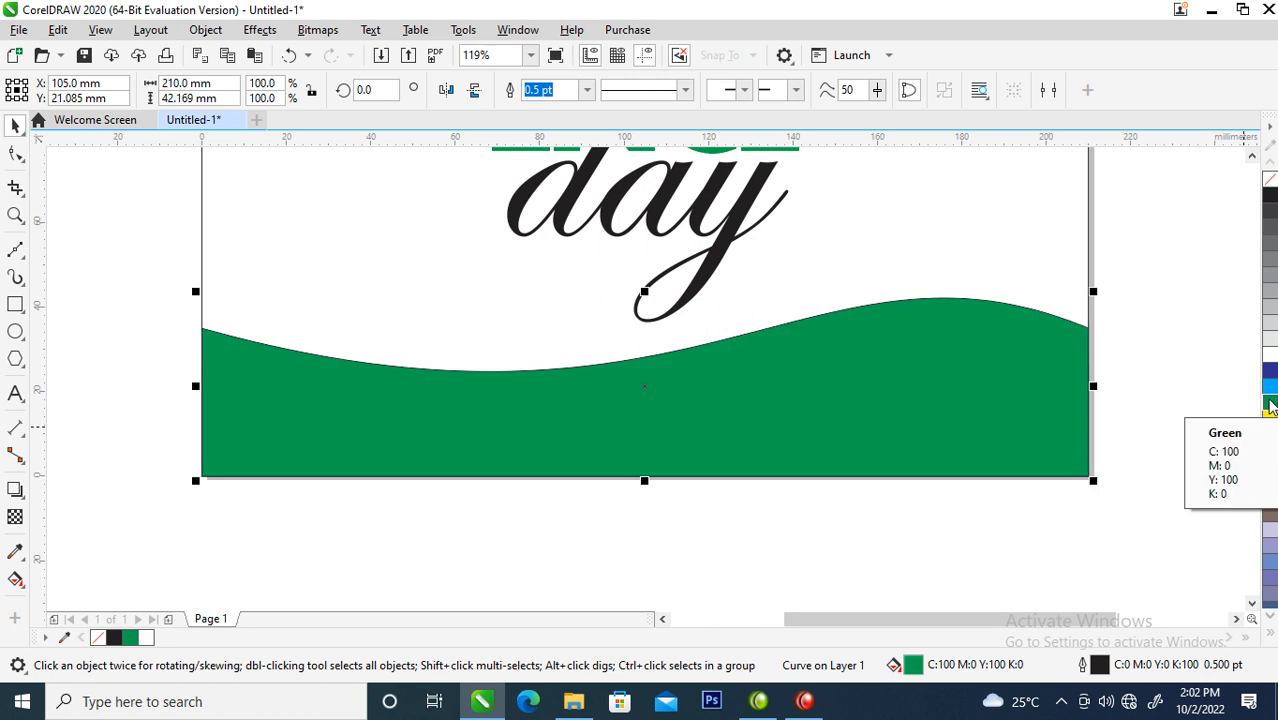
pyautogui.hotkey('shift', 'pagedown')
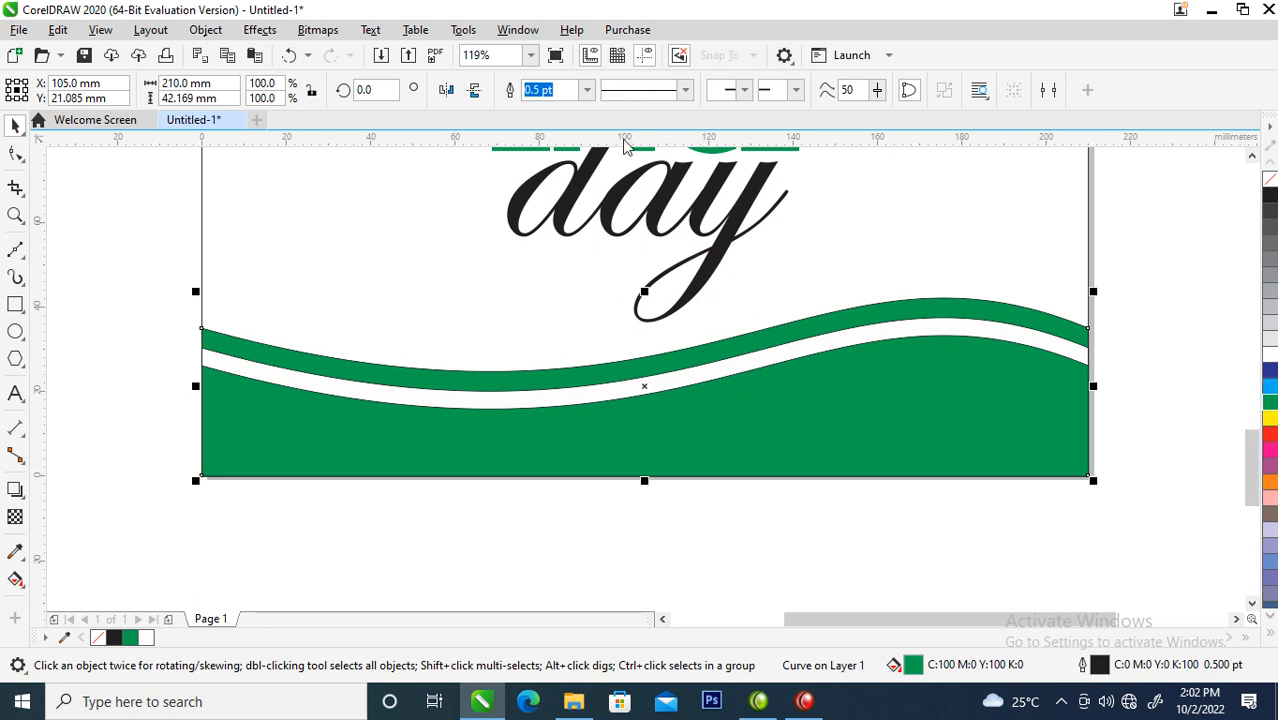
# - Remove the outline from all three wave shapes together
pyautogui.keyDown('shift'); pyautogui.click(661, 381); pyautogui.keyUp('shift')
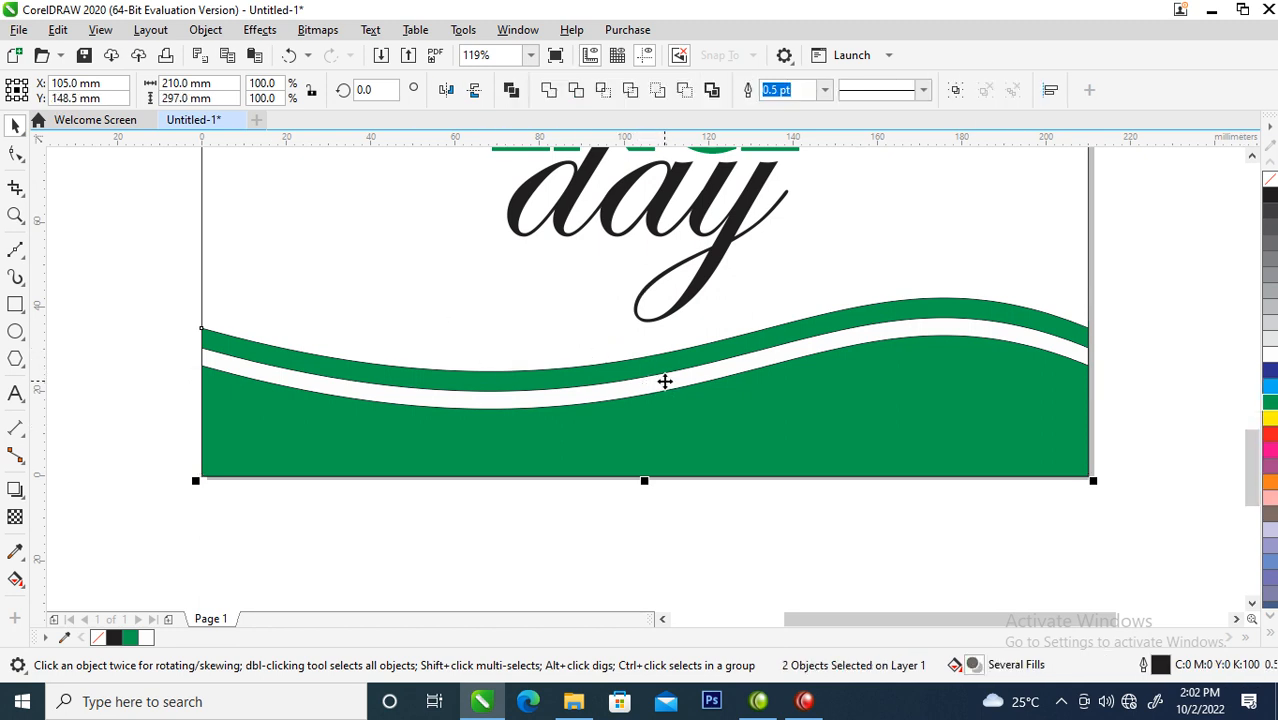
pyautogui.moveTo(138, 272); pyautogui.dragTo(1107, 525)
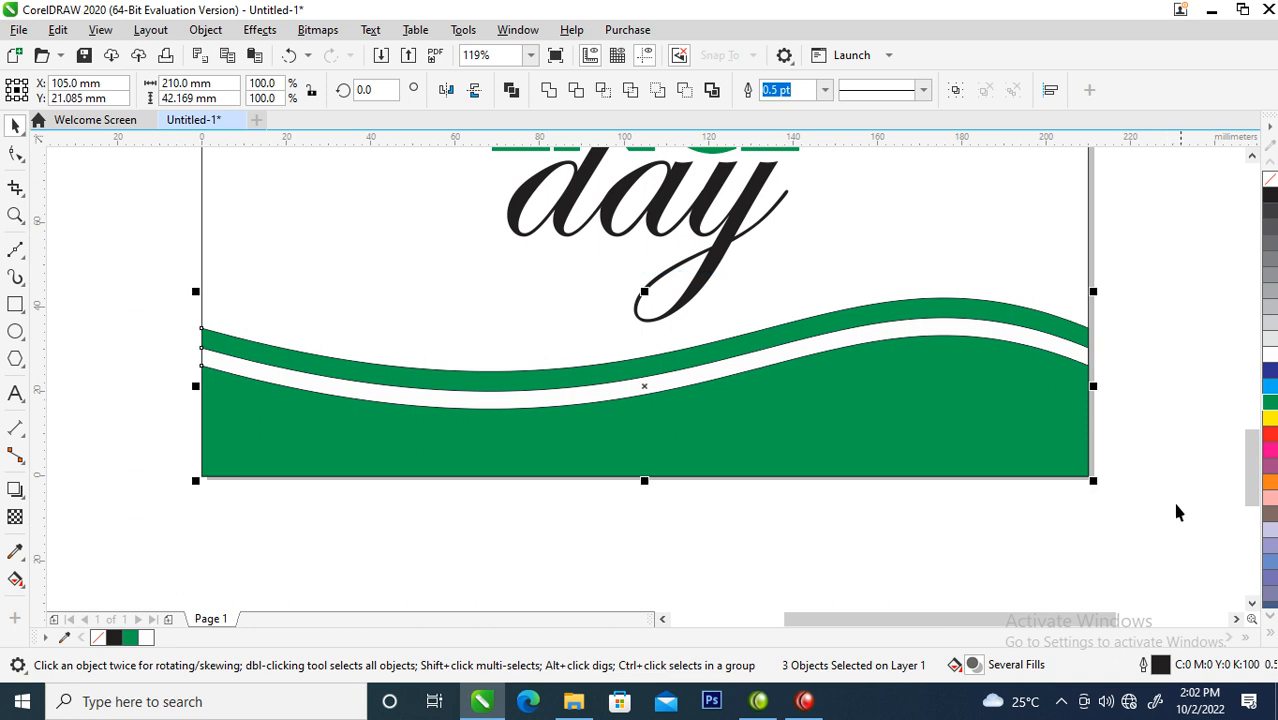
pyautogui.rightClick(1271, 181)
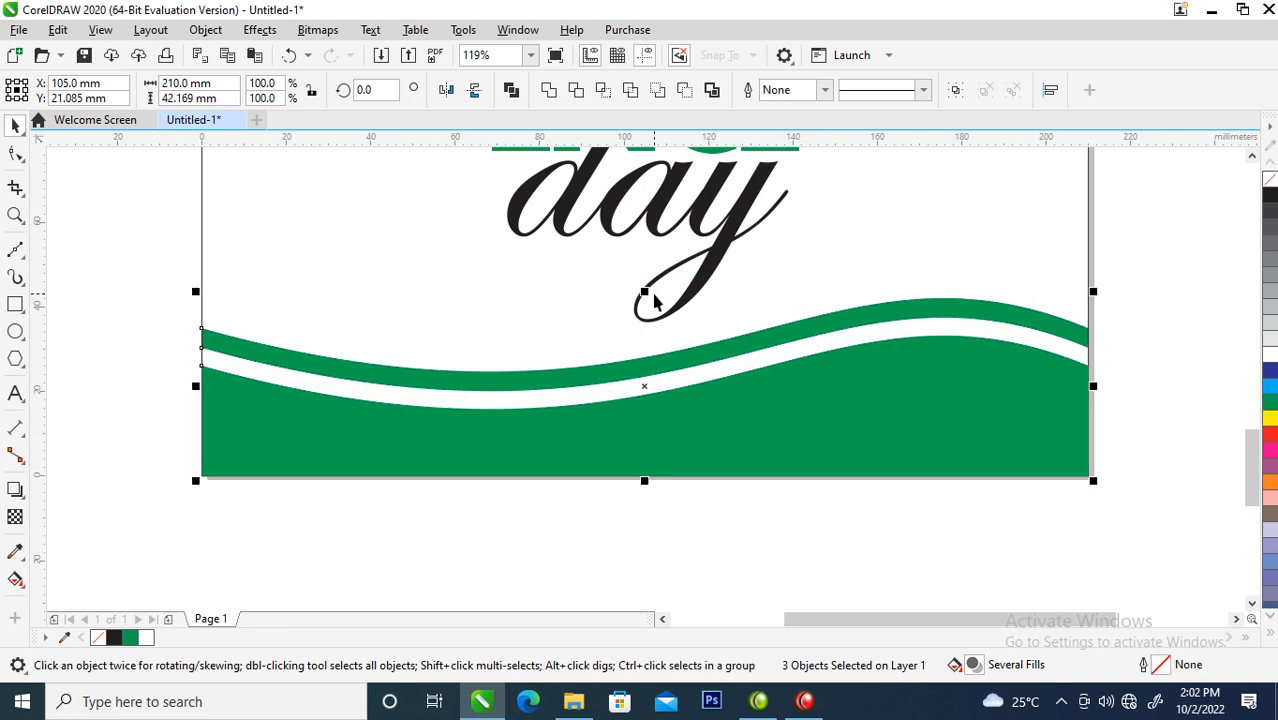
# - Squash the three waves together vertically to about 36.5 mm high, keeping their base on the page edge, and deselect them
pyautogui.moveTo(644, 291); pyautogui.dragTo(644, 316)
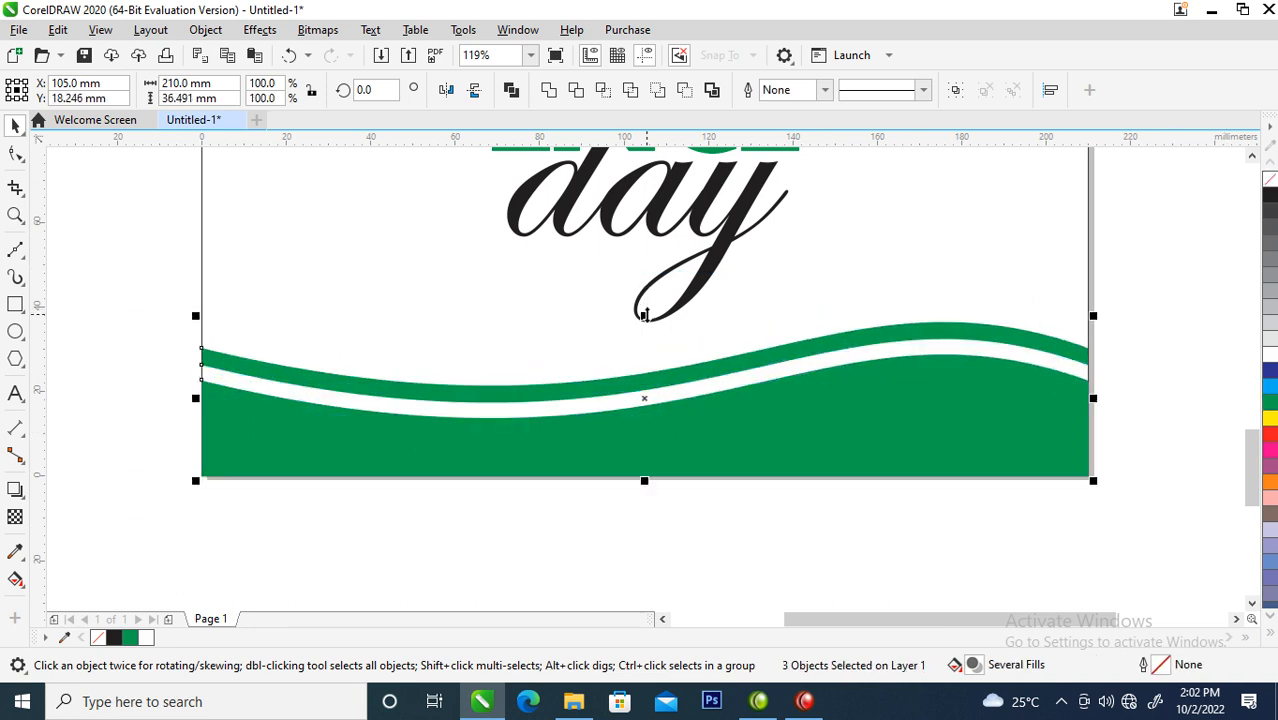
pyautogui.scroll(-5, 644, 316)
pyautogui.press('z')
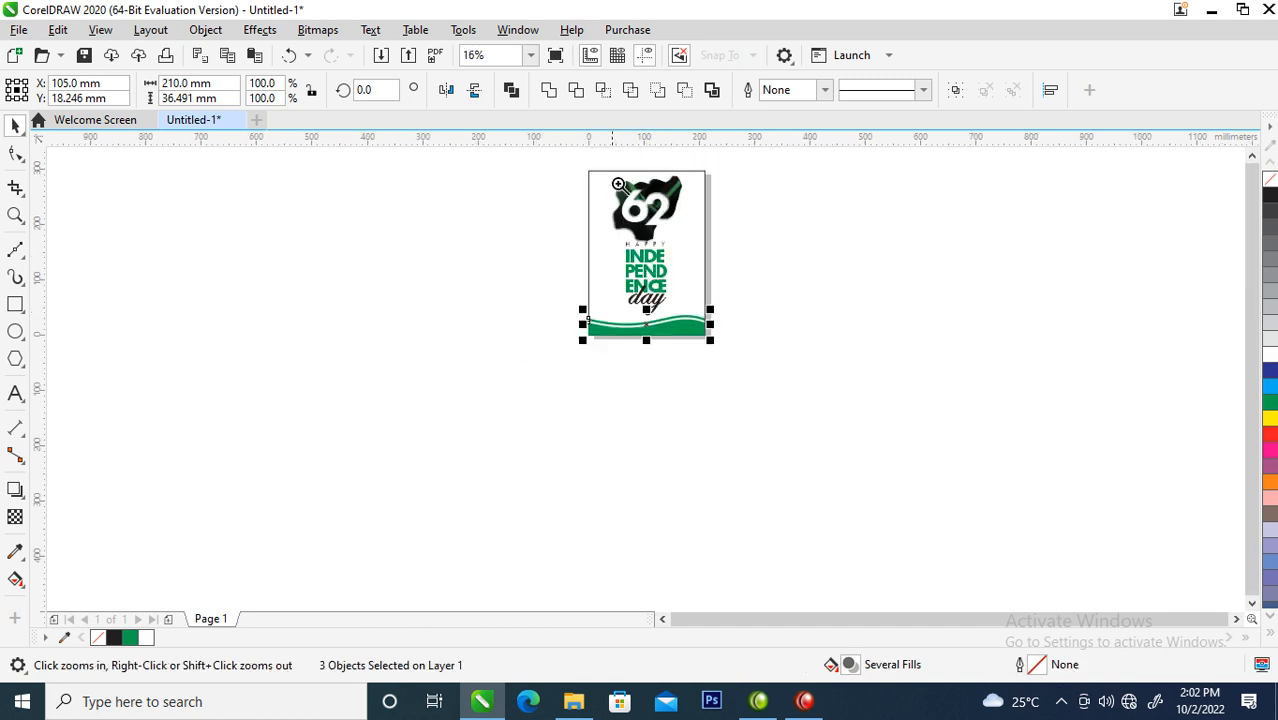
pyautogui.moveTo(562, 165); pyautogui.dragTo(733, 345)
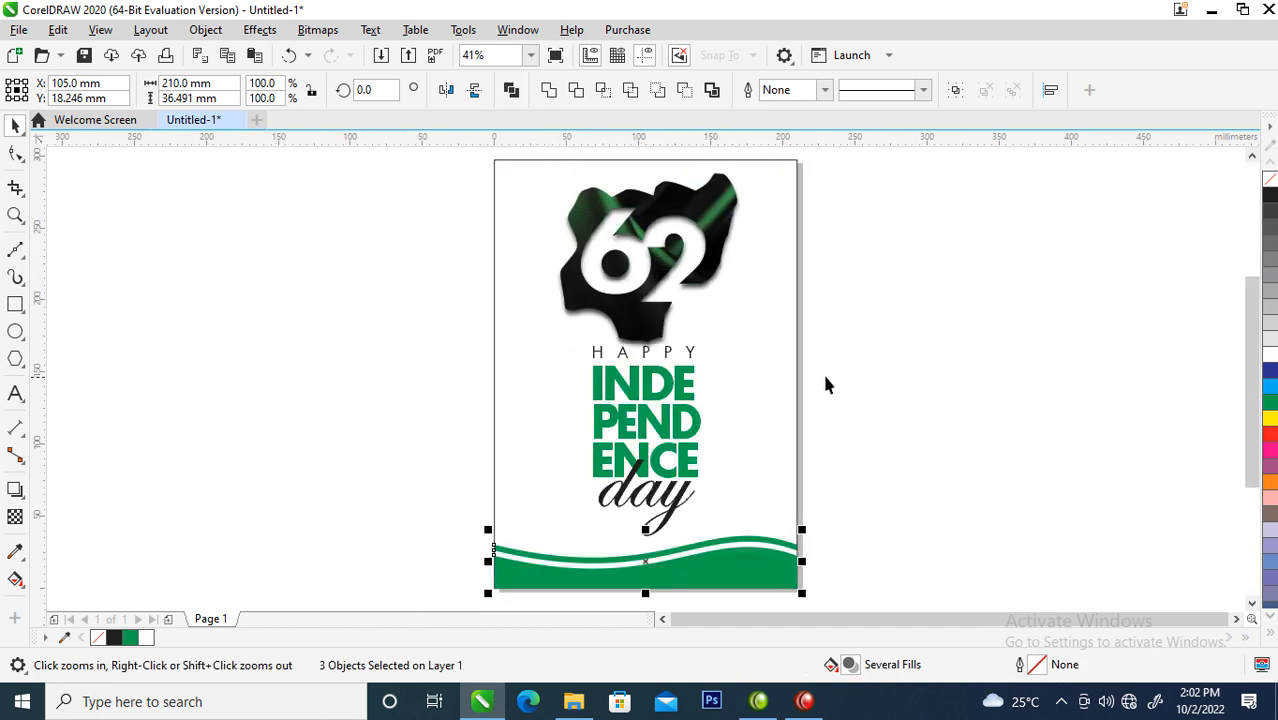
pyautogui.click(899, 319)
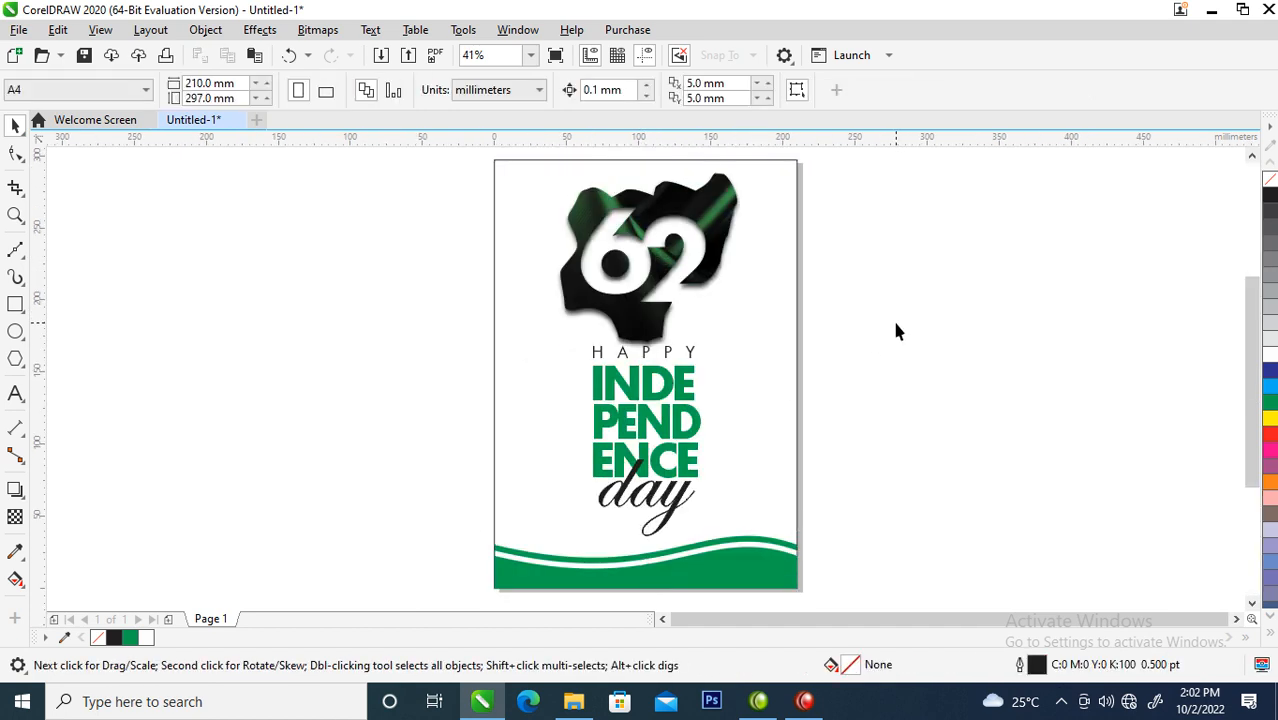